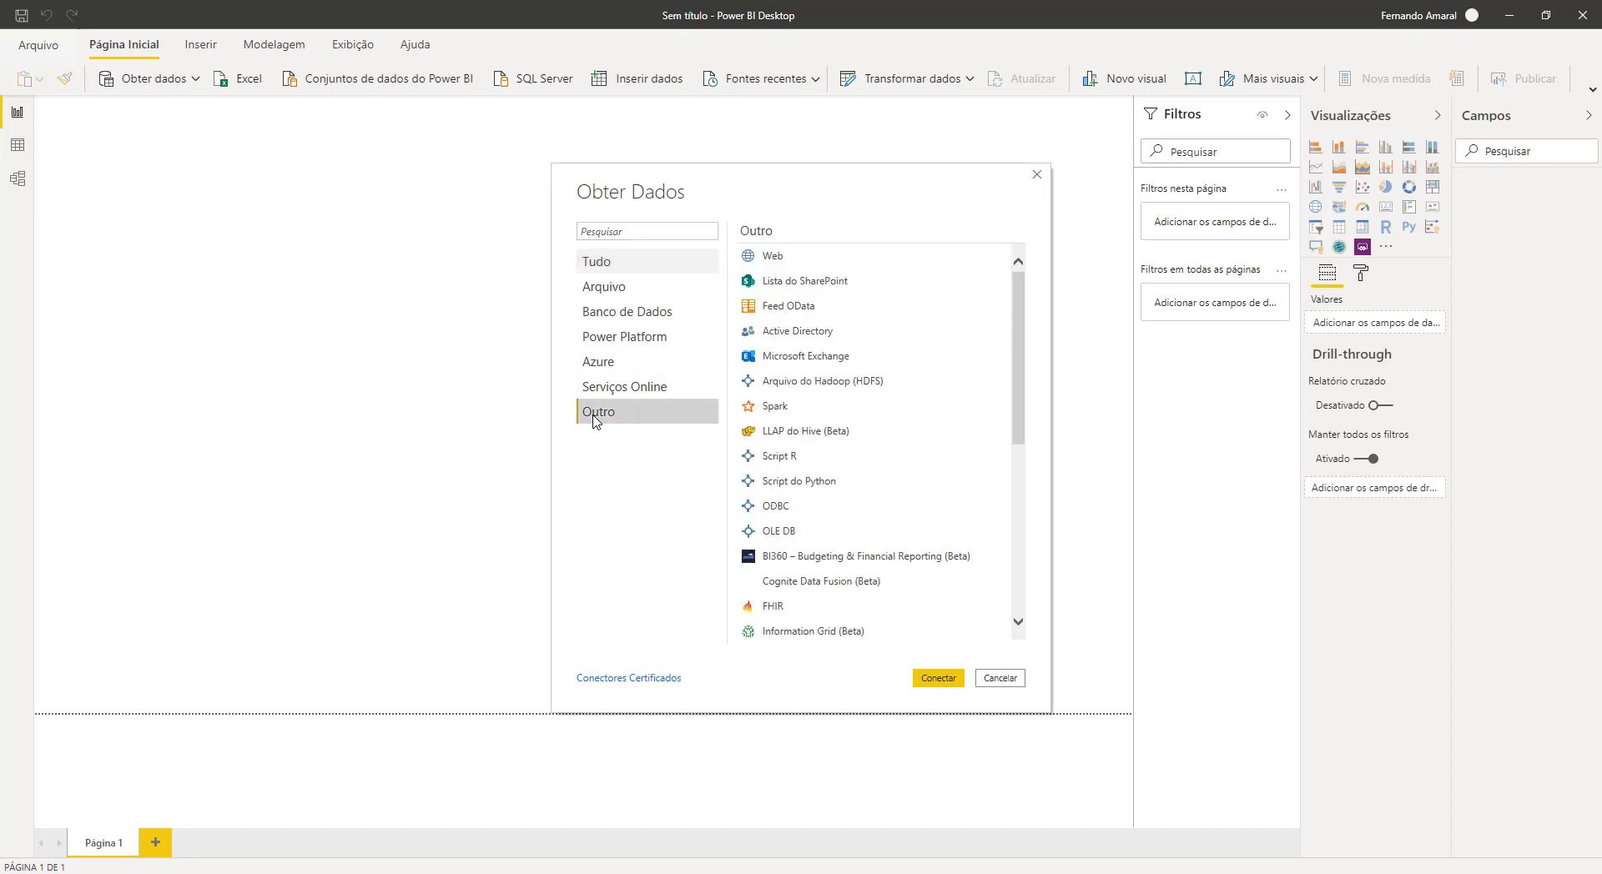
Step: Connect to the Script R data source and start the script with library(arules)
click(769, 458)
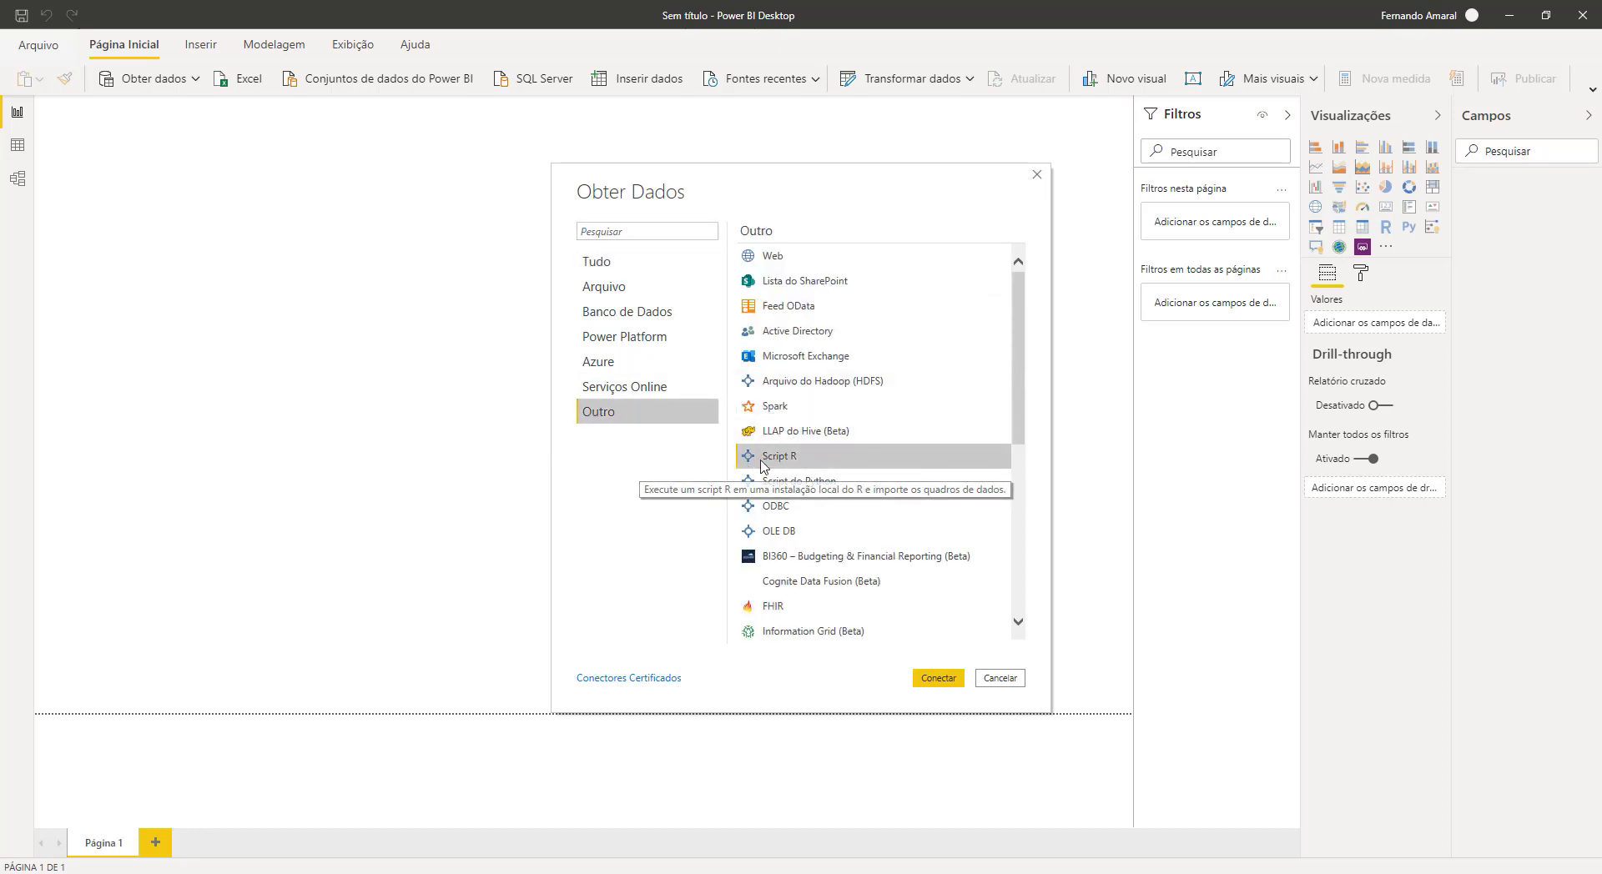
click(937, 684)
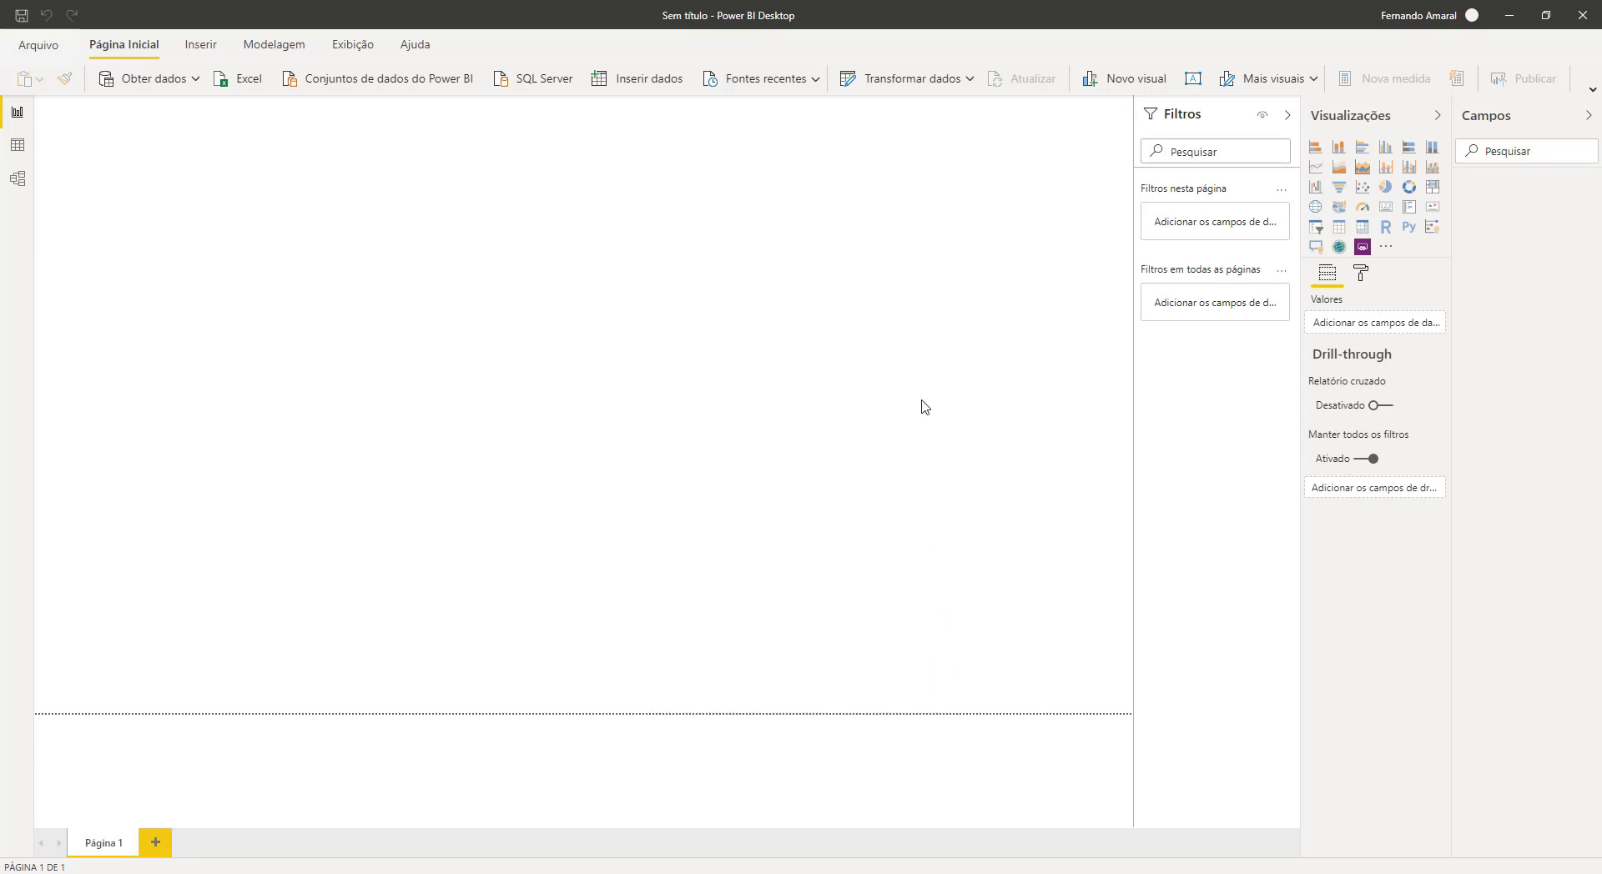
click(664, 389)
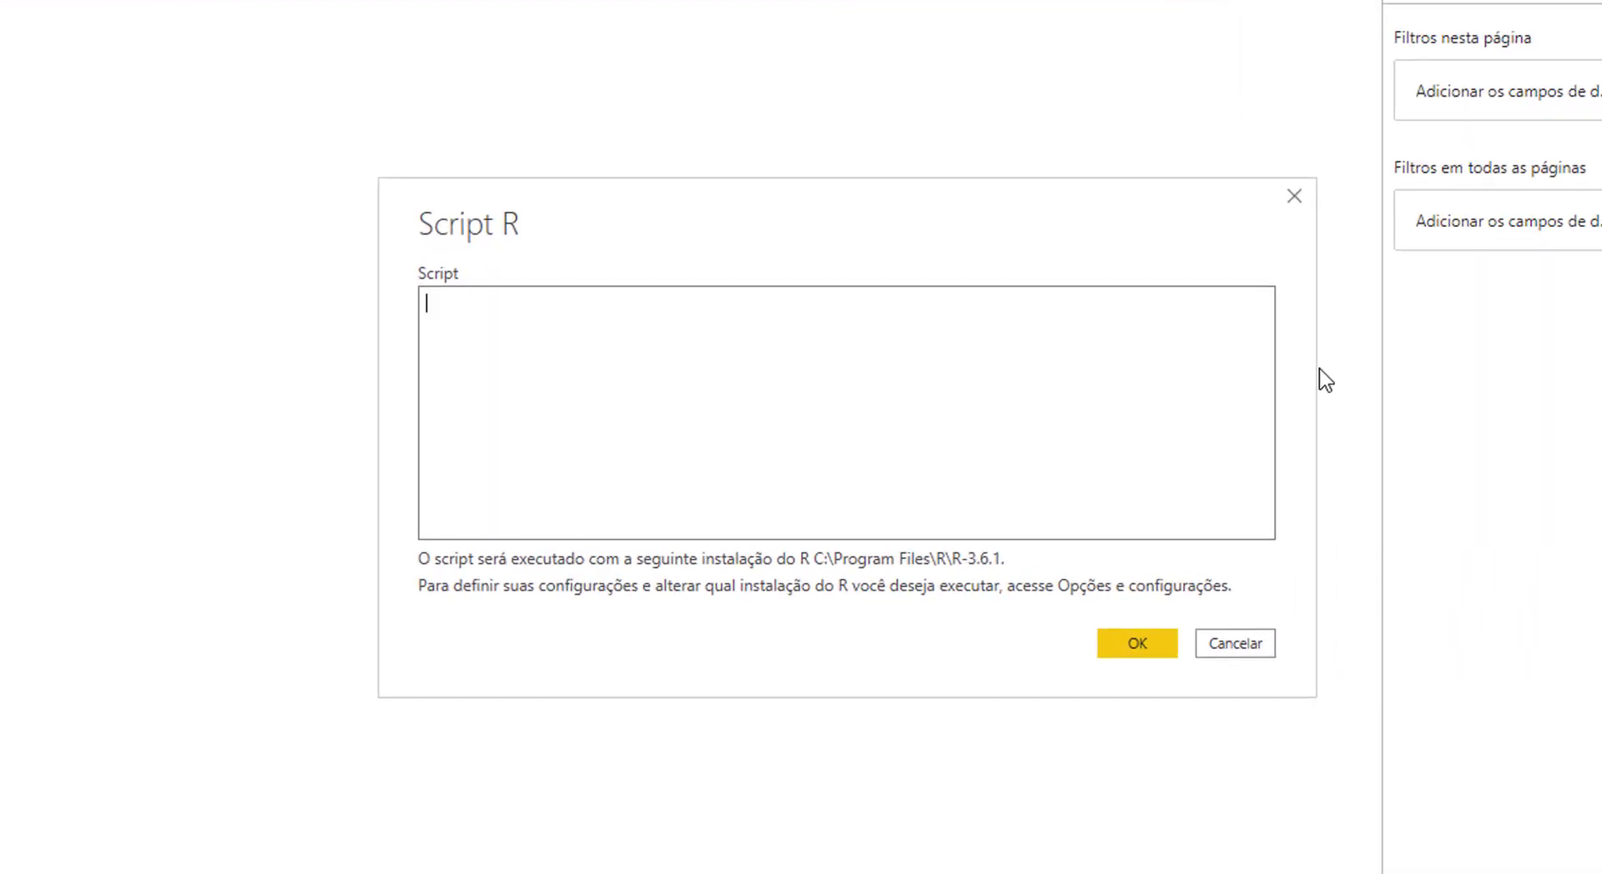
text(library(arules))
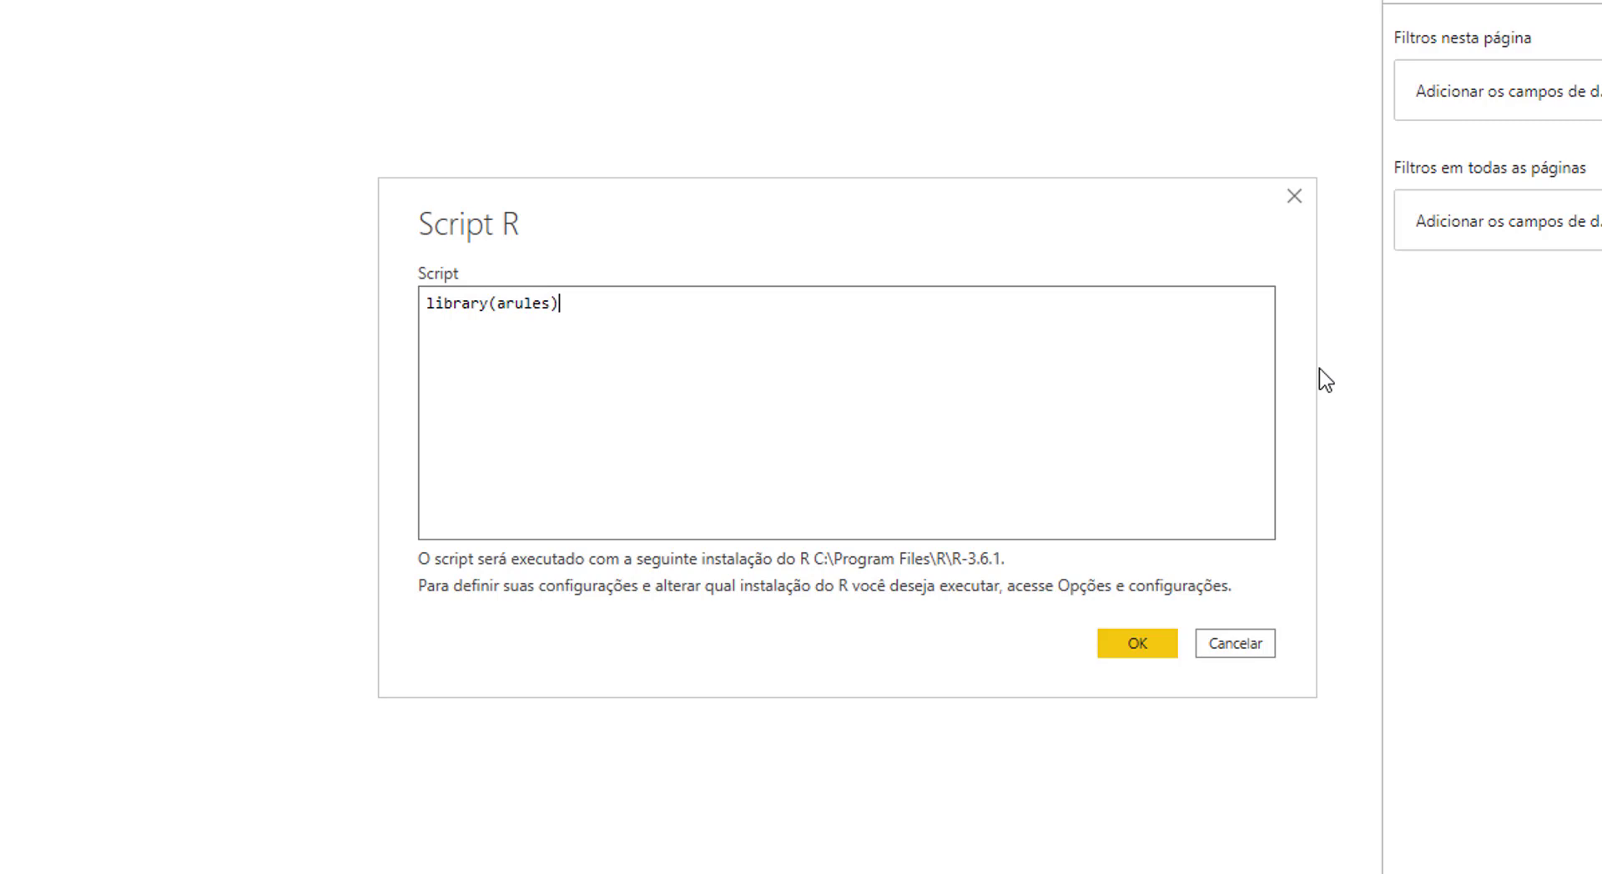
Step: Add a script line assigning transacoes from read.transactions with the file path "c://dados//groceries.csv"
key(Return)
text(transacoes =)
text(read.transa)
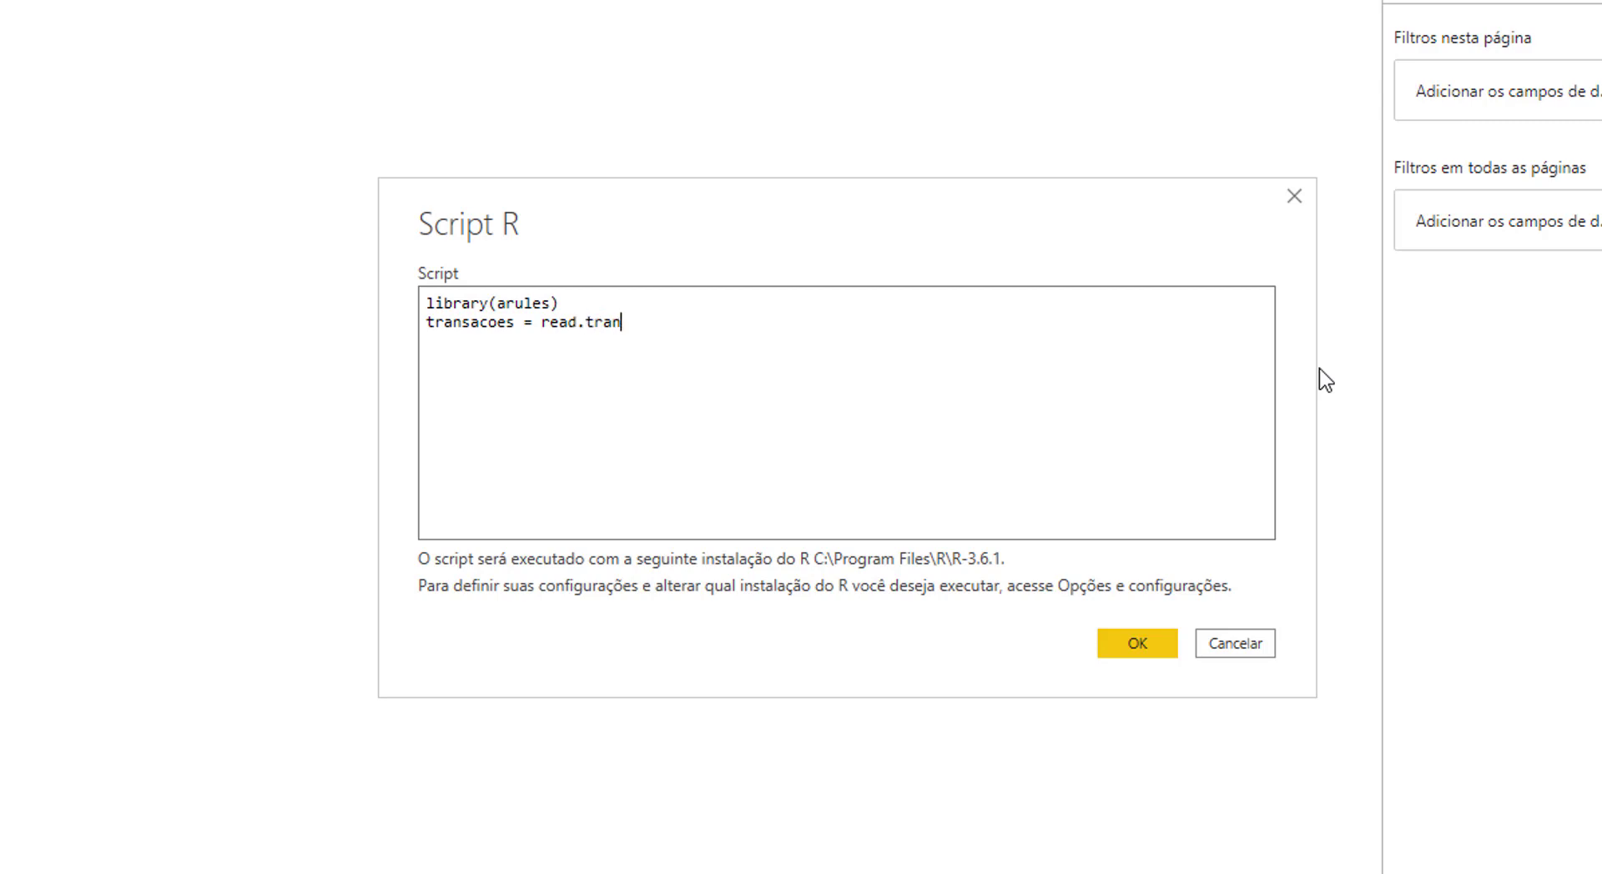
text(ctions()
text(")
text(c)
text(:)
text(//data)
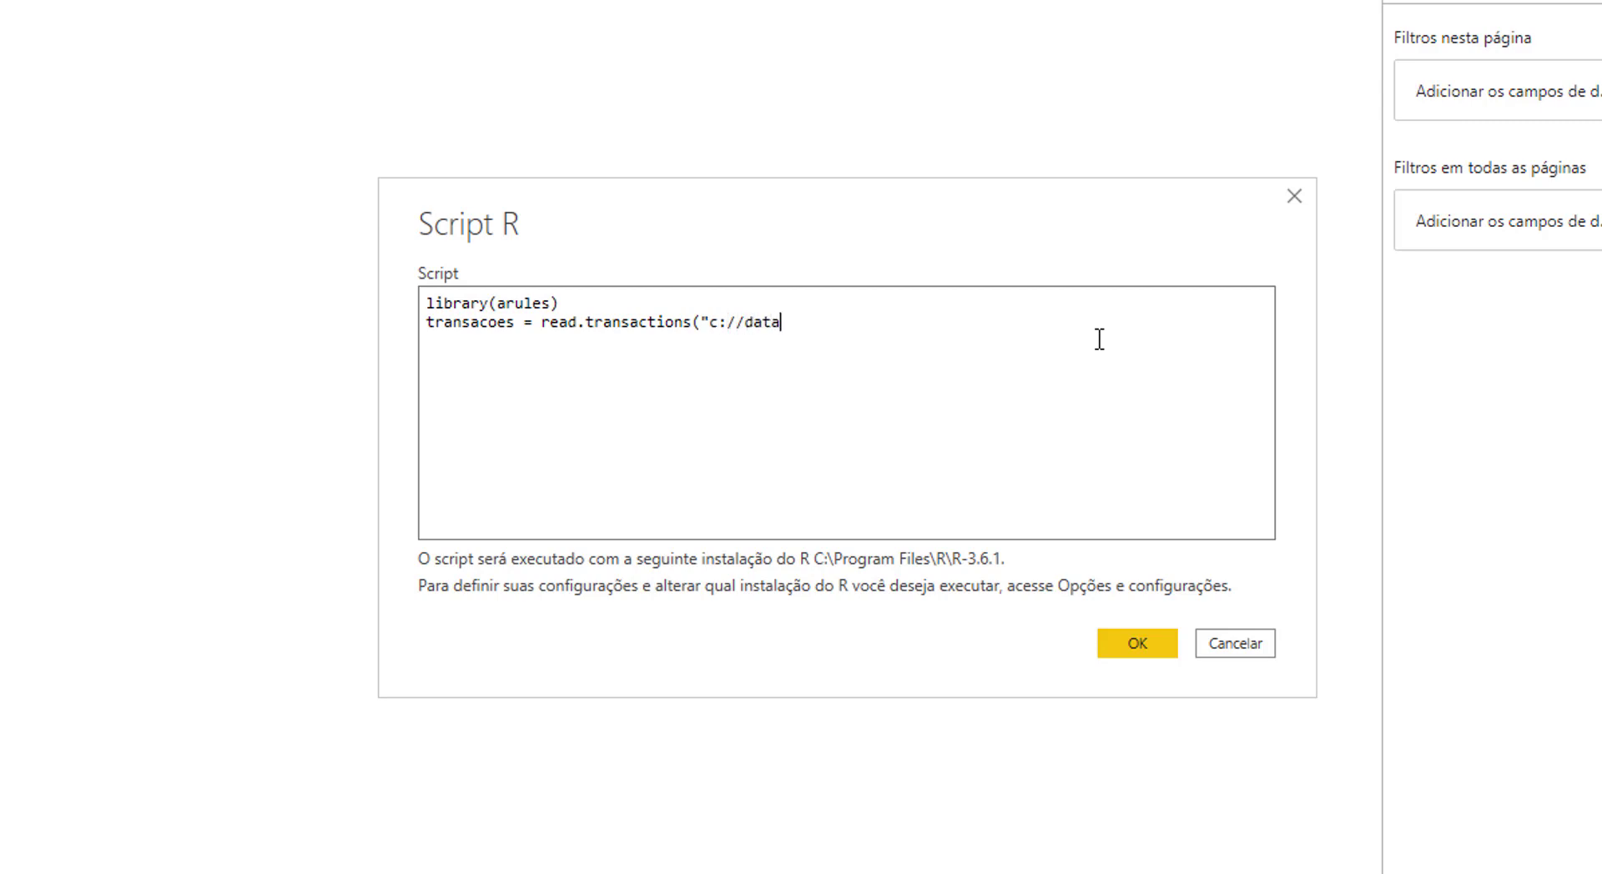
key(BackSpace)
key(BackSpace)
text(dos)
text(//)
text(groceries.s)
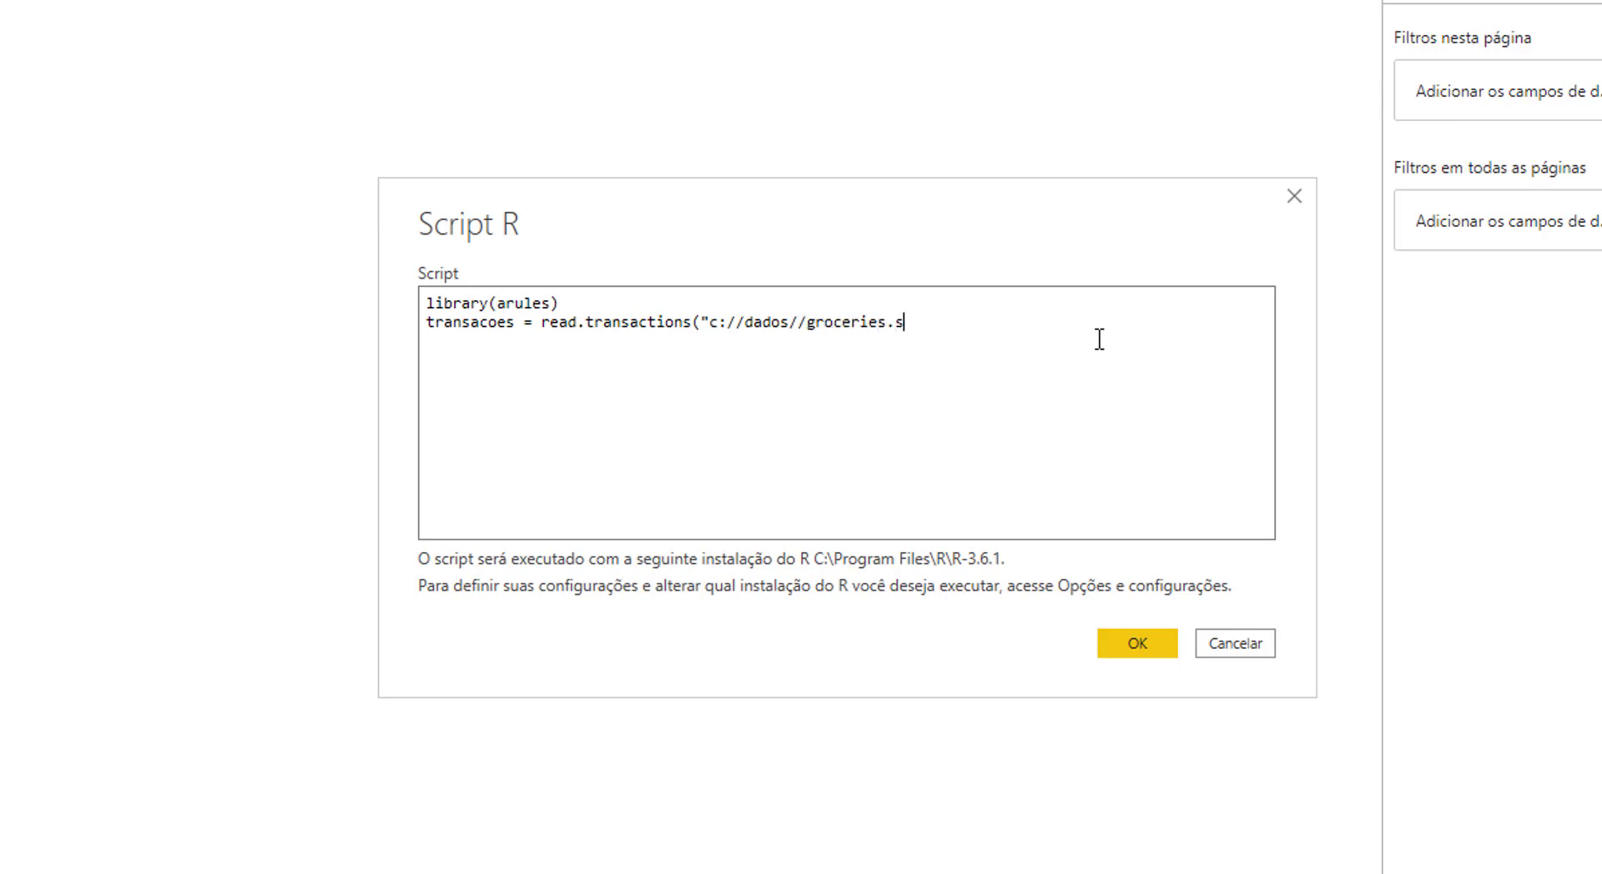
key(BackSpace)
text(csv)
Step: Complete the read.transactions call with format="basket", sep="," and encoding="UTF-8"
text(",format="basket")
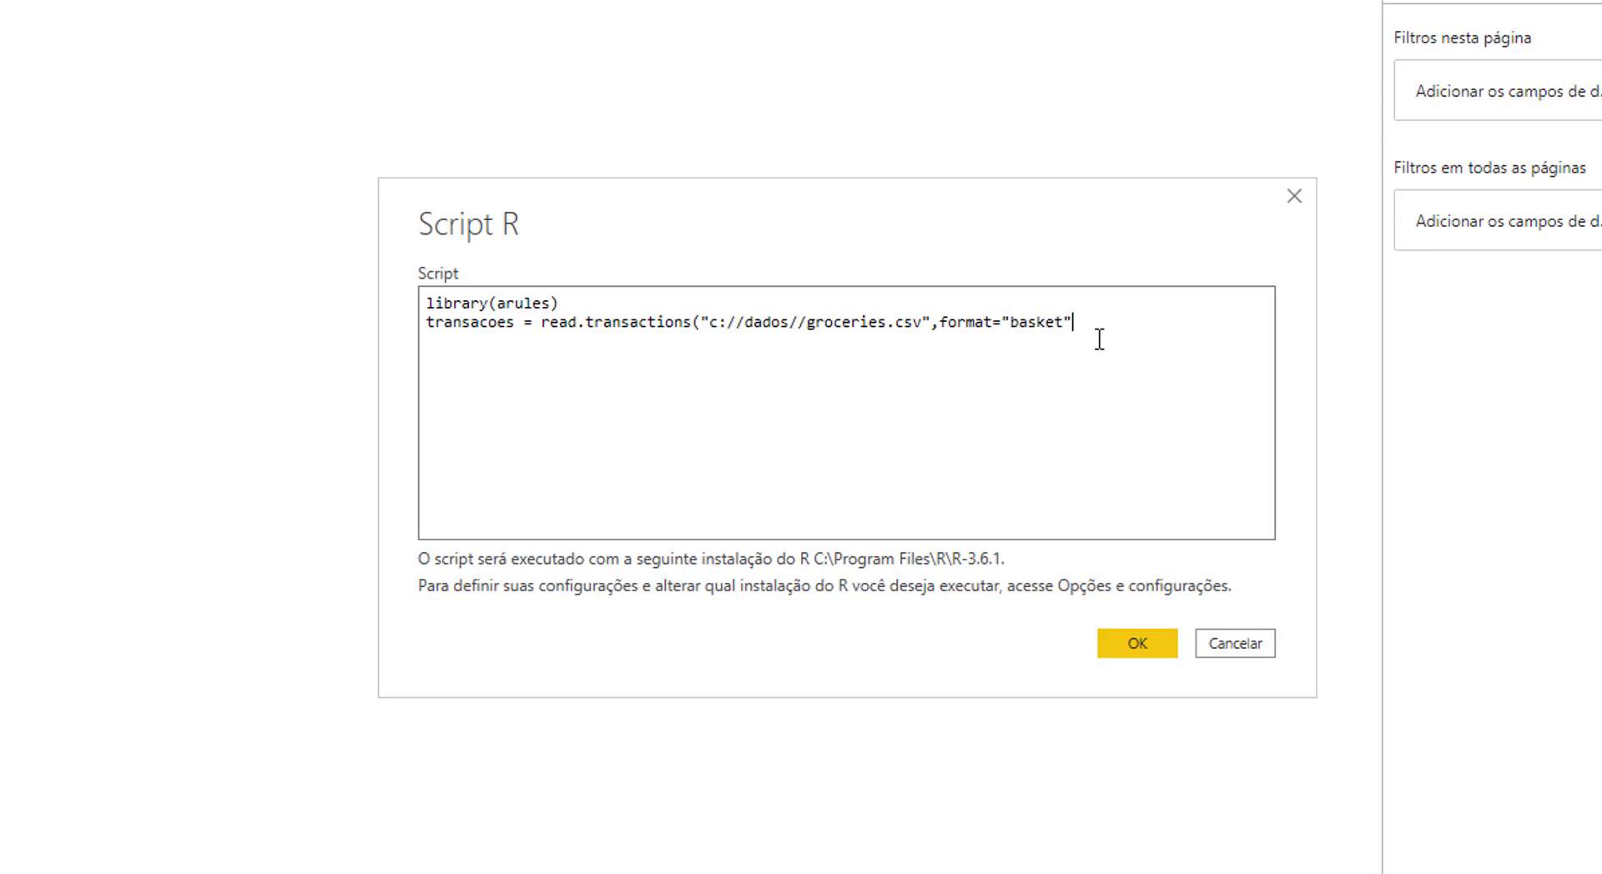
text(, sep=",", encoding="UTF)
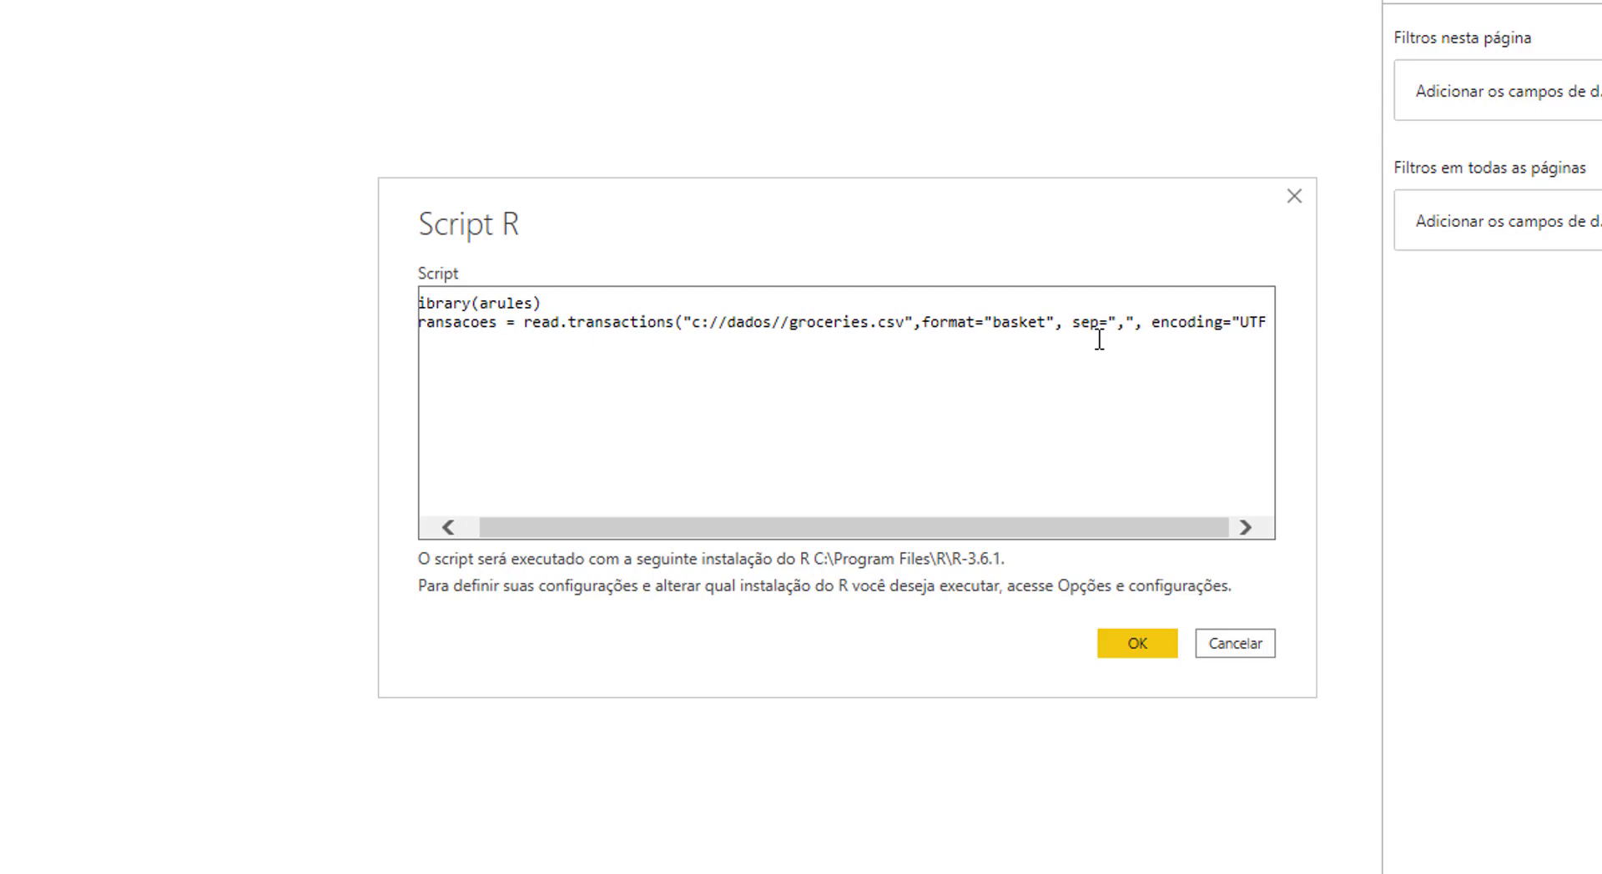
text(-)
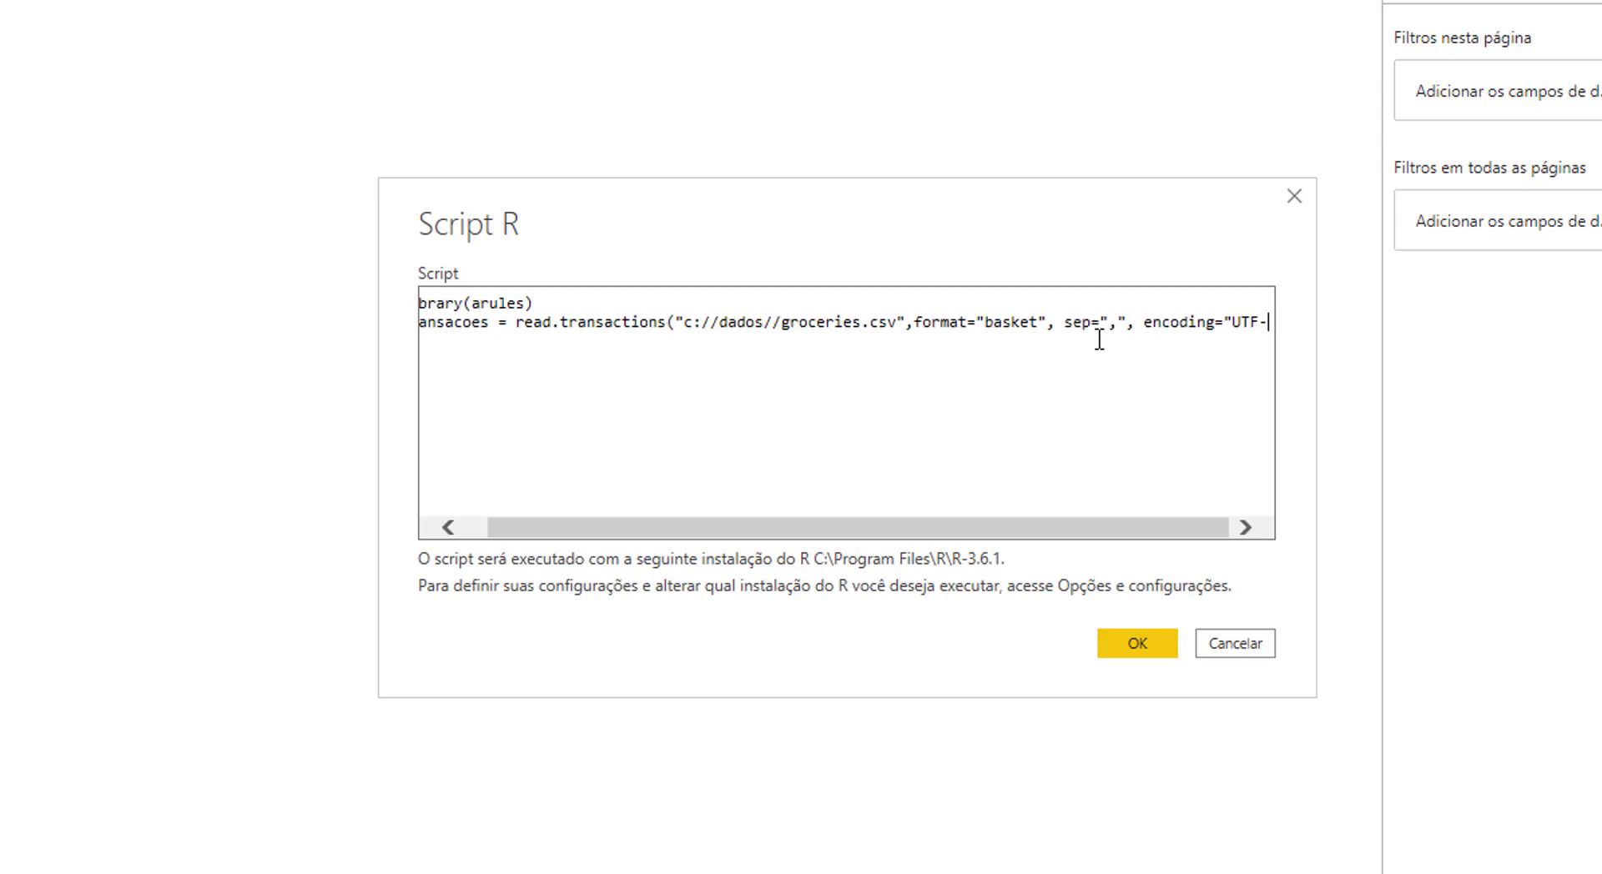
text(8)
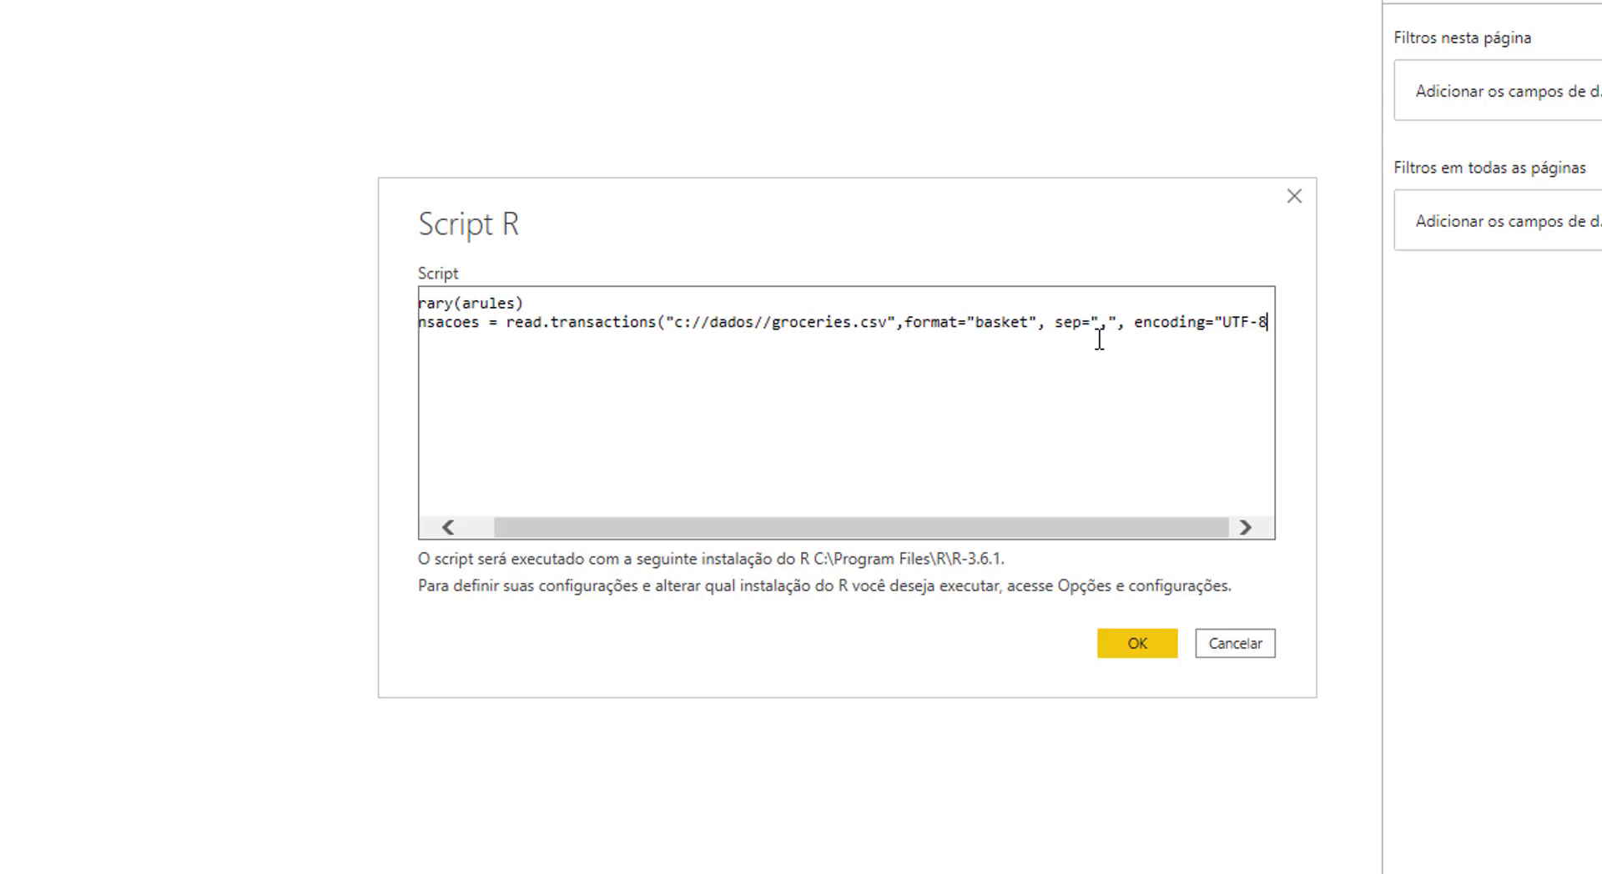
text(")
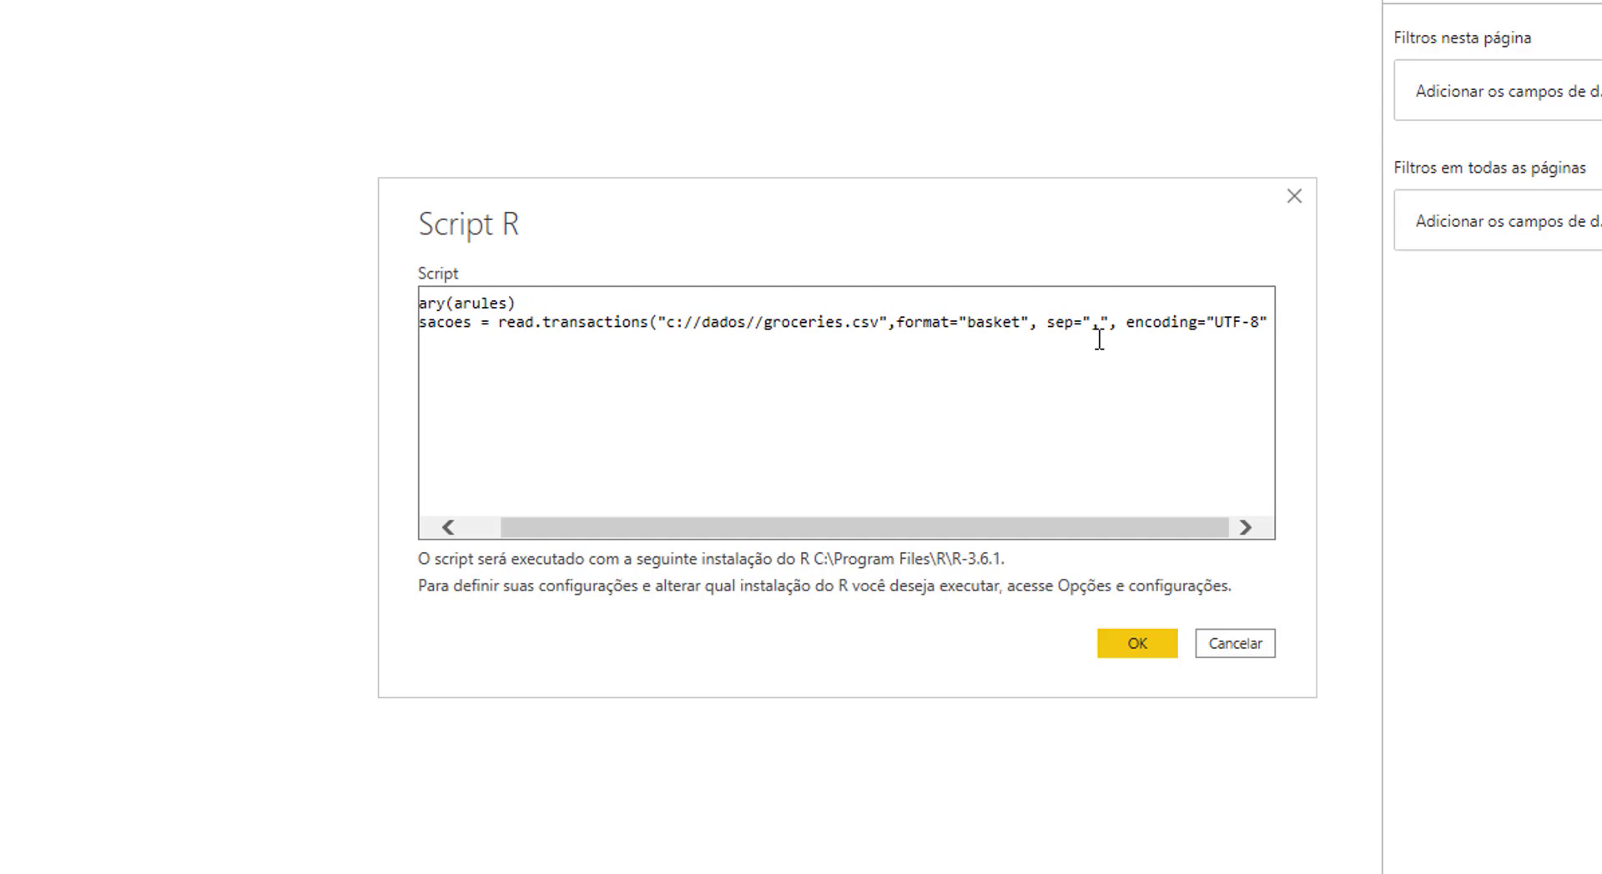
text())
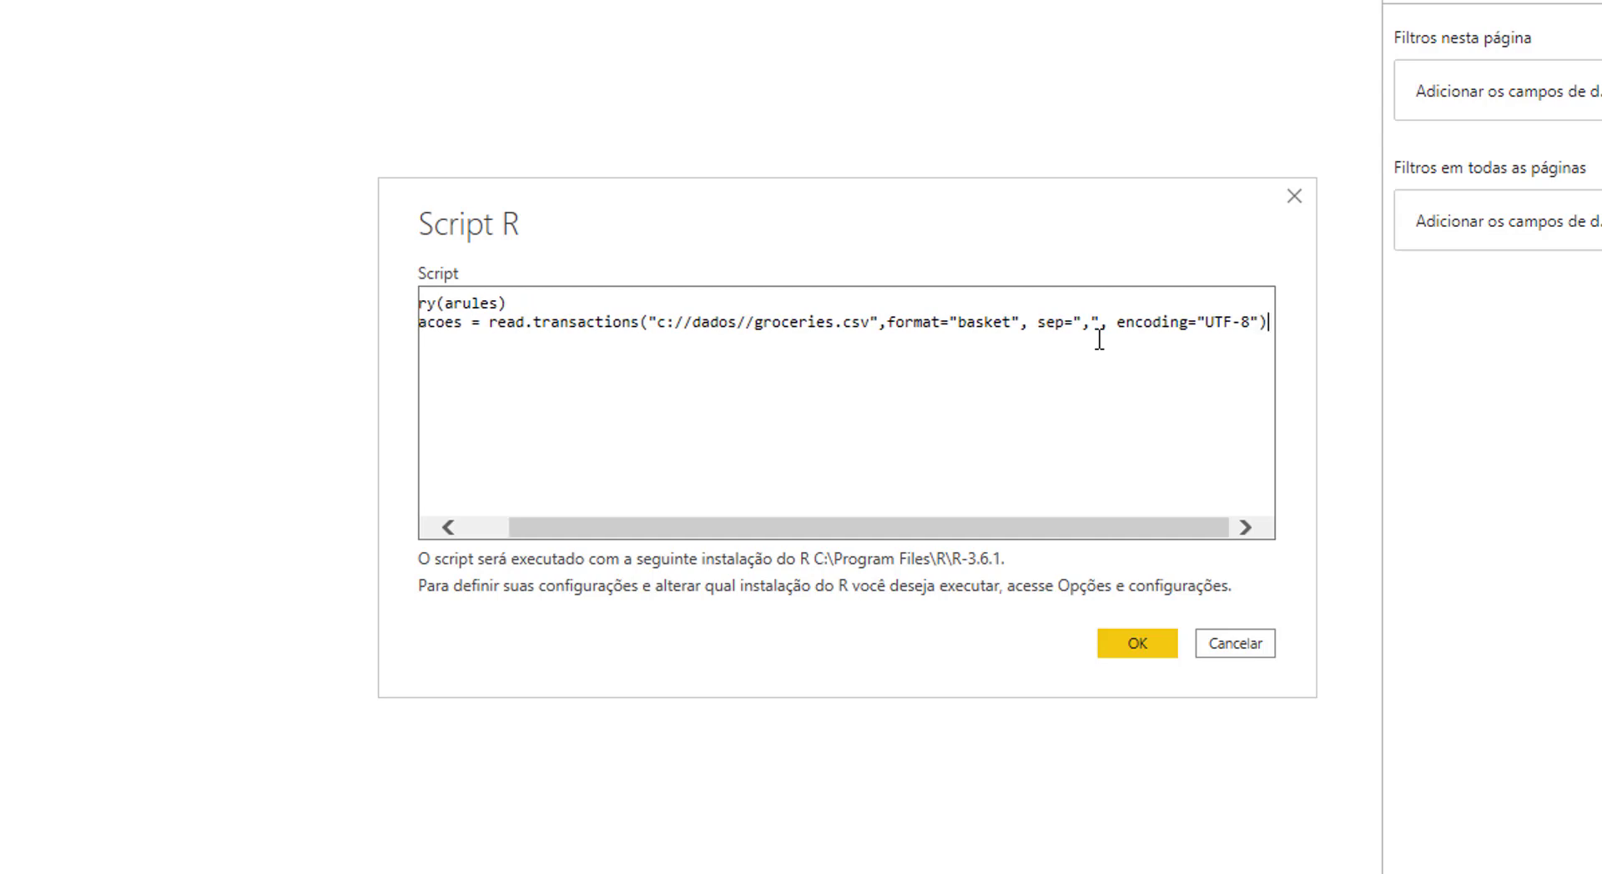
key(Home)
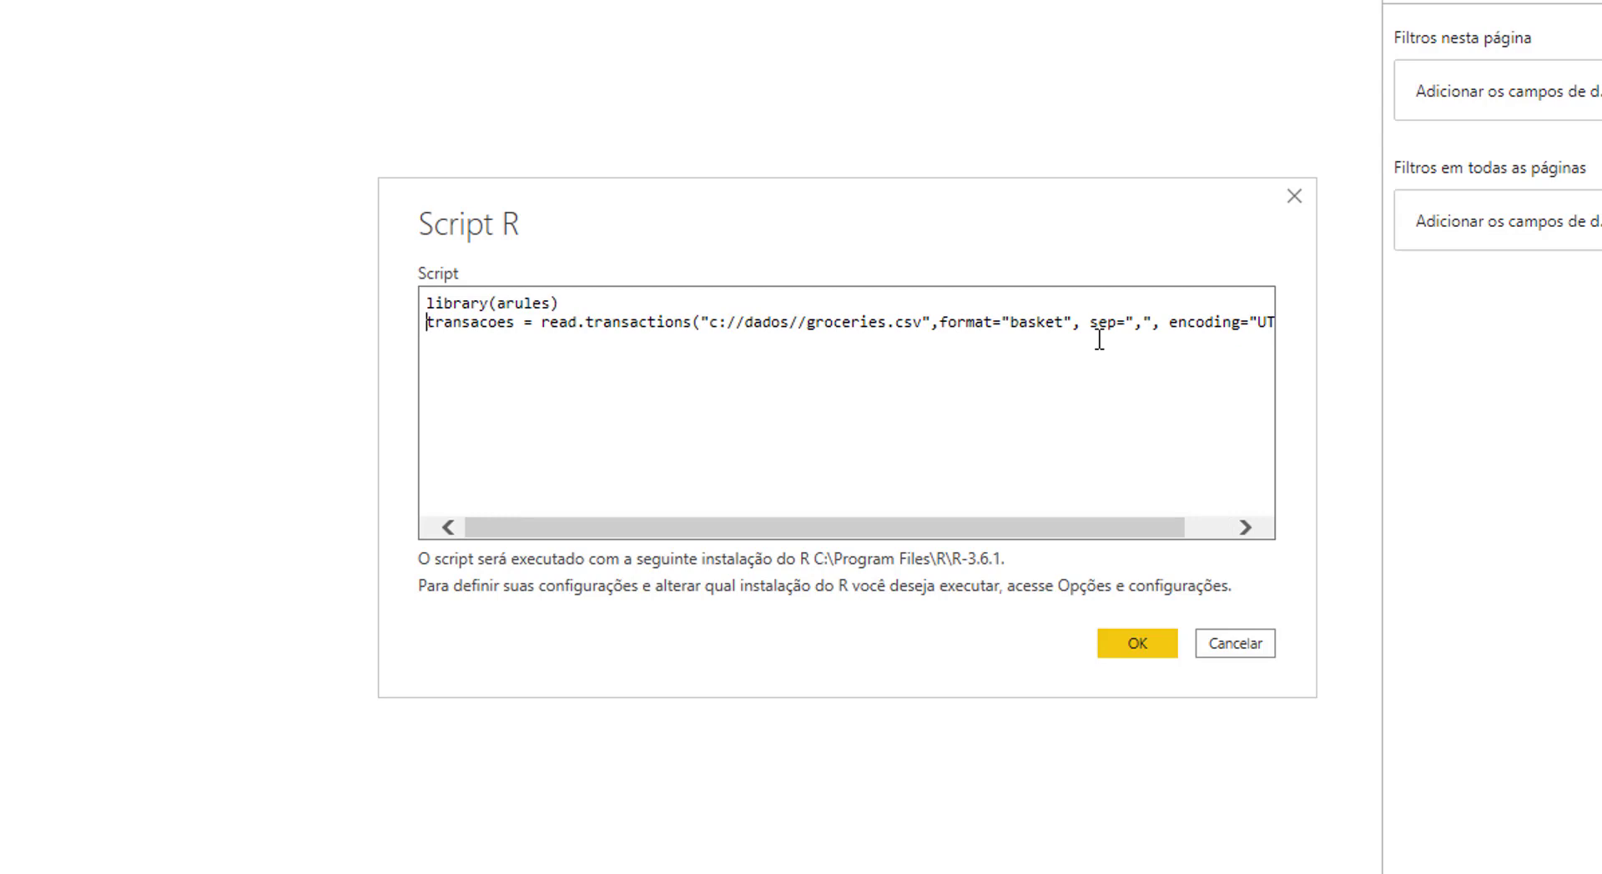
key(End)
Step: Add the line regras = apriori(transacoes, parameter=list(supp=0.04, conf=0.0001, minlen=2))
key(Return)
text(regras = apriori(tra)
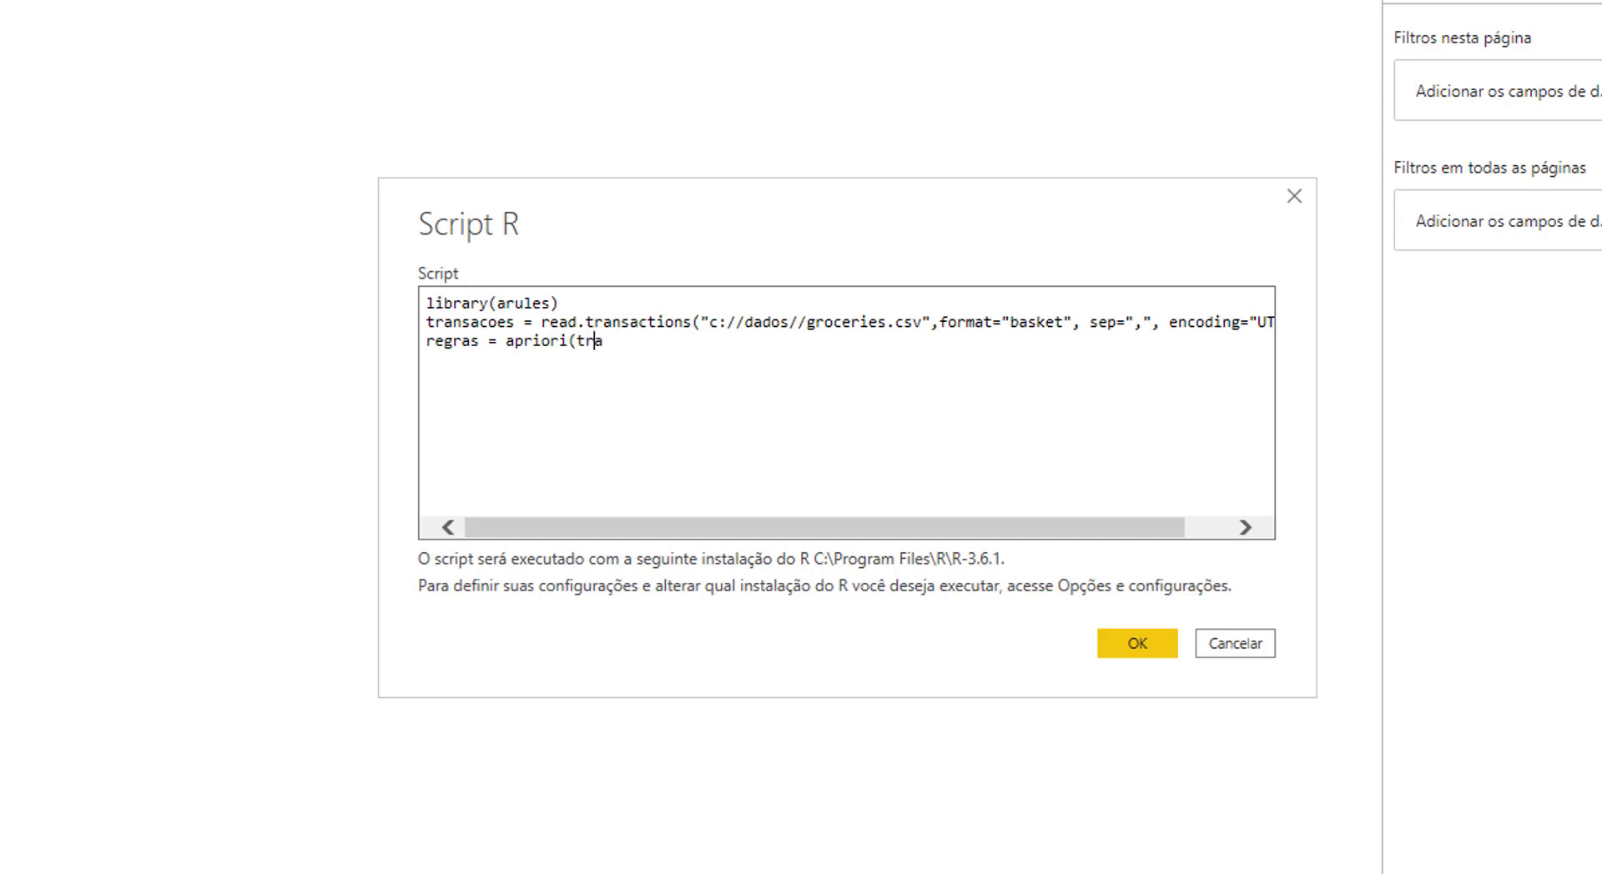
text(nsacoes, parameter)
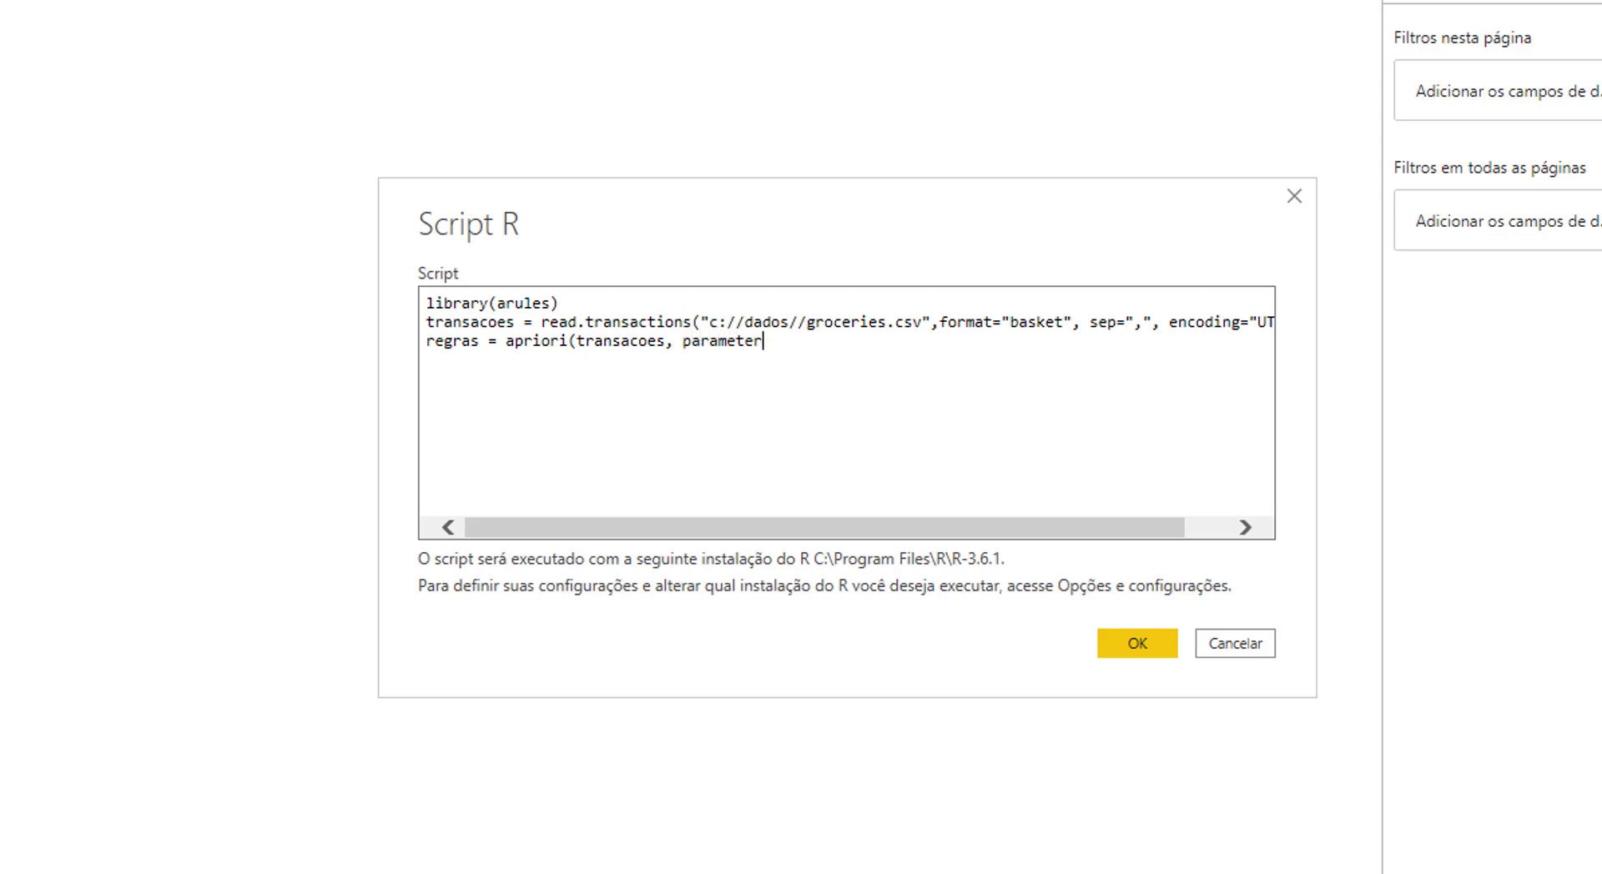
text(=list()
text(supp=0.04,)
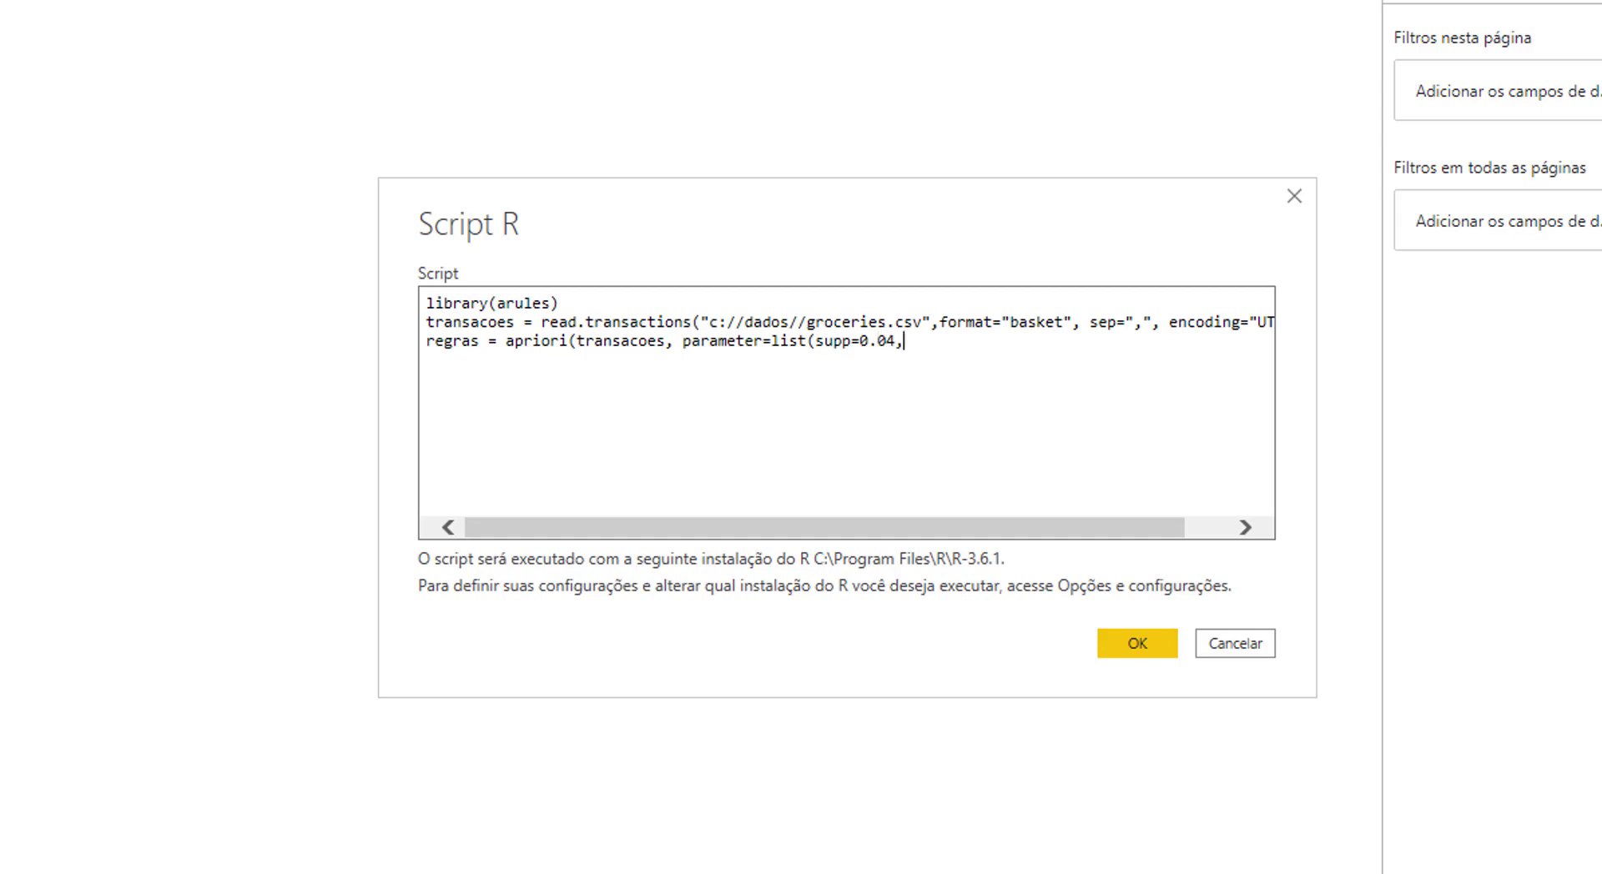
text( conf=0.0001, minlin)
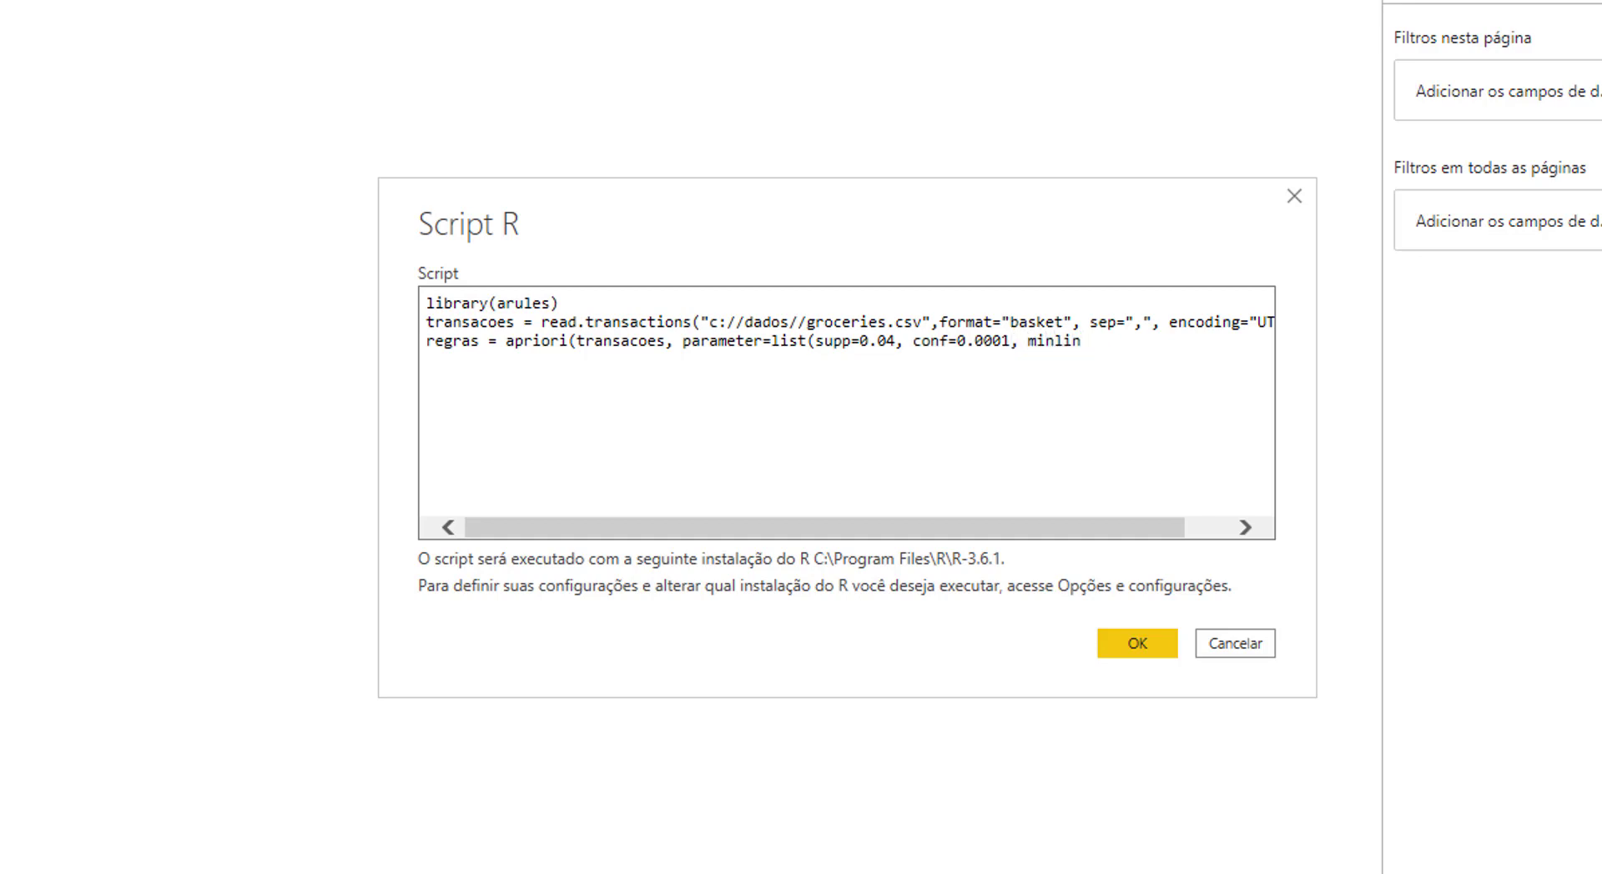
key(BackSpace)
key(BackSpace)
text(e)
text(n=2)
text()) )
Step: Add the line regras = inspect(regras) and run the R script
text(regras )
text(= i)
text(ns)
text(pect)
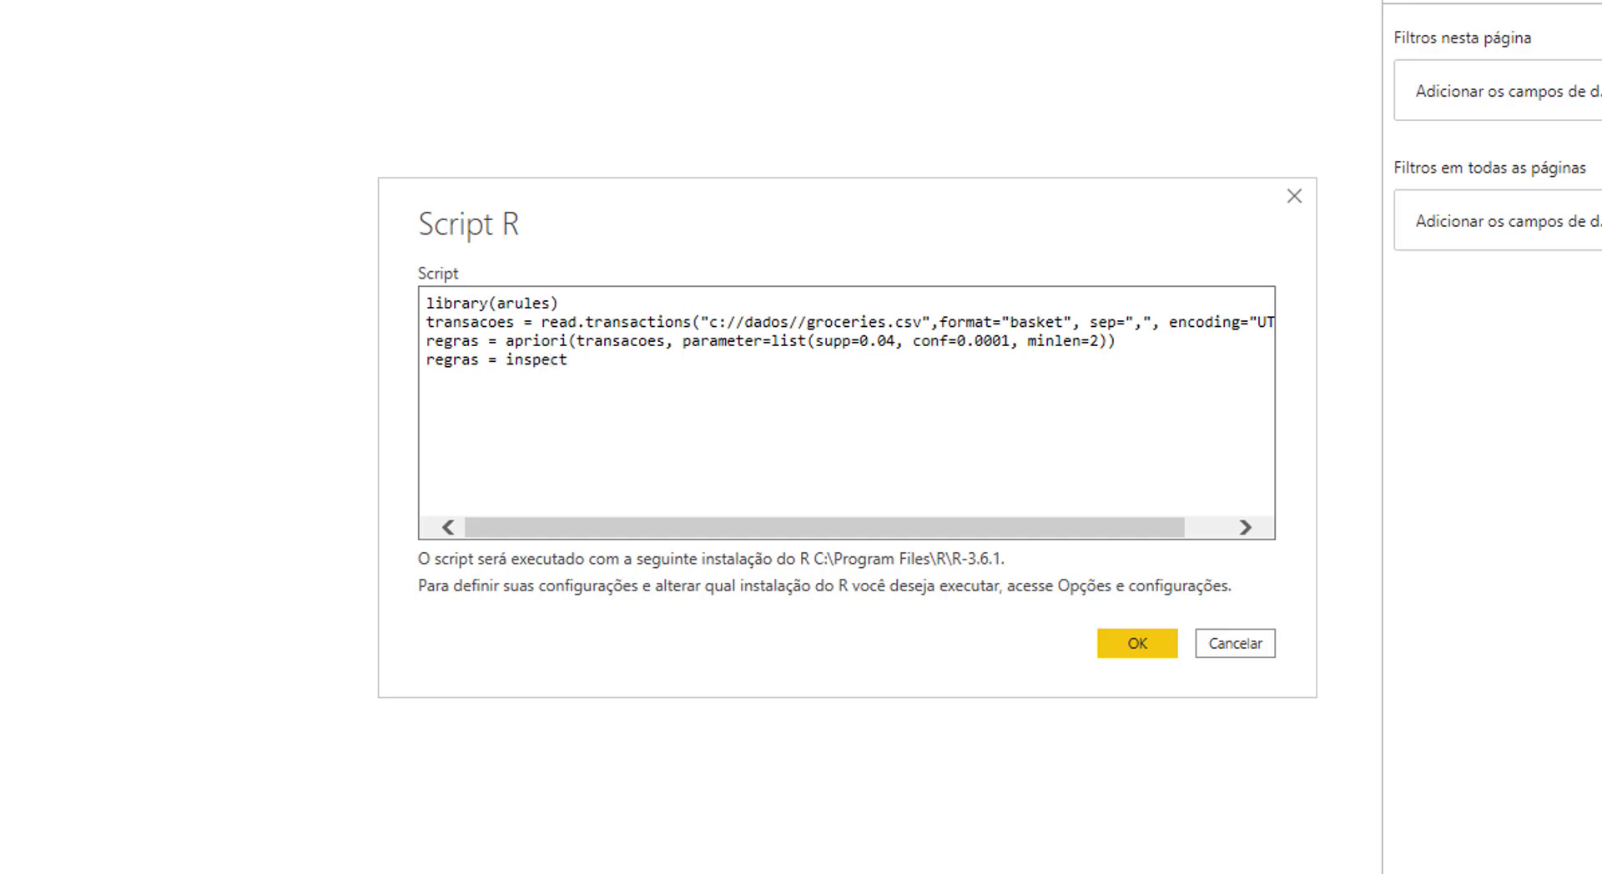
text((regras))
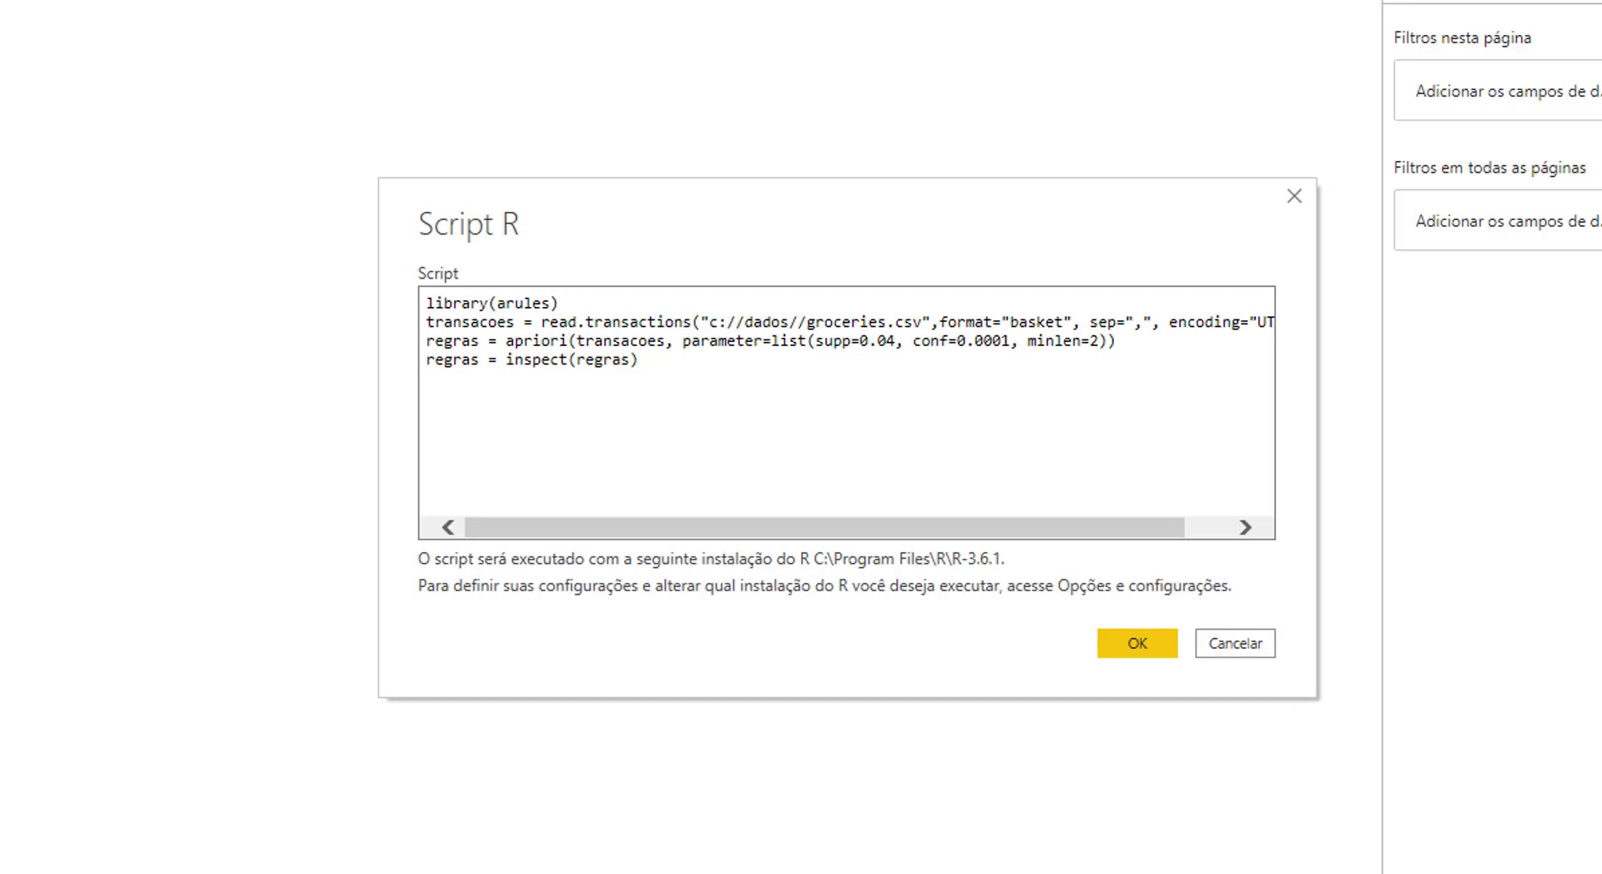
click(1137, 645)
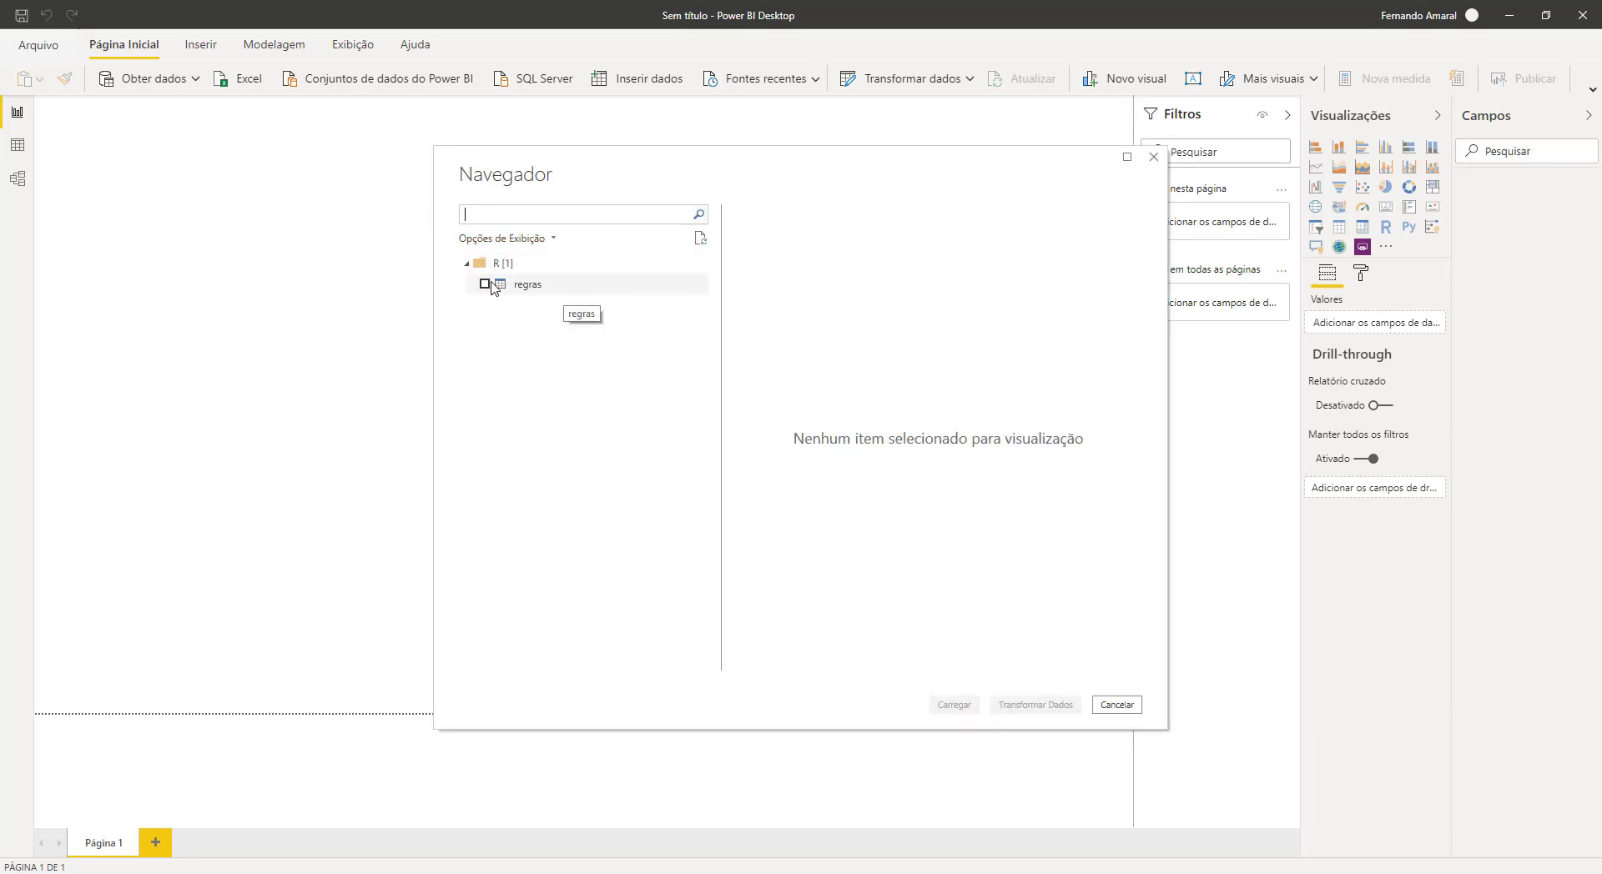
Step: Select the regras table, review its preview columns, load it and show its rows in the data view
click(485, 284)
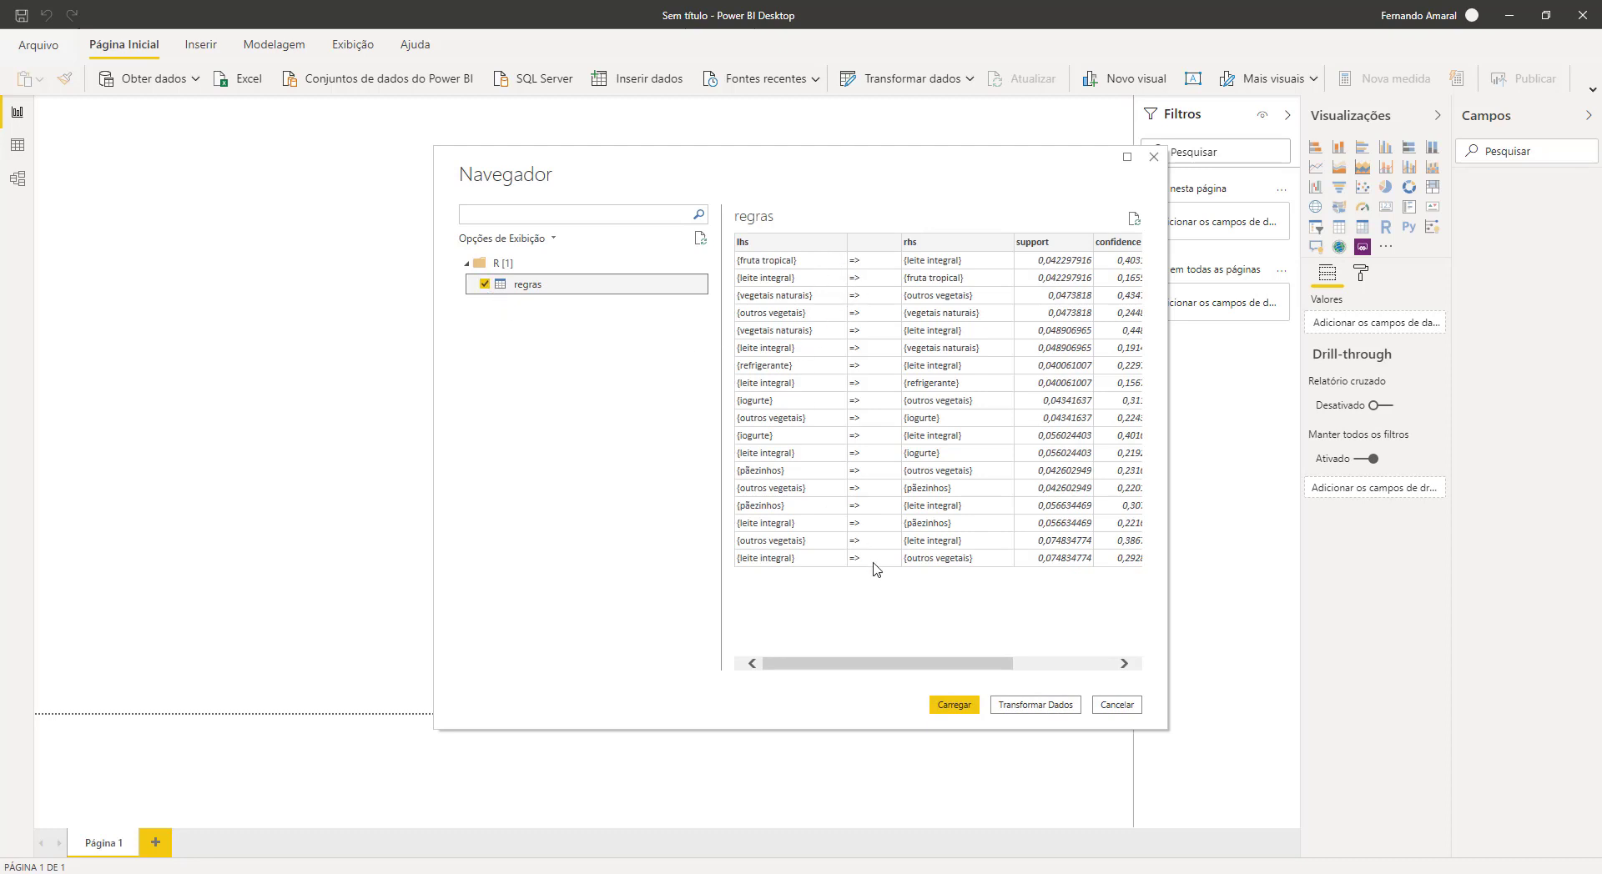
mouse_move(912, 669)
mouse_down()
mouse_move(1101, 673)
mouse_move(896, 678)
mouse_up()
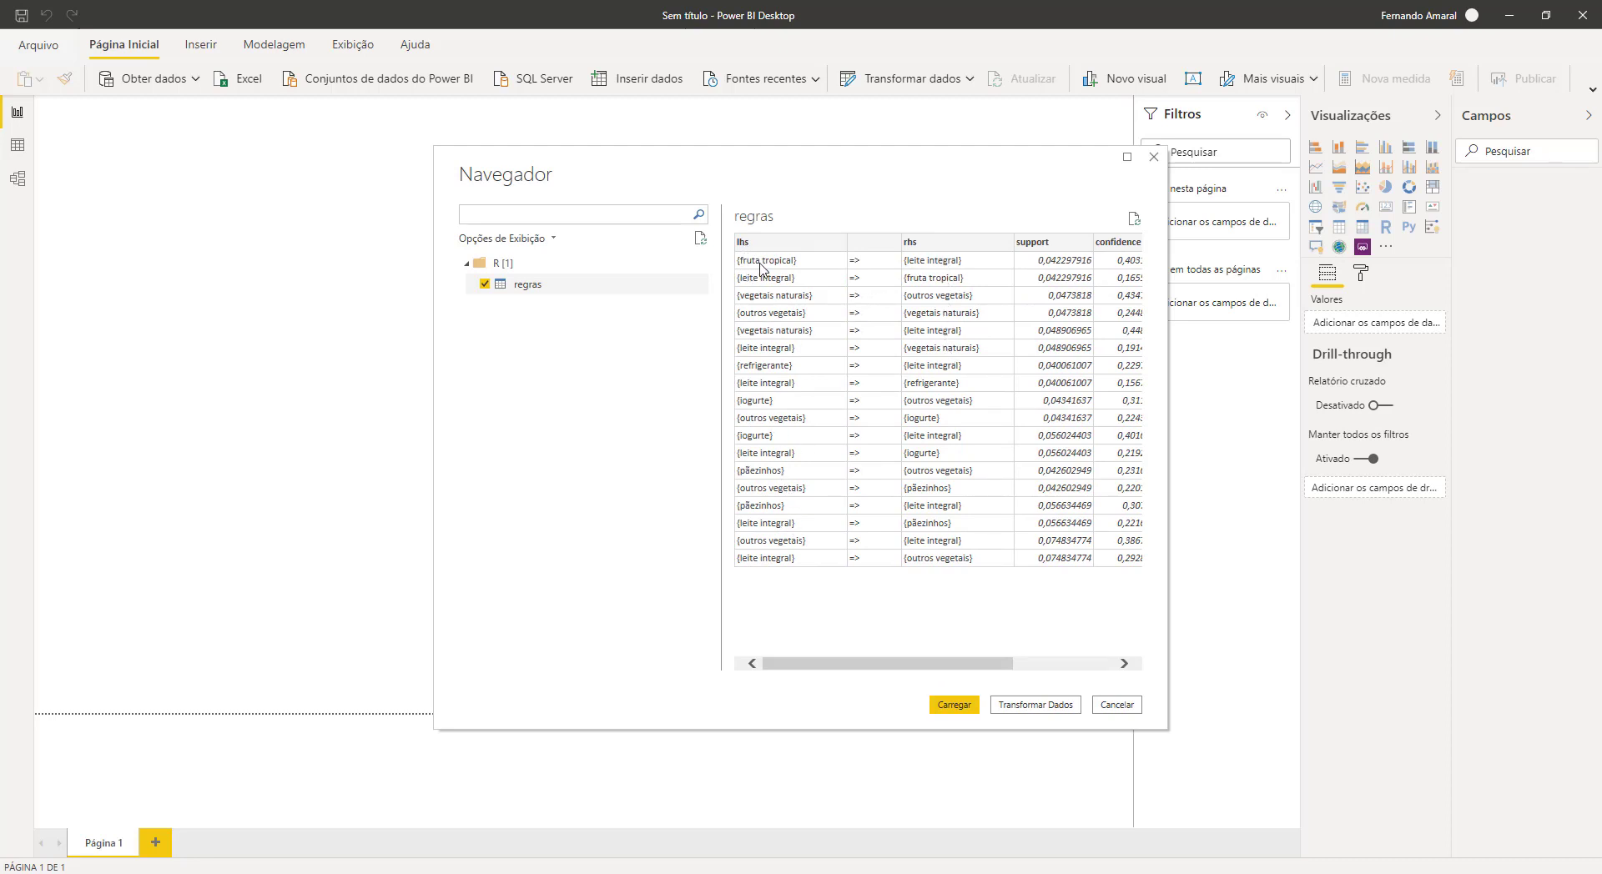
drag(968, 668, 1085, 665)
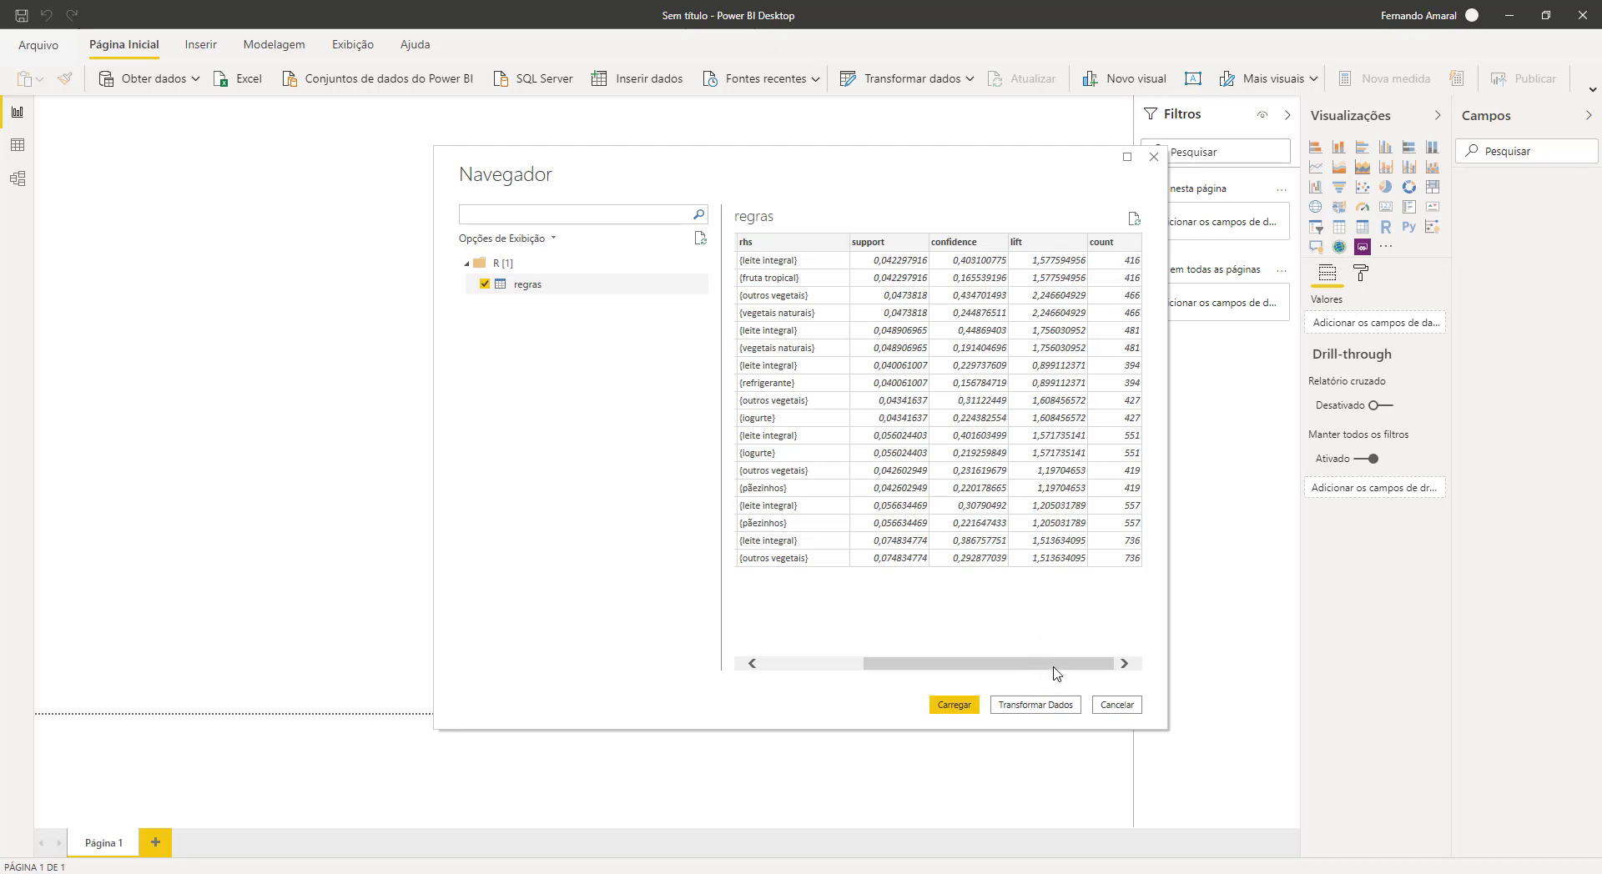
drag(1052, 666, 869, 669)
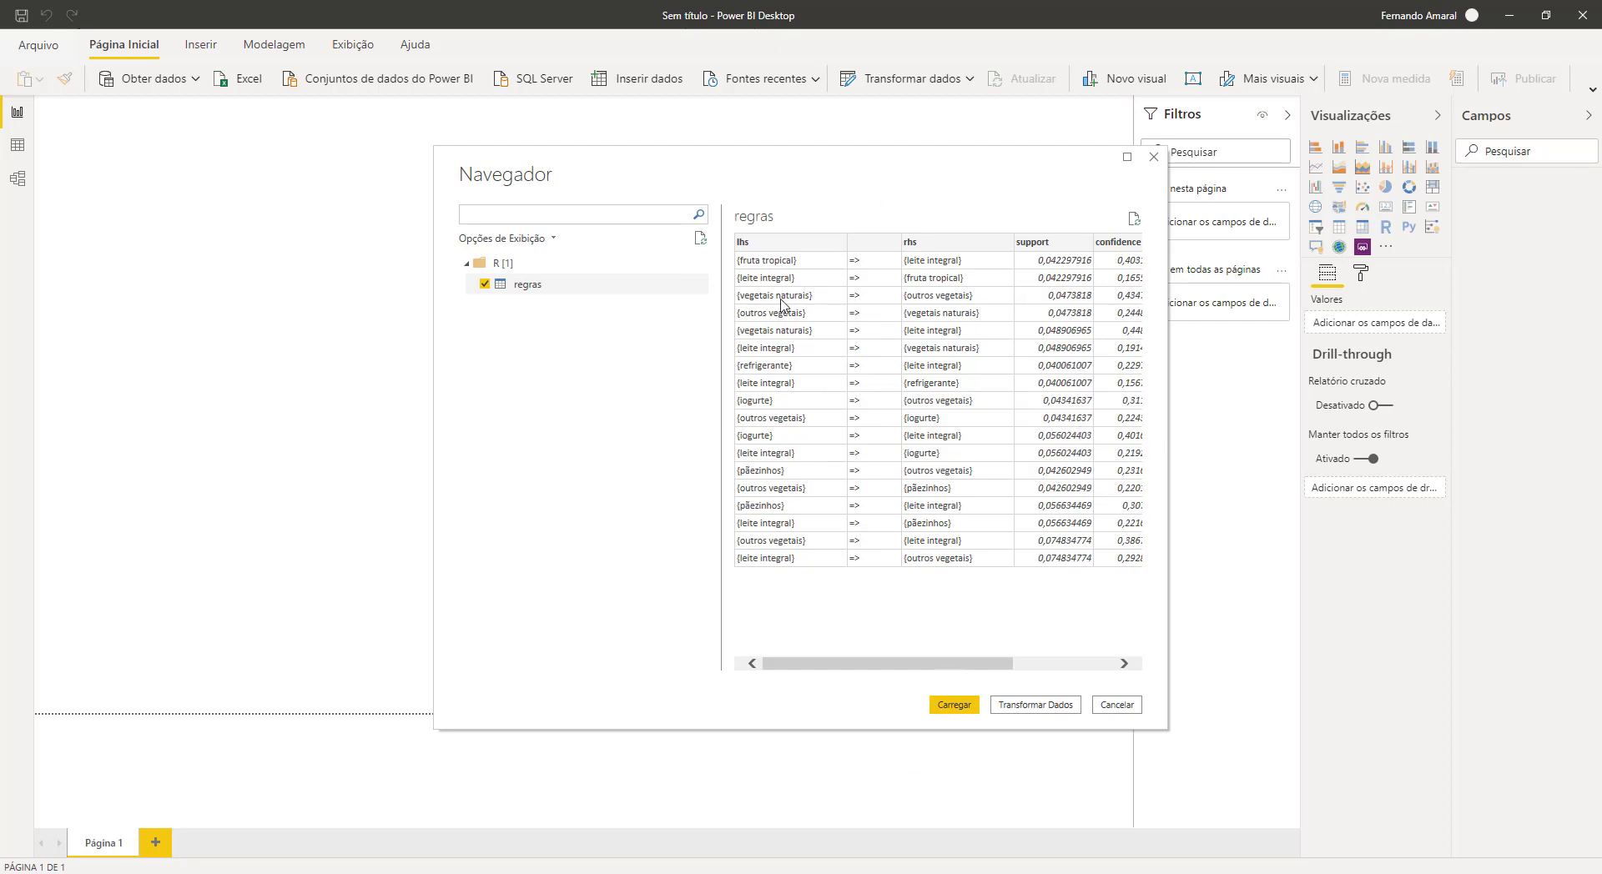
click(945, 707)
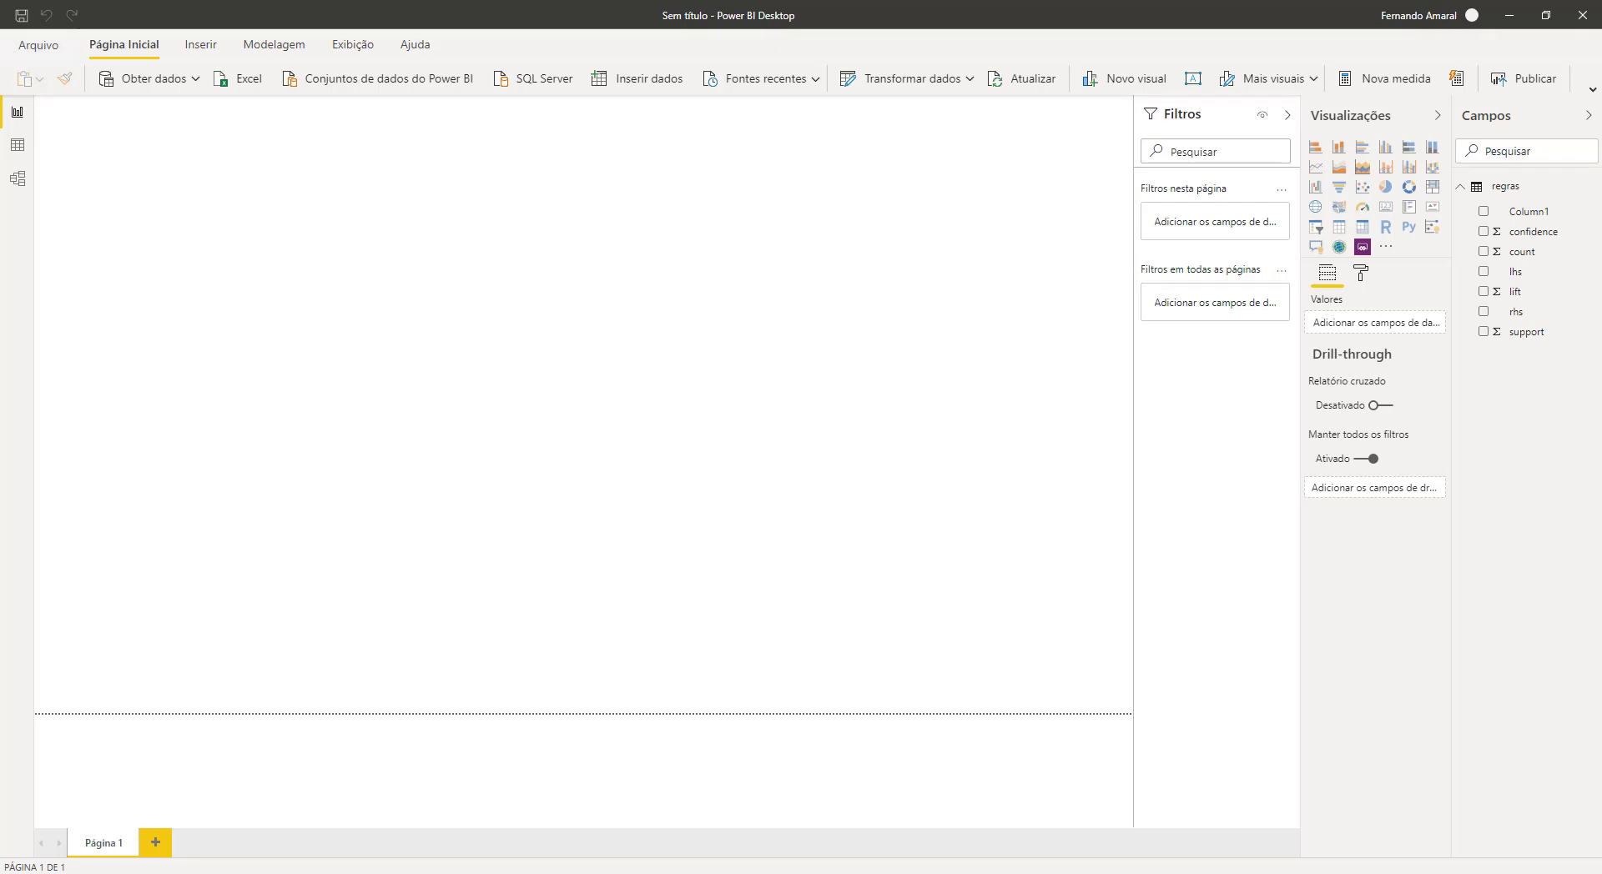
click(17, 148)
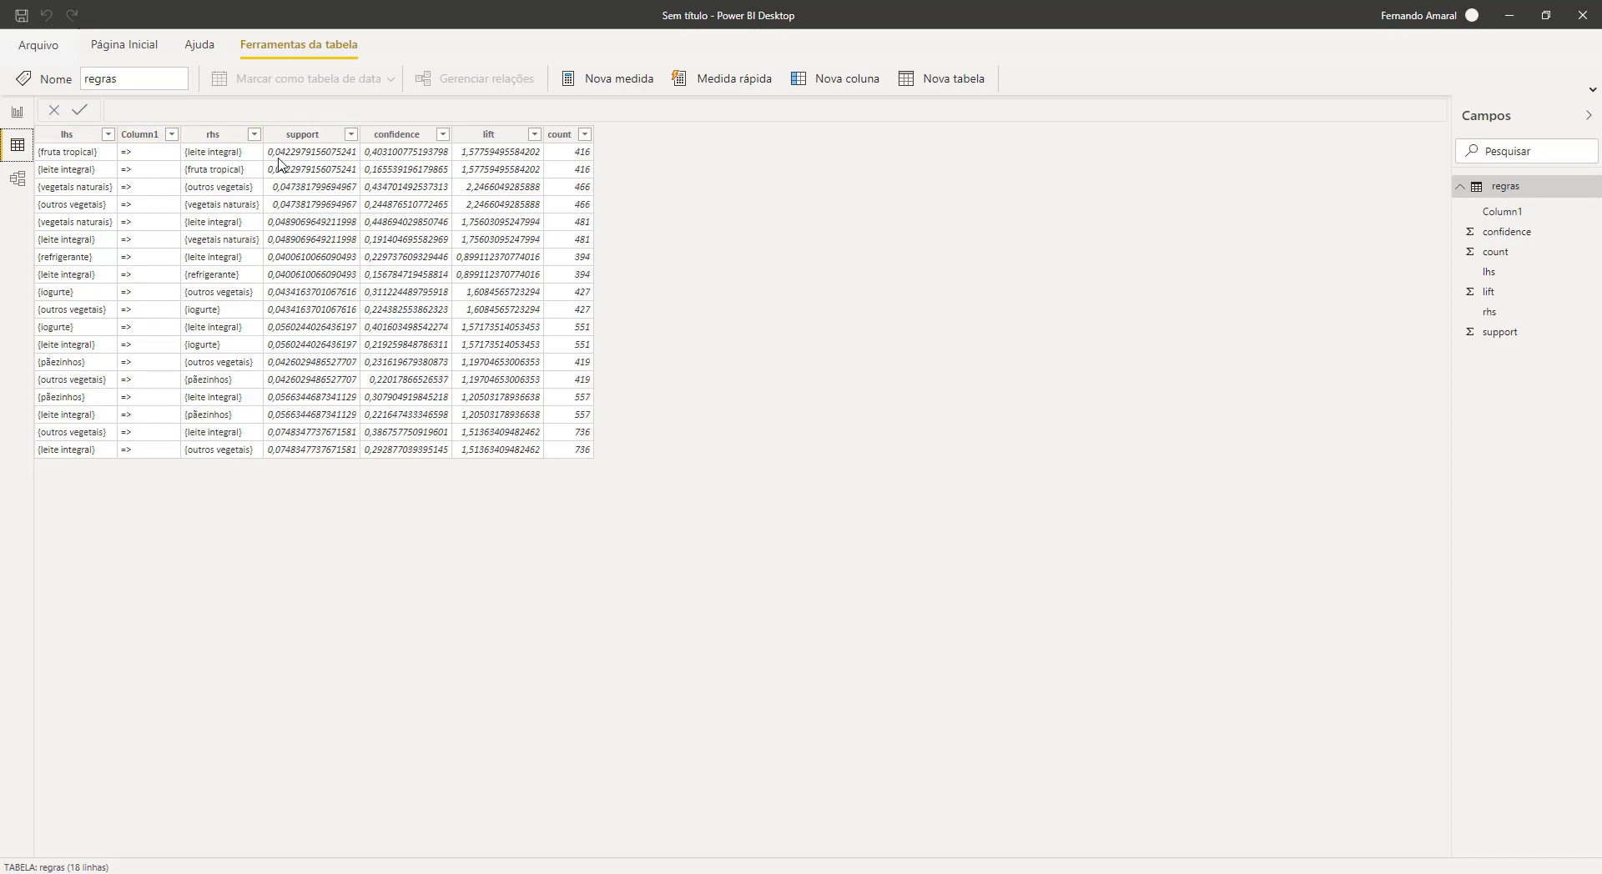
click(840, 88)
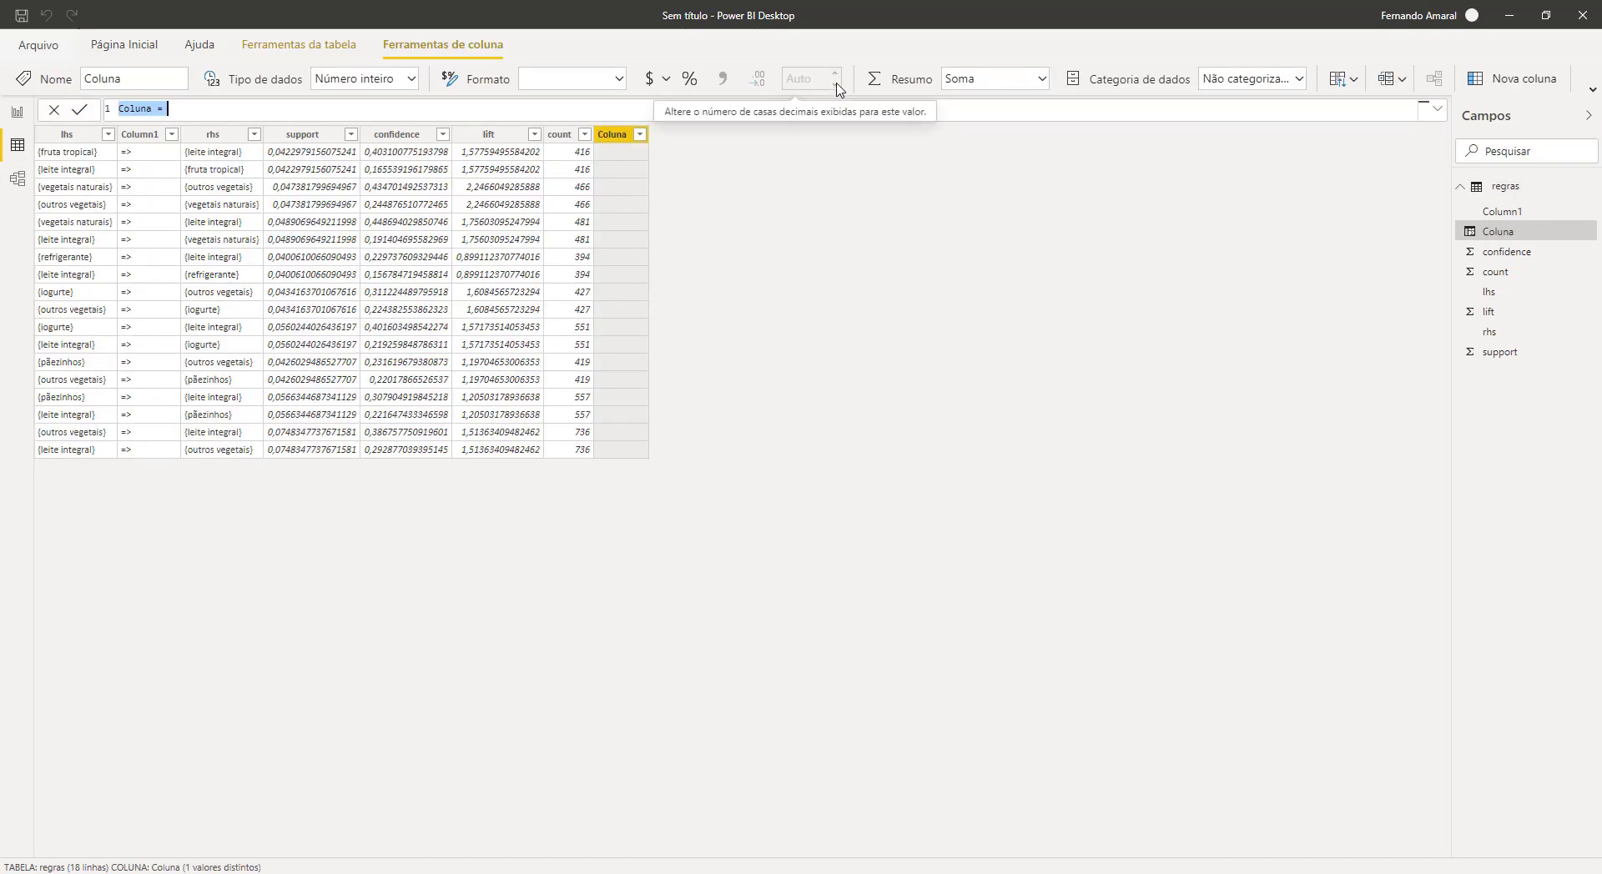
click(167, 108)
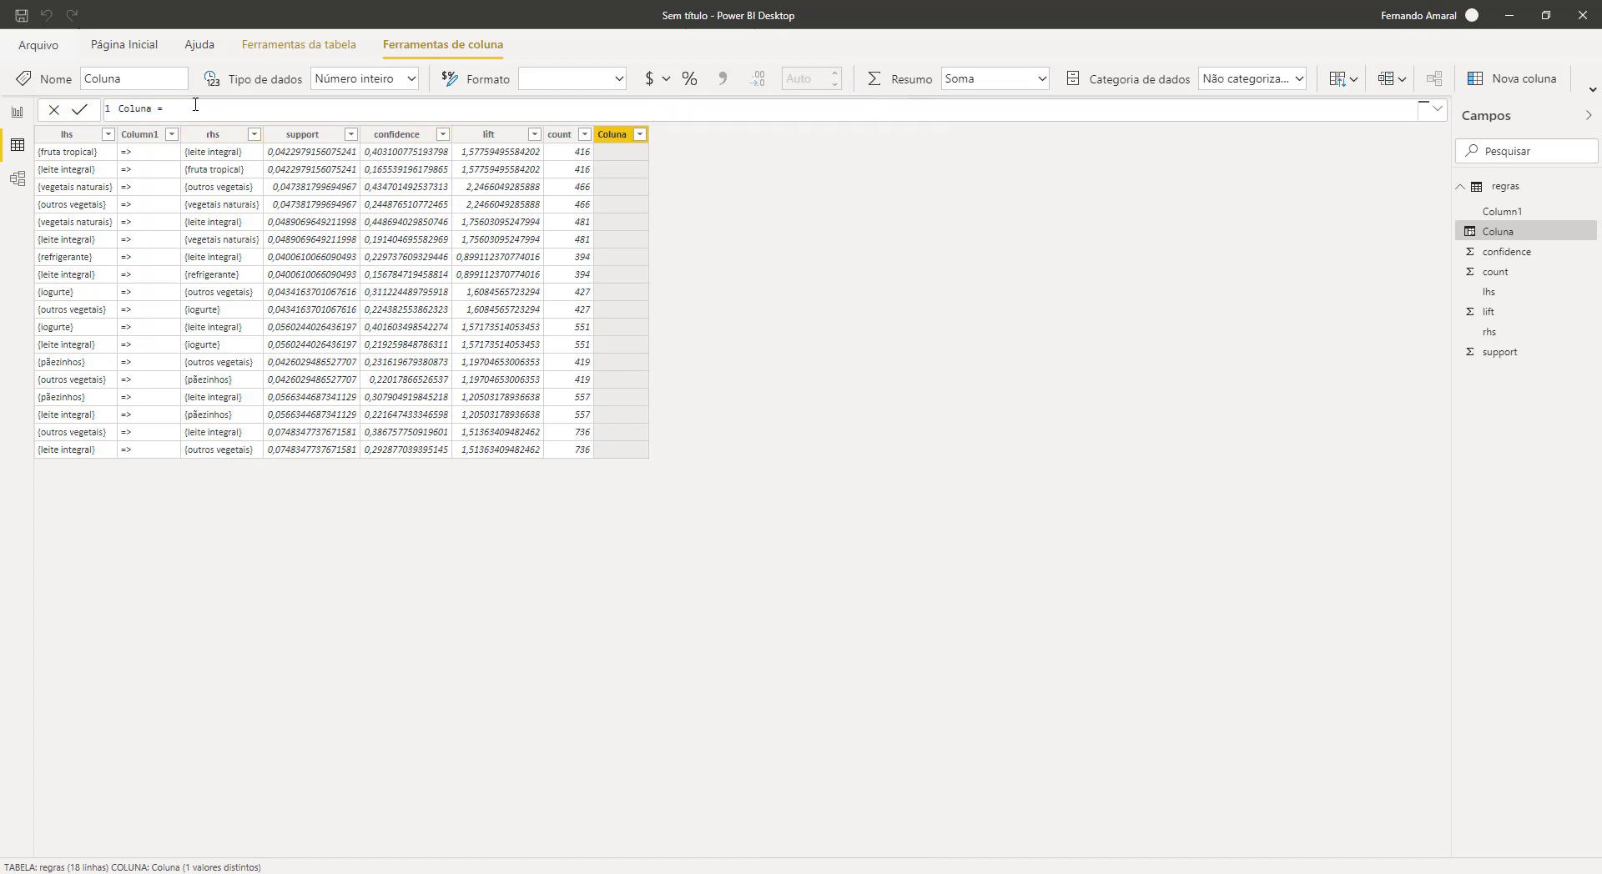
double_click(150, 108)
click(71, 132)
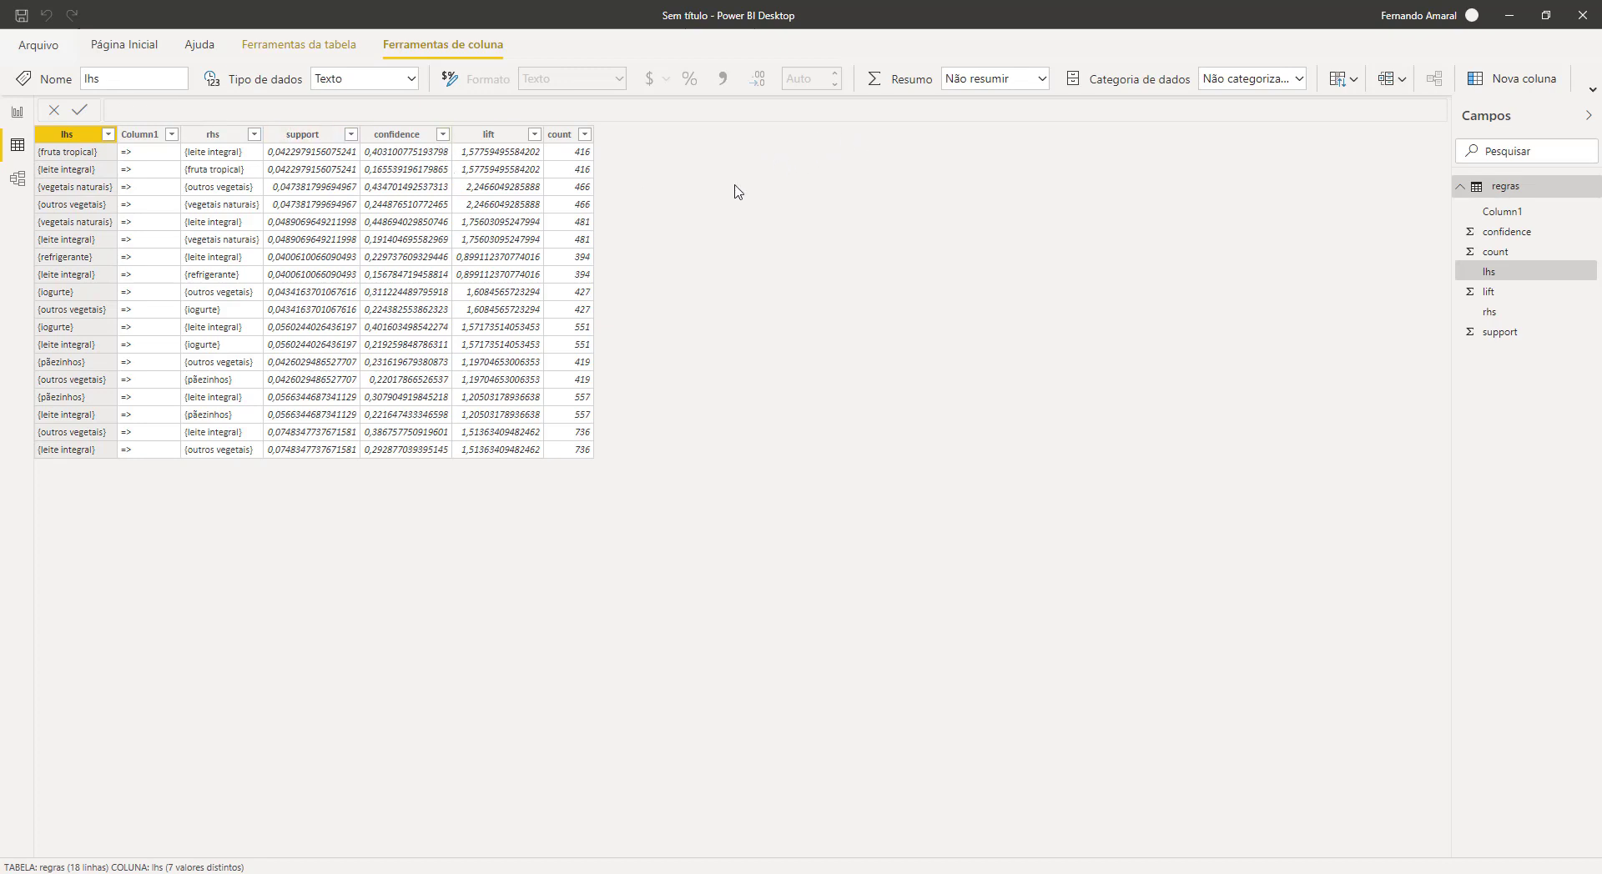
Step: Add a calculated column to the regras table and name it lhsrhs in its formula
click(563, 136)
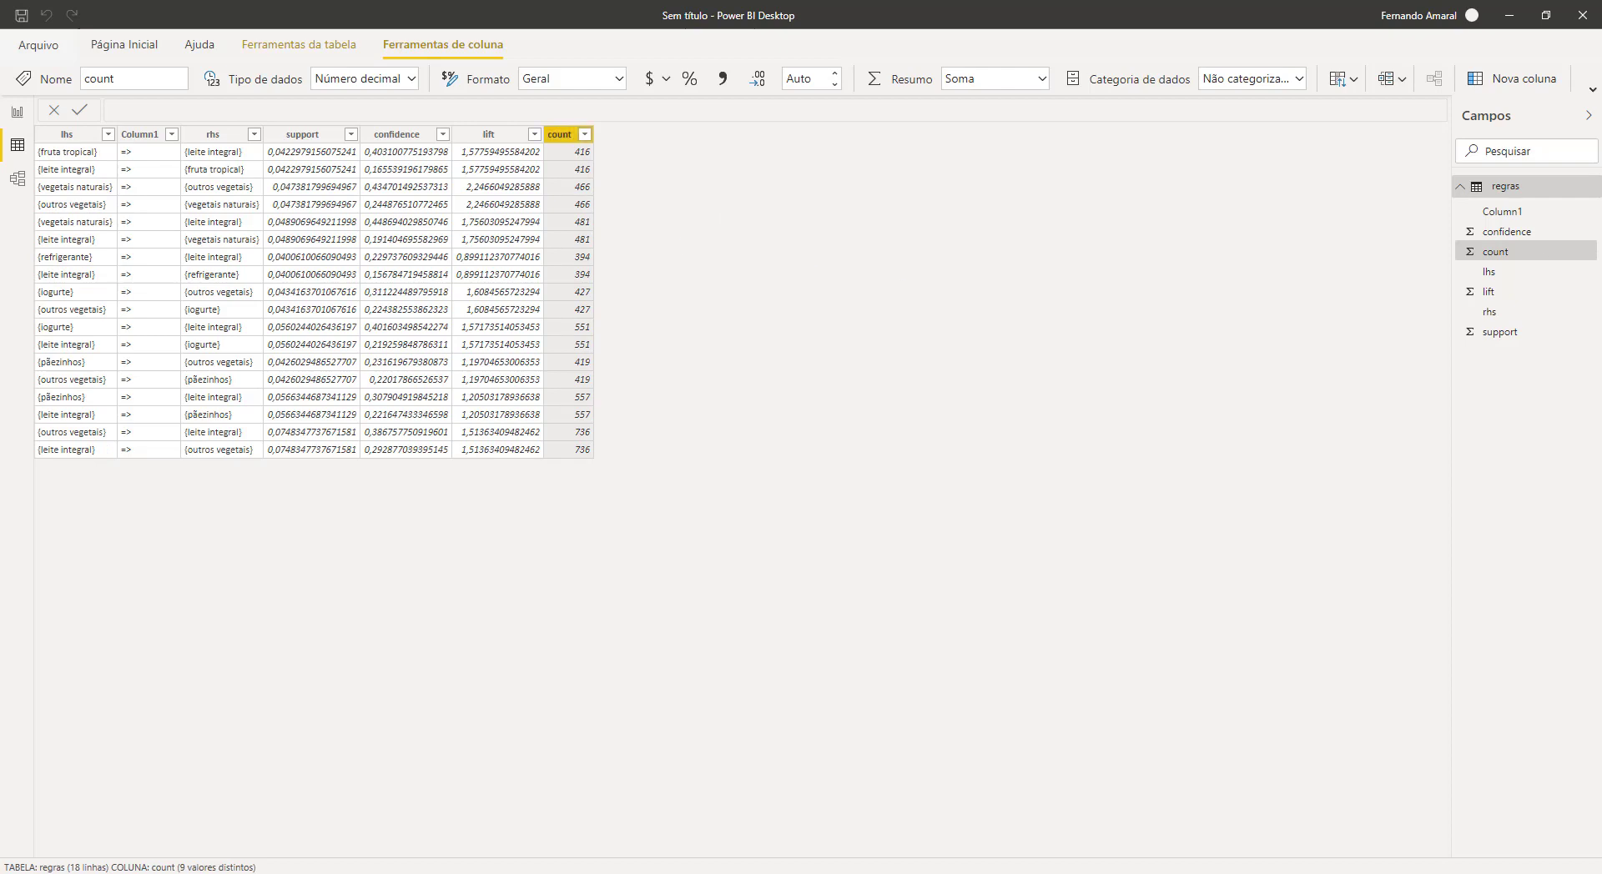
click(1537, 80)
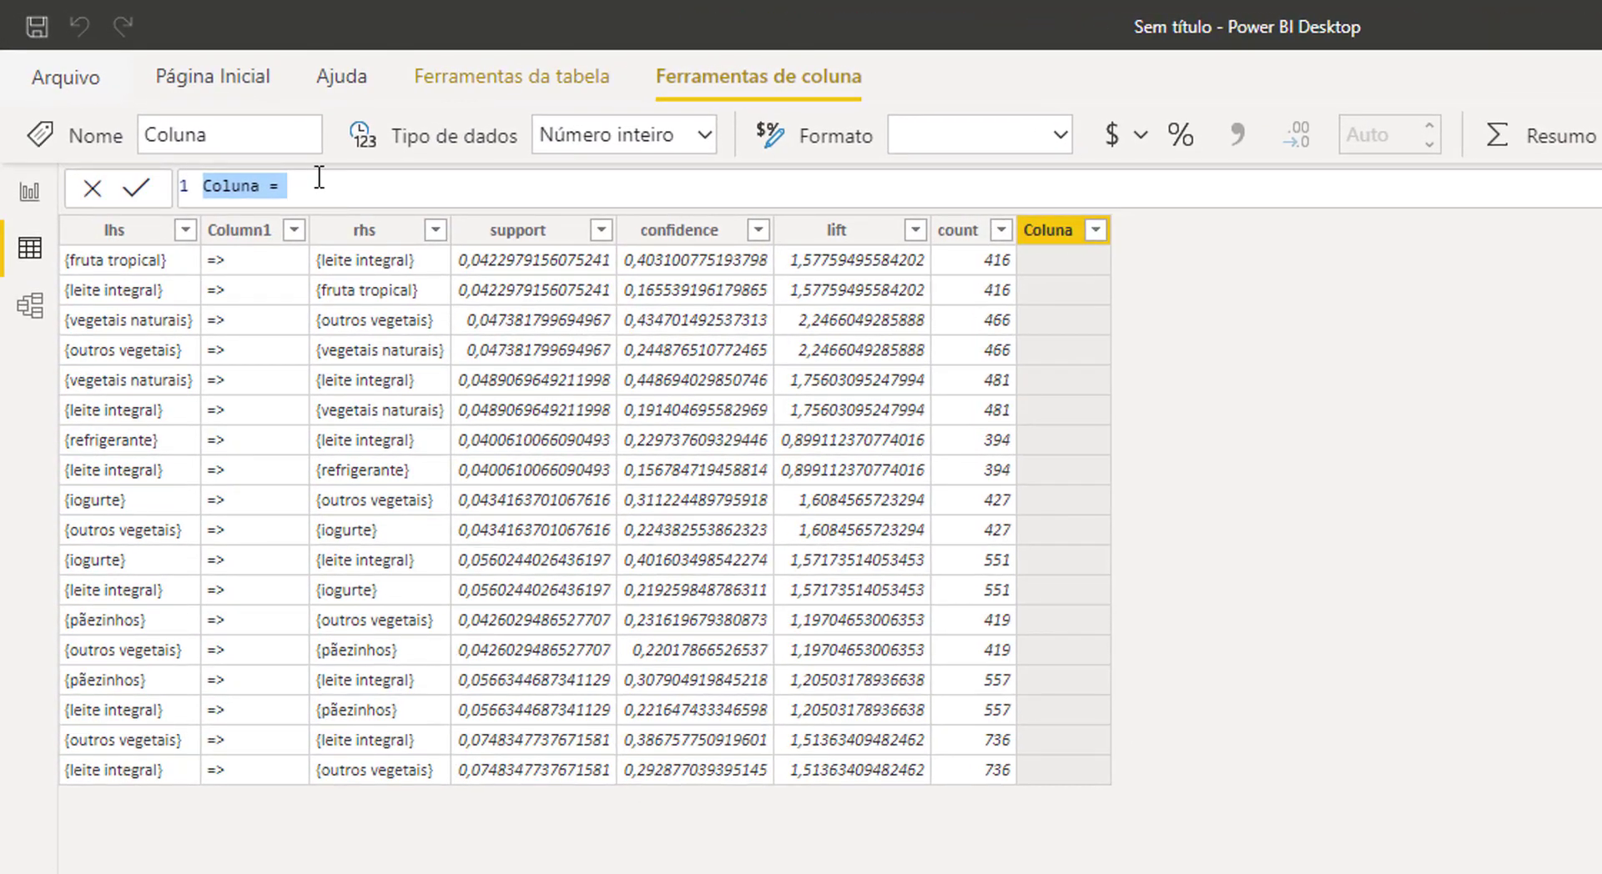
click(319, 178)
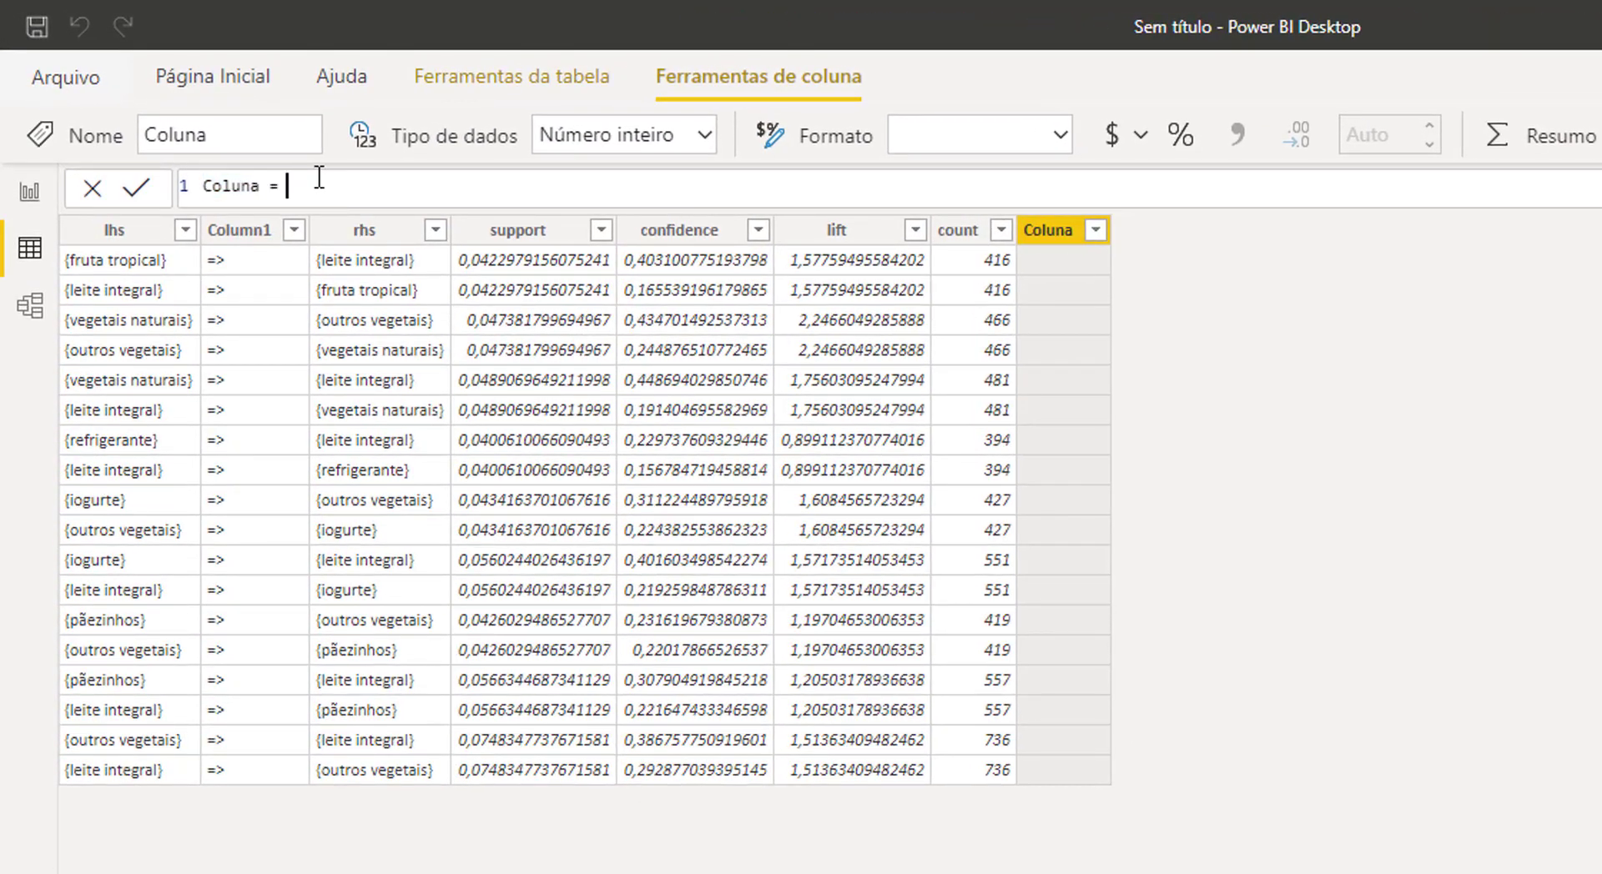
key(Left)
key(Left)
key(Left)
key(BackSpace)
key(BackSpace)
key(BackSpace)
key(BackSpace)
text(LHSRHS)
key(BackSpace)
key(BackSpace)
key(BackSpace)
key(BackSpace)
key(BackSpace)
key(BackSpace)
text(1)
text(hs)
text(r)
text(hs)
key(Right)
key(Right)
Step: Reference regras[lhs] as the first part of the lhsrhs column formula
text(regra)
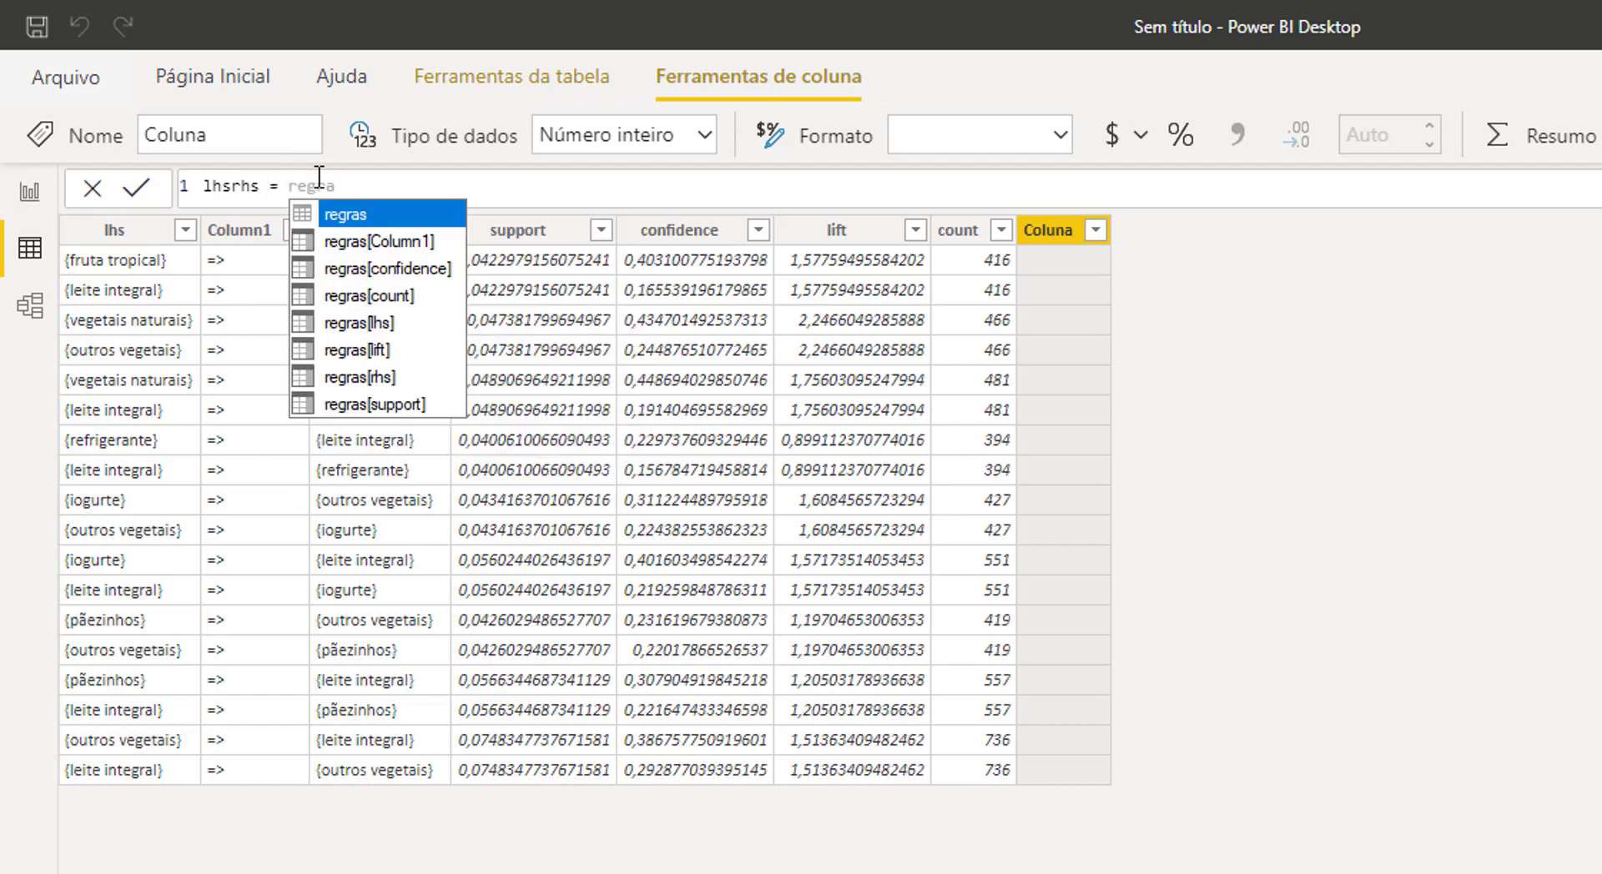
key(Down)
key(Down)
key(Down)
key(Down)
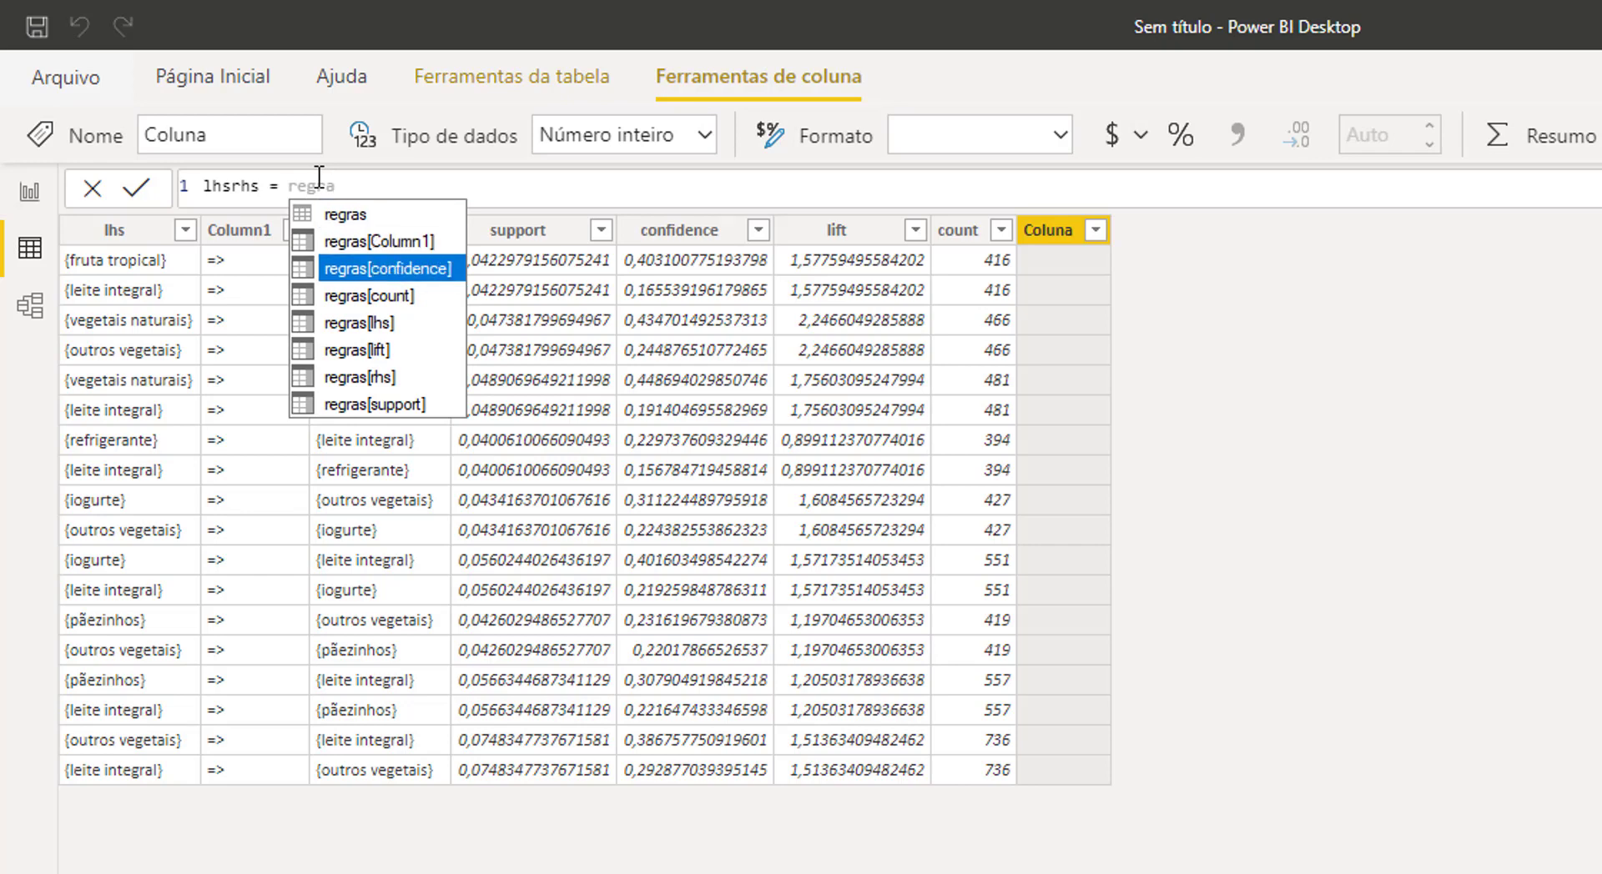
key(Tab)
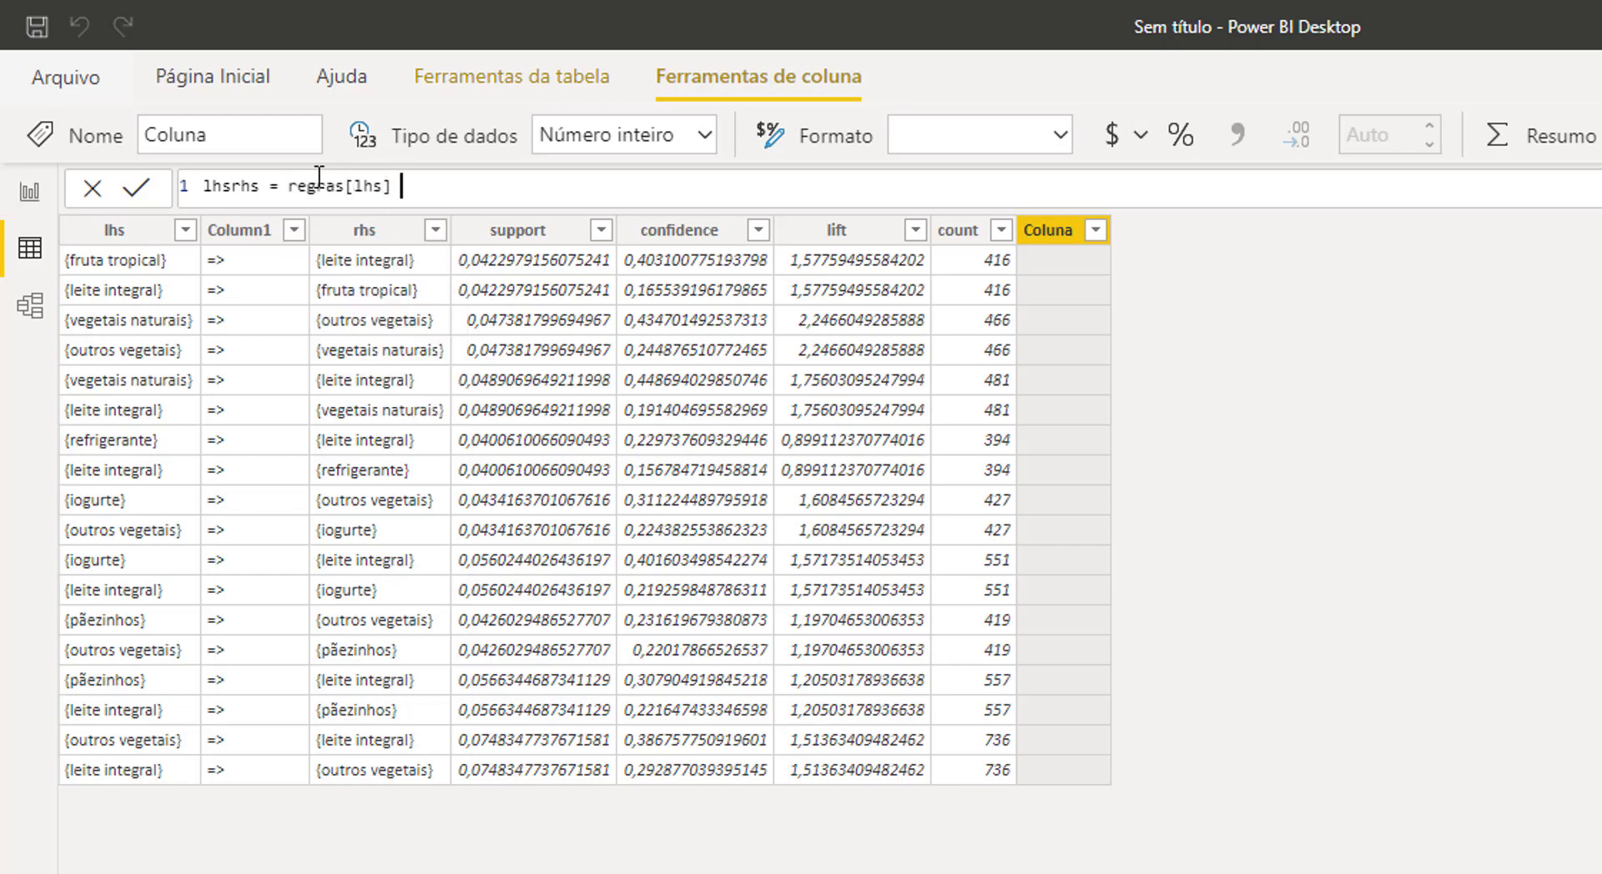
Step: Append & regras[rhs] to the lhsrhs formula, commit it and select the resulting column
text(& reg)
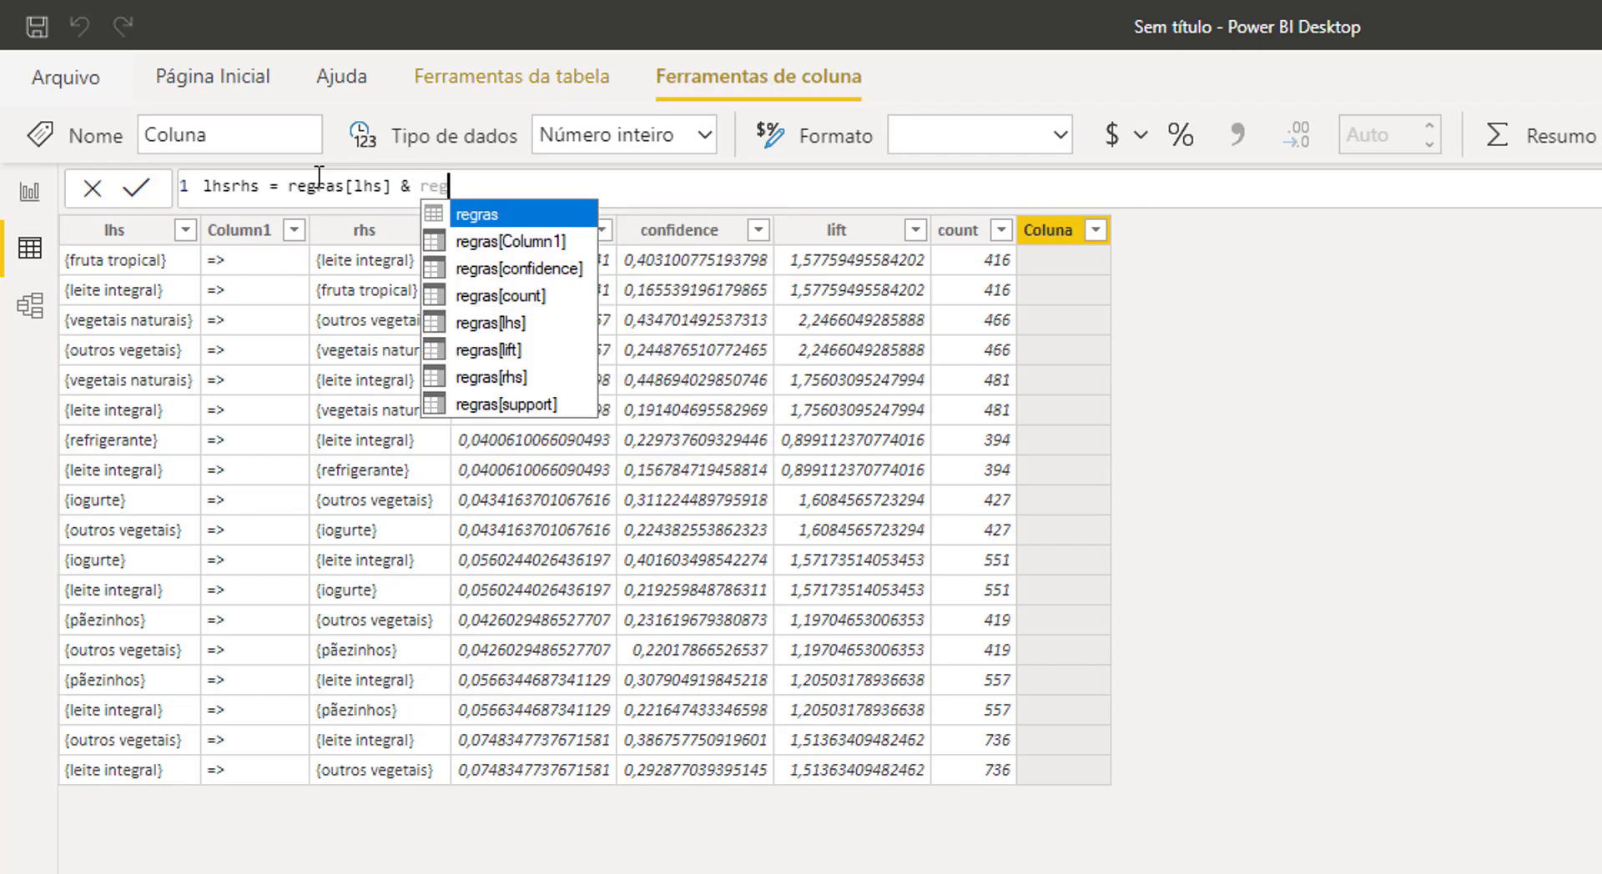
key(Down)
key(Down)
key(Down)
key(Down)
key(Down)
key(Down)
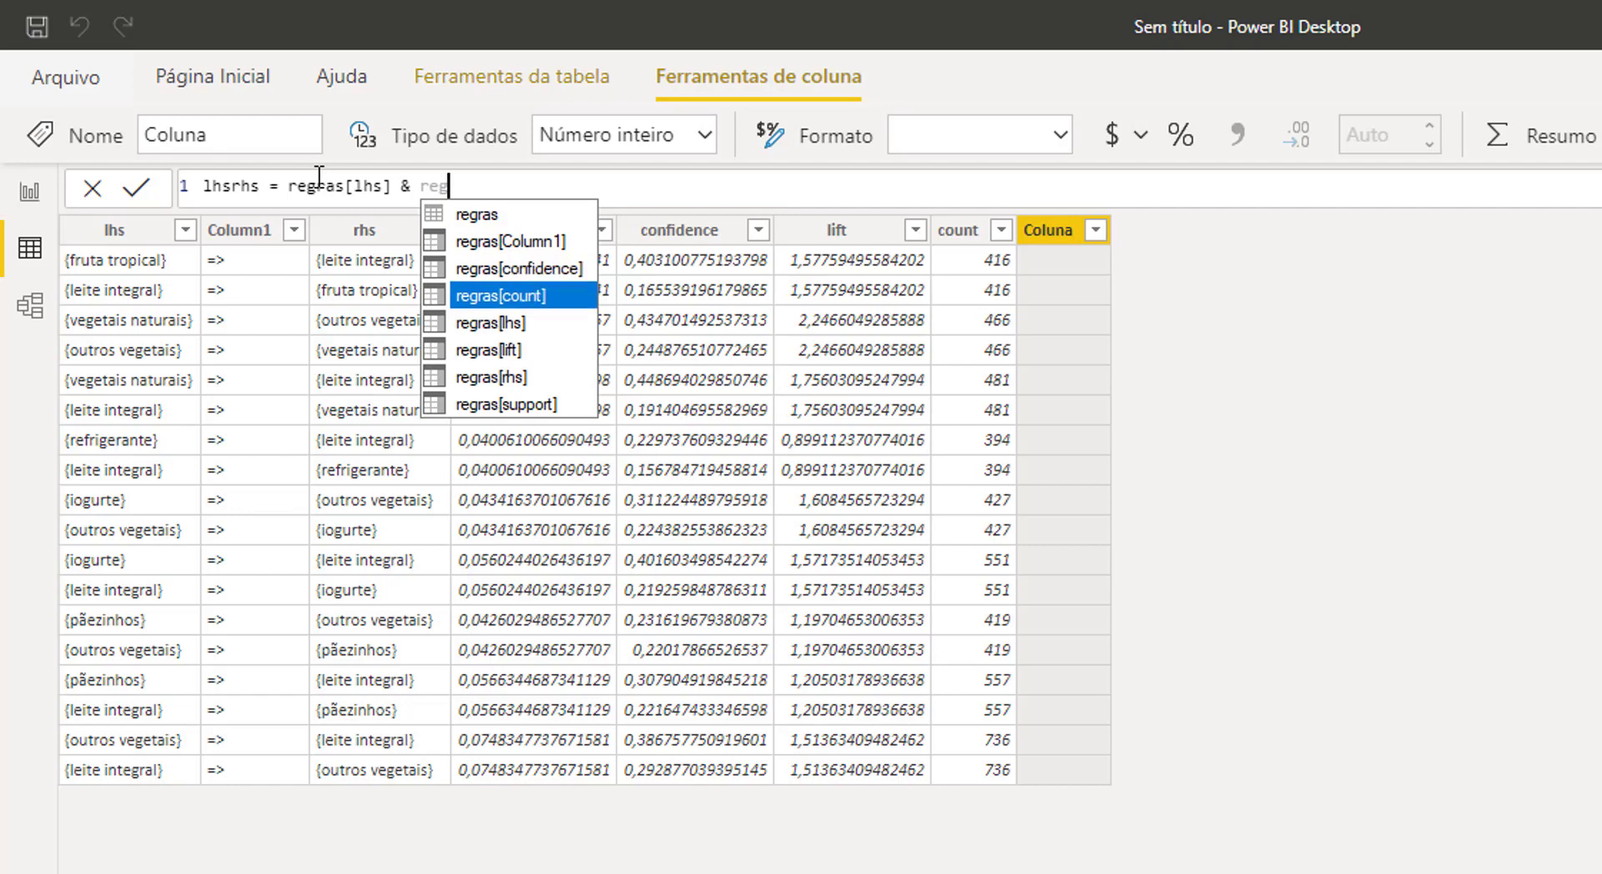
key(Tab)
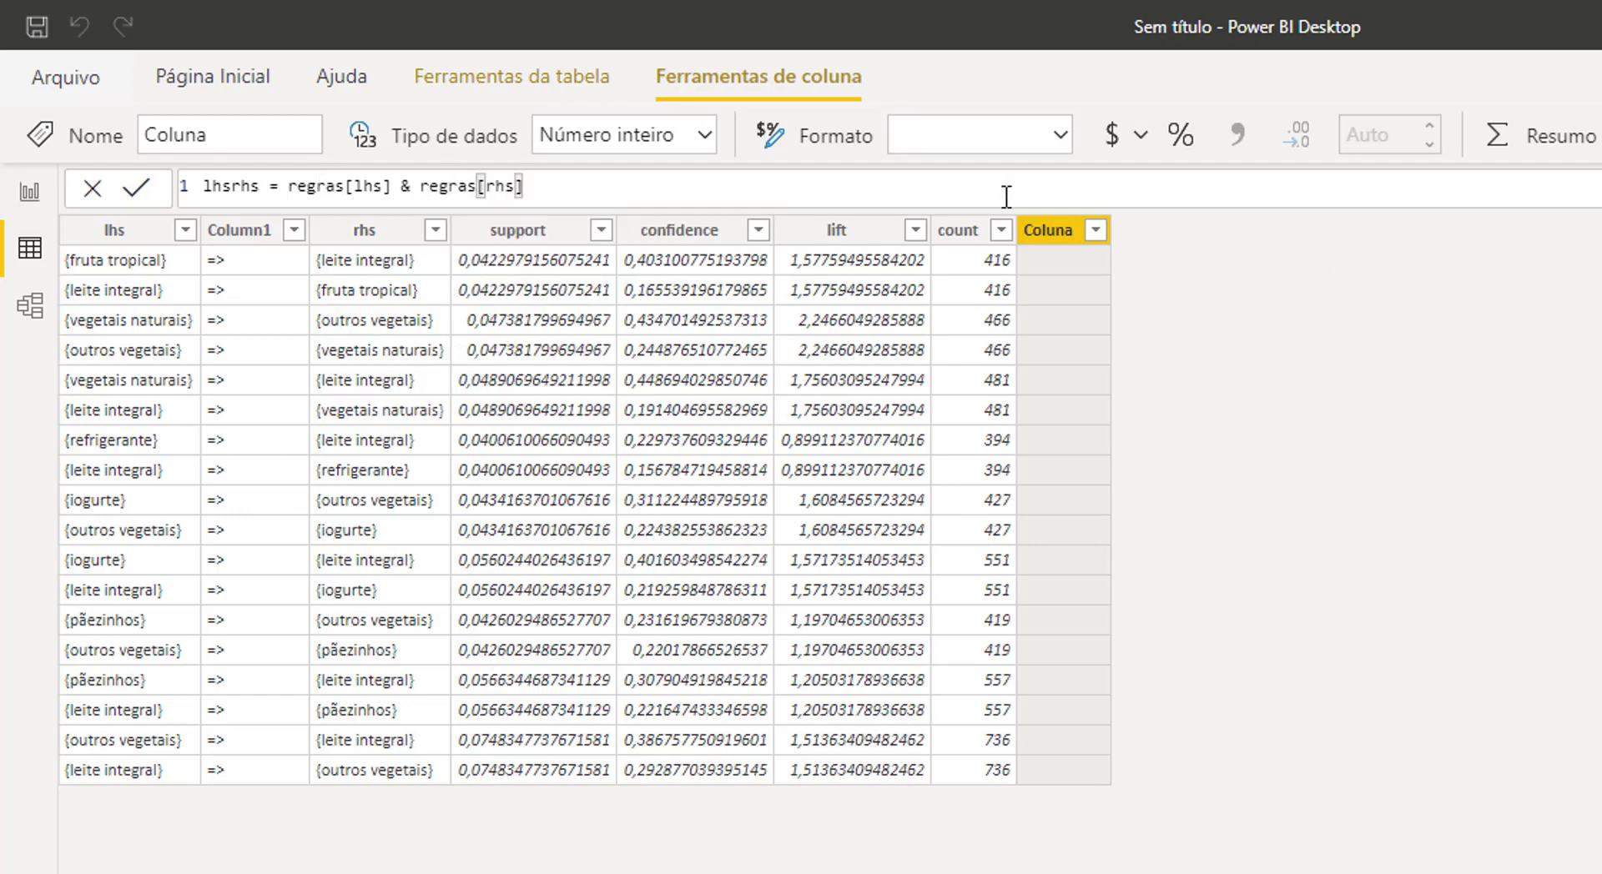
key(Return)
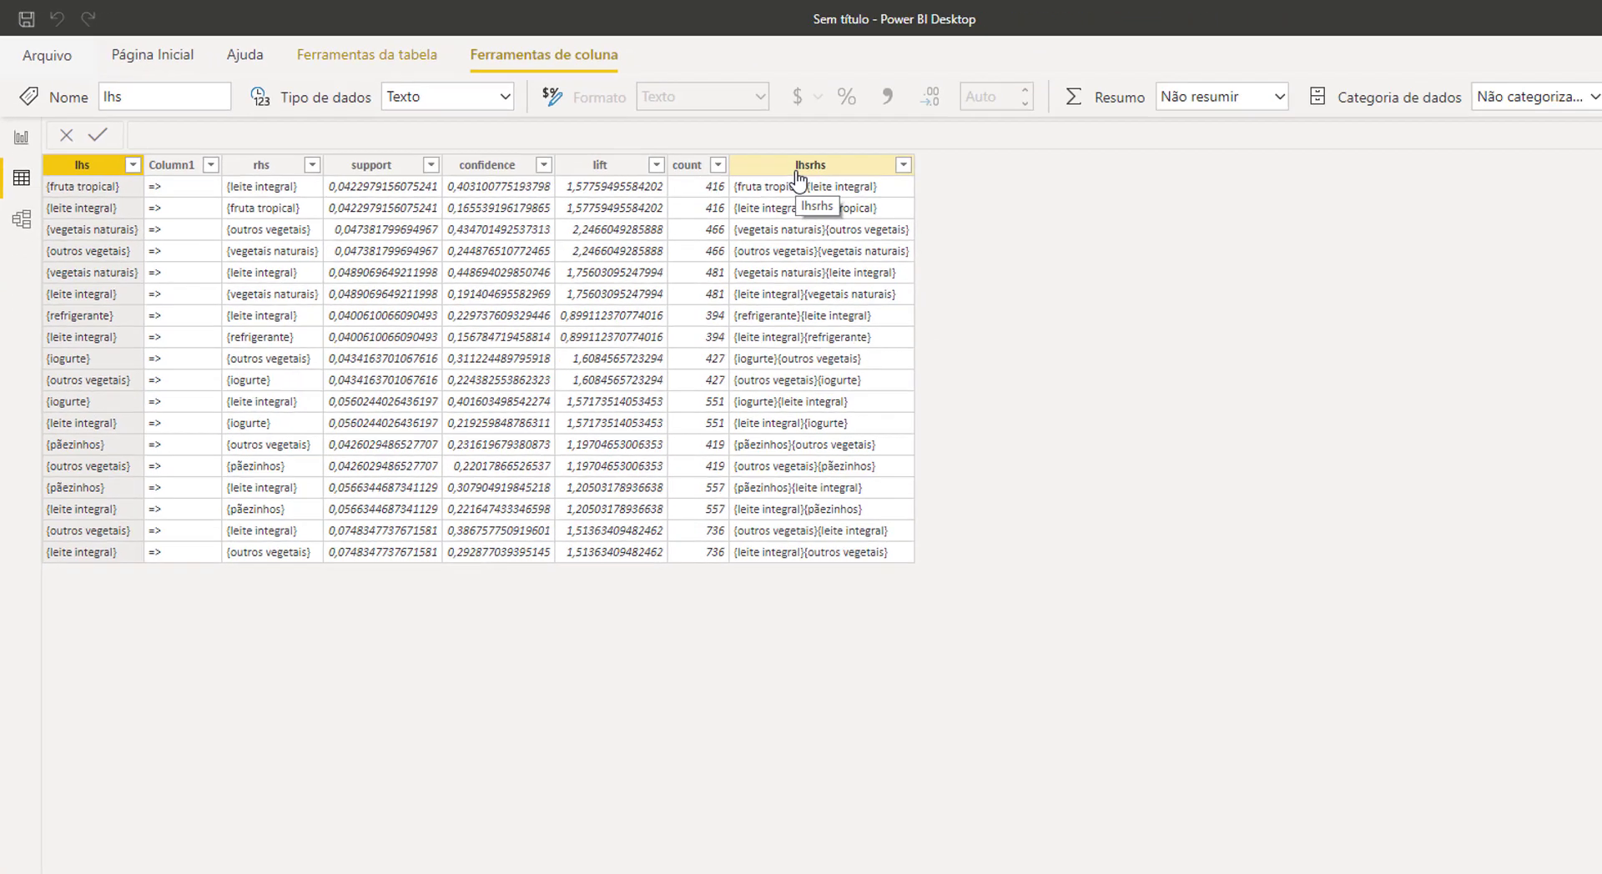
click(805, 173)
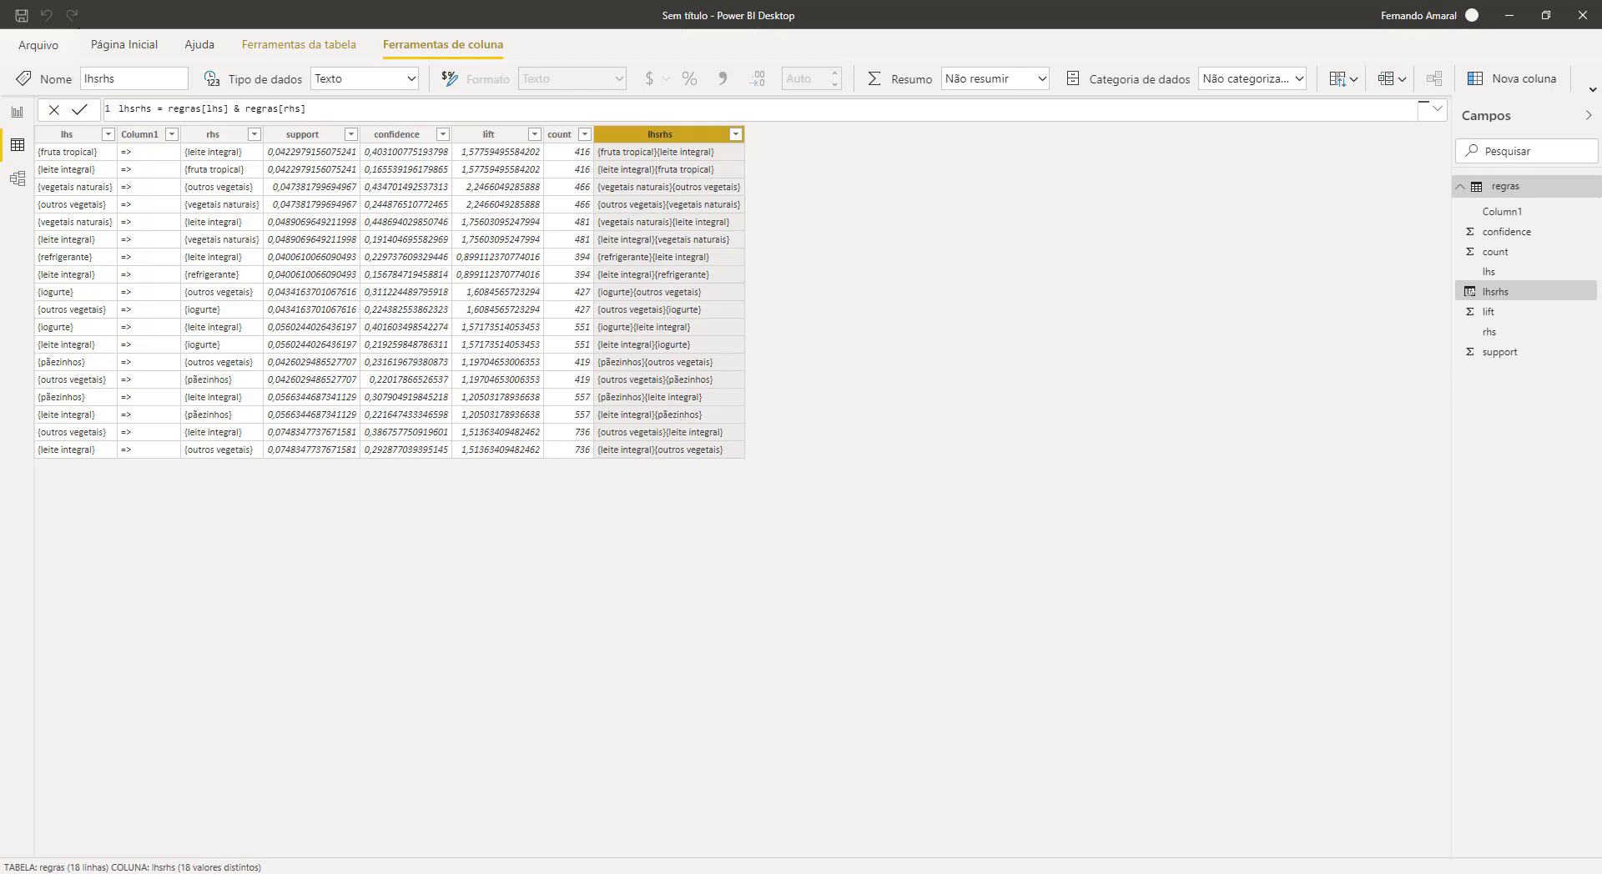
Step: Switch to the report view, find "wordcloud" in the AppSource marketplace and import the Word Cloud visual
click(18, 111)
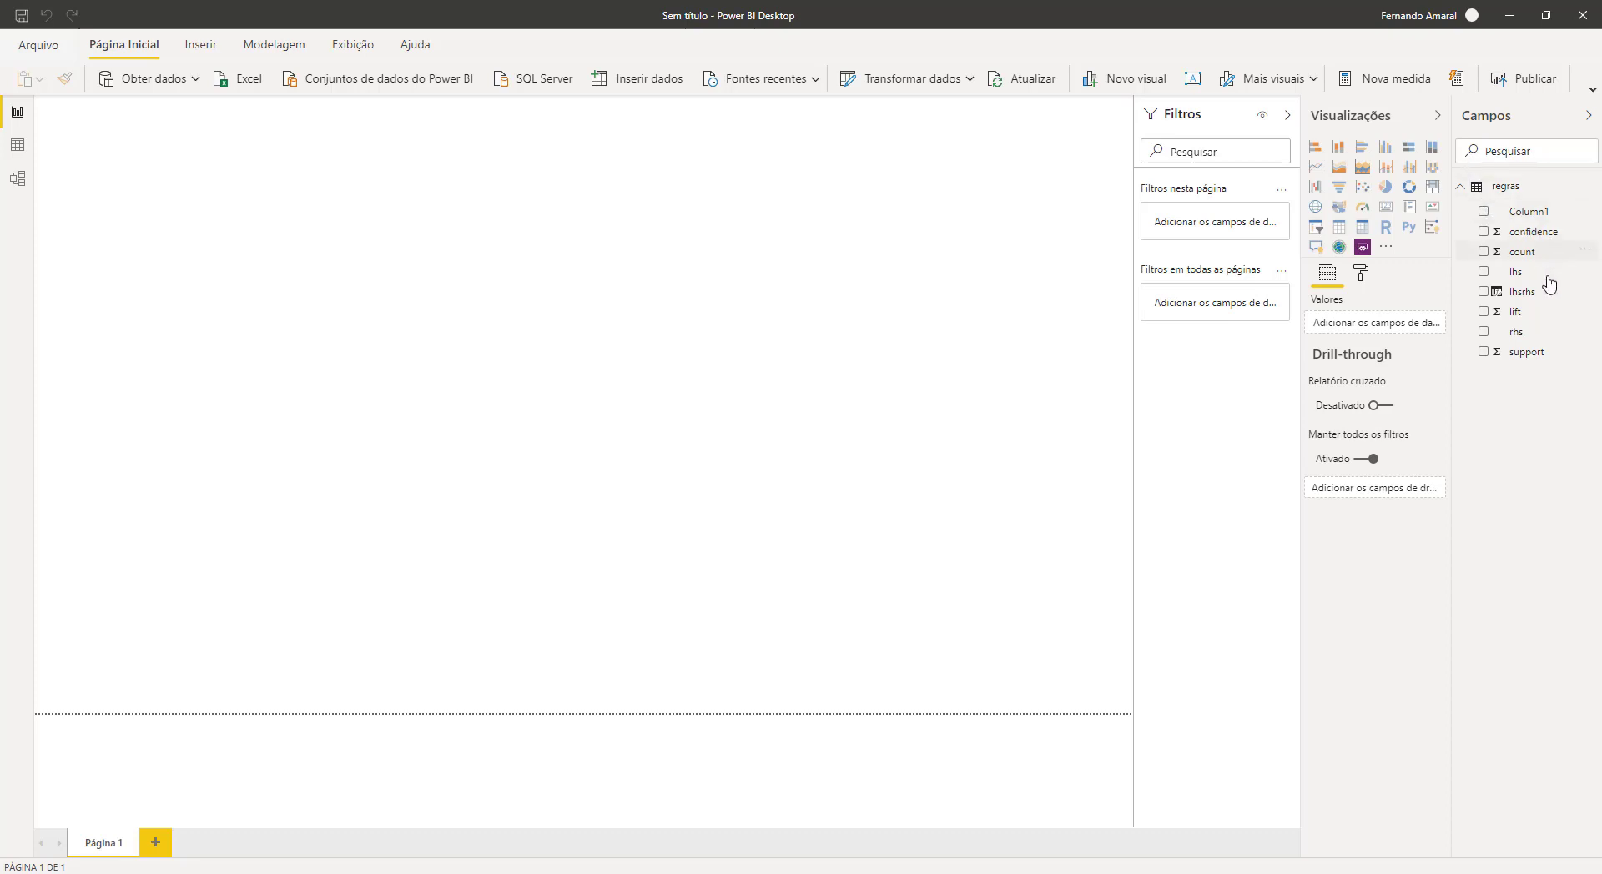
click(1385, 246)
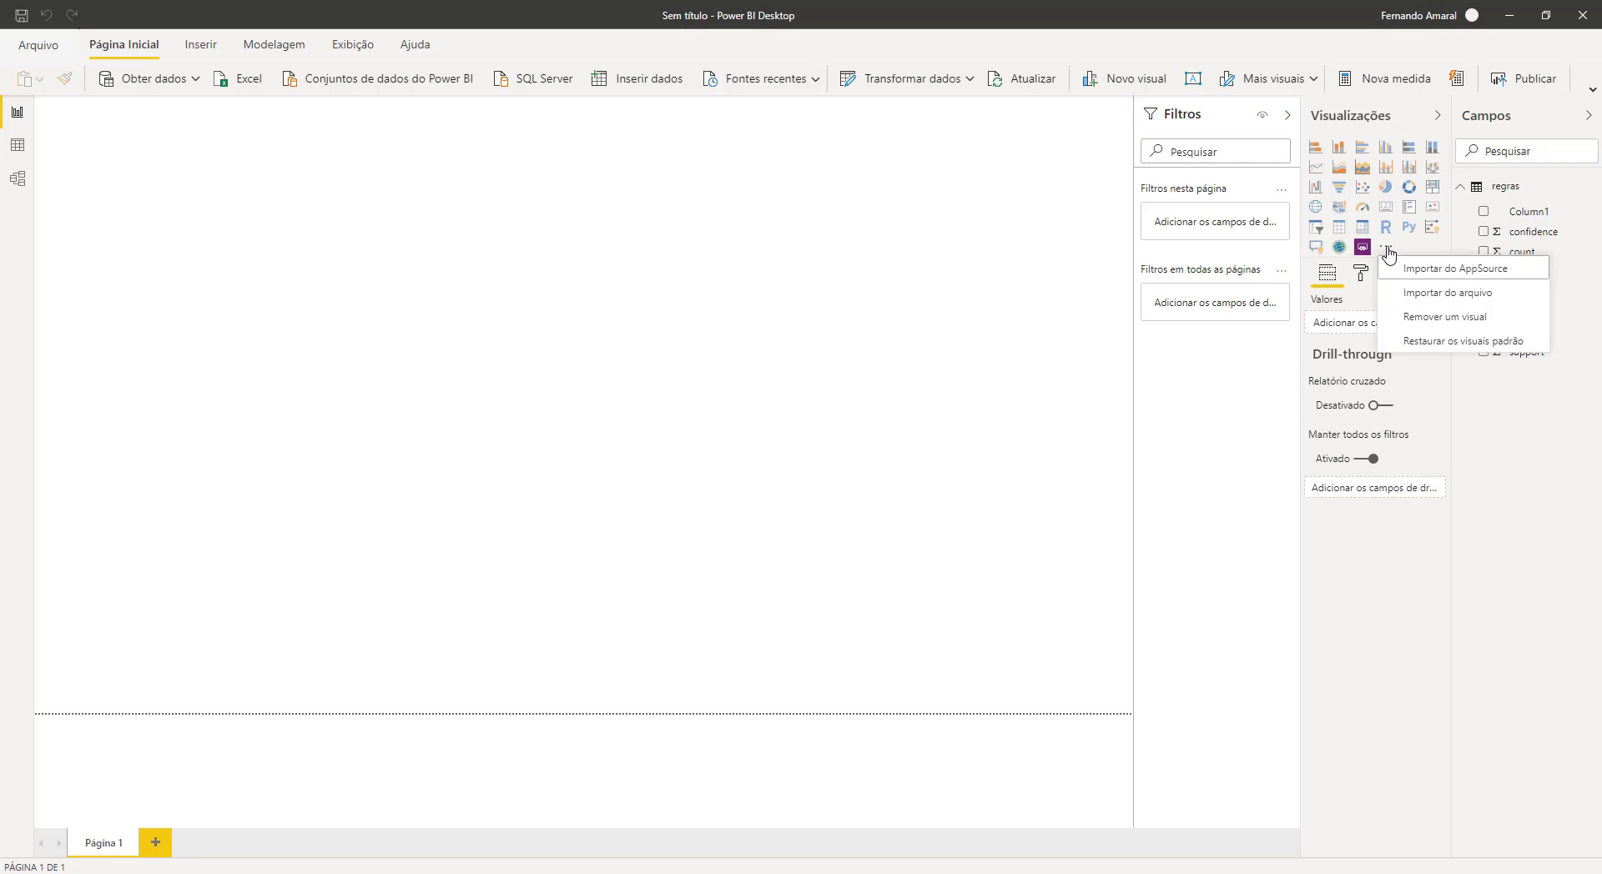
click(1438, 269)
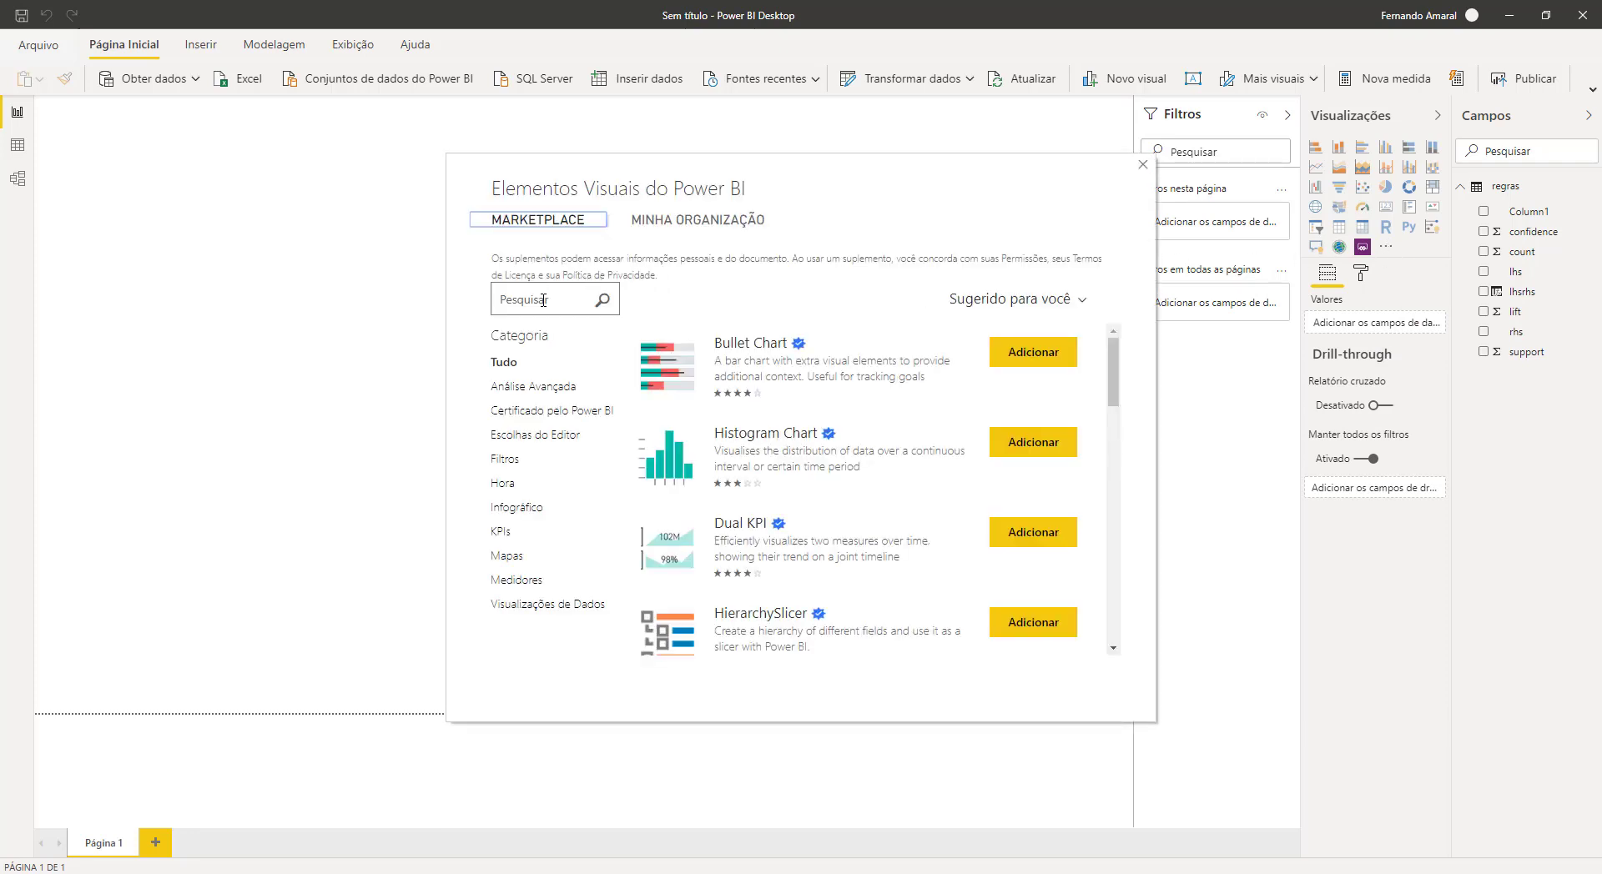
click(553, 306)
text(wordcloud)
click(606, 303)
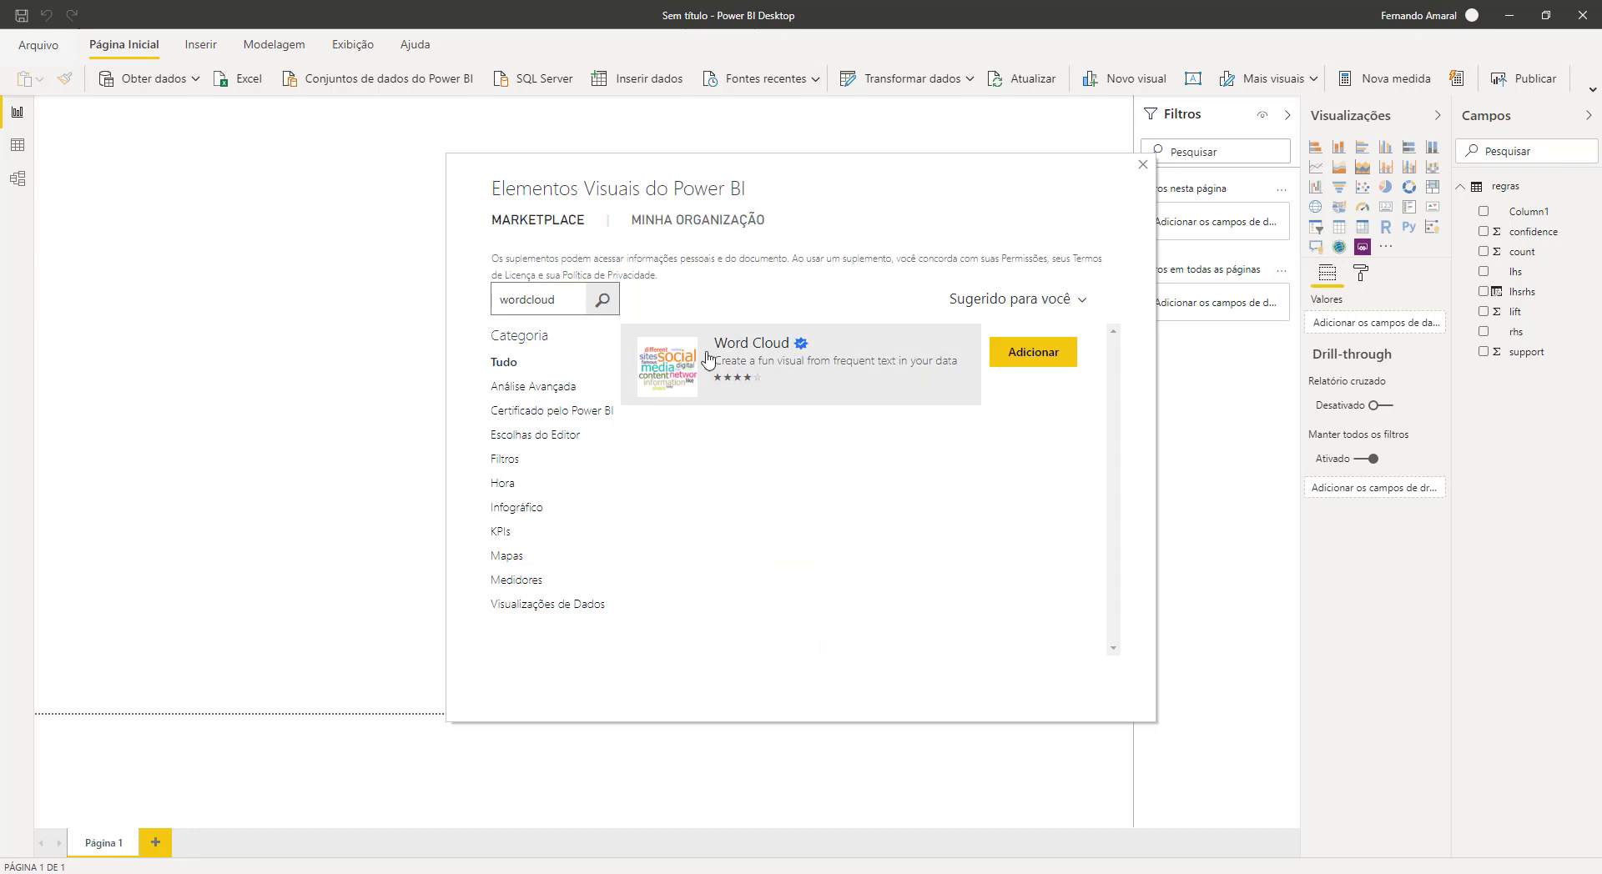
click(1034, 360)
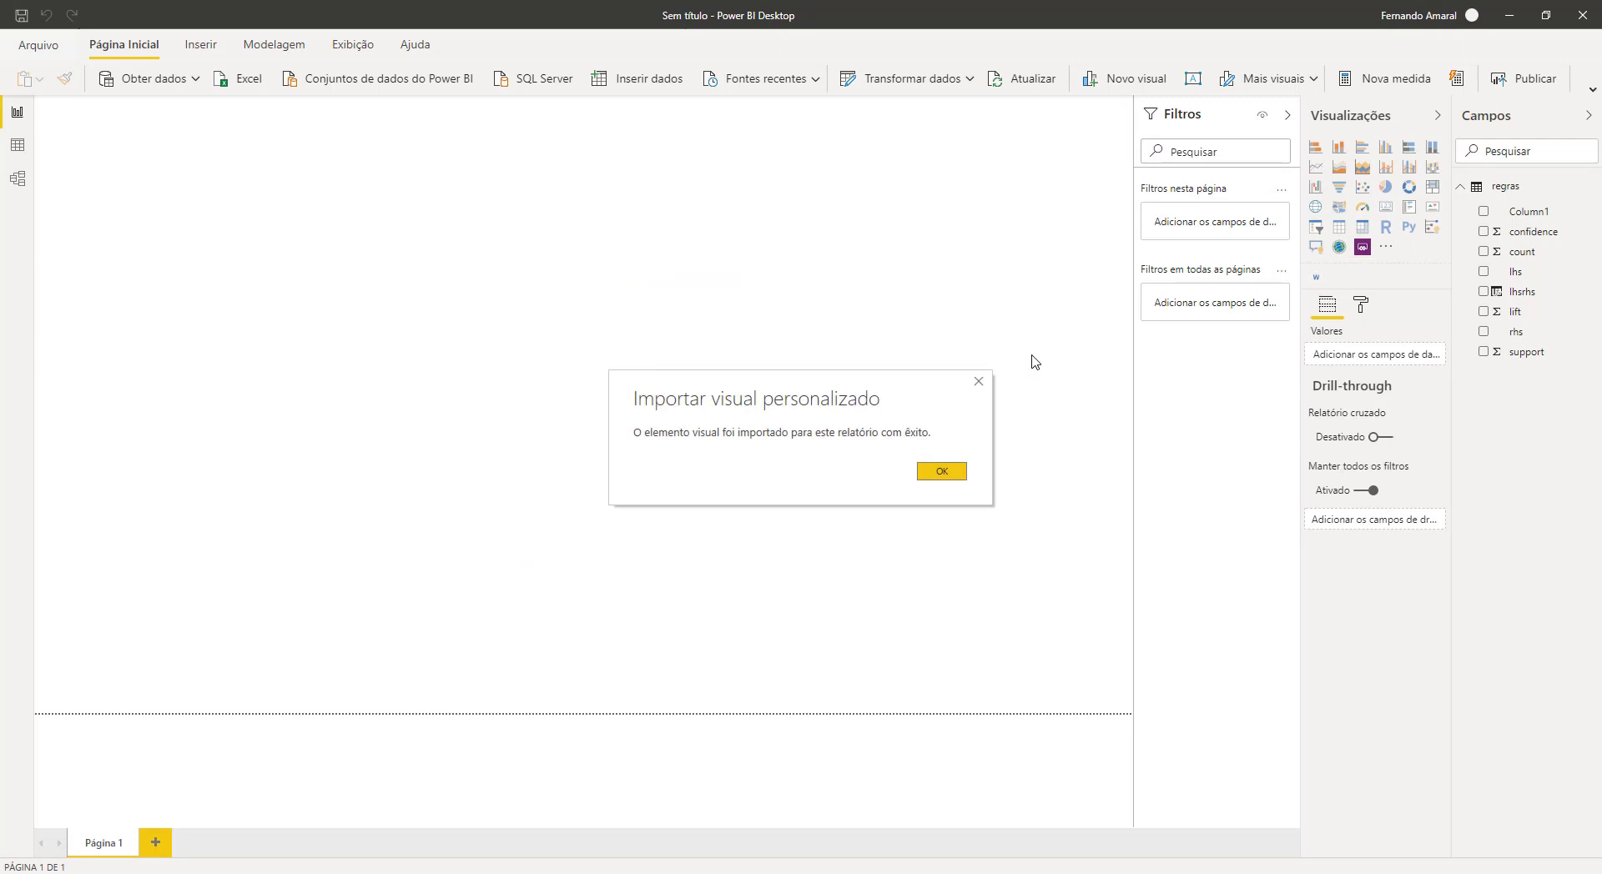
click(948, 472)
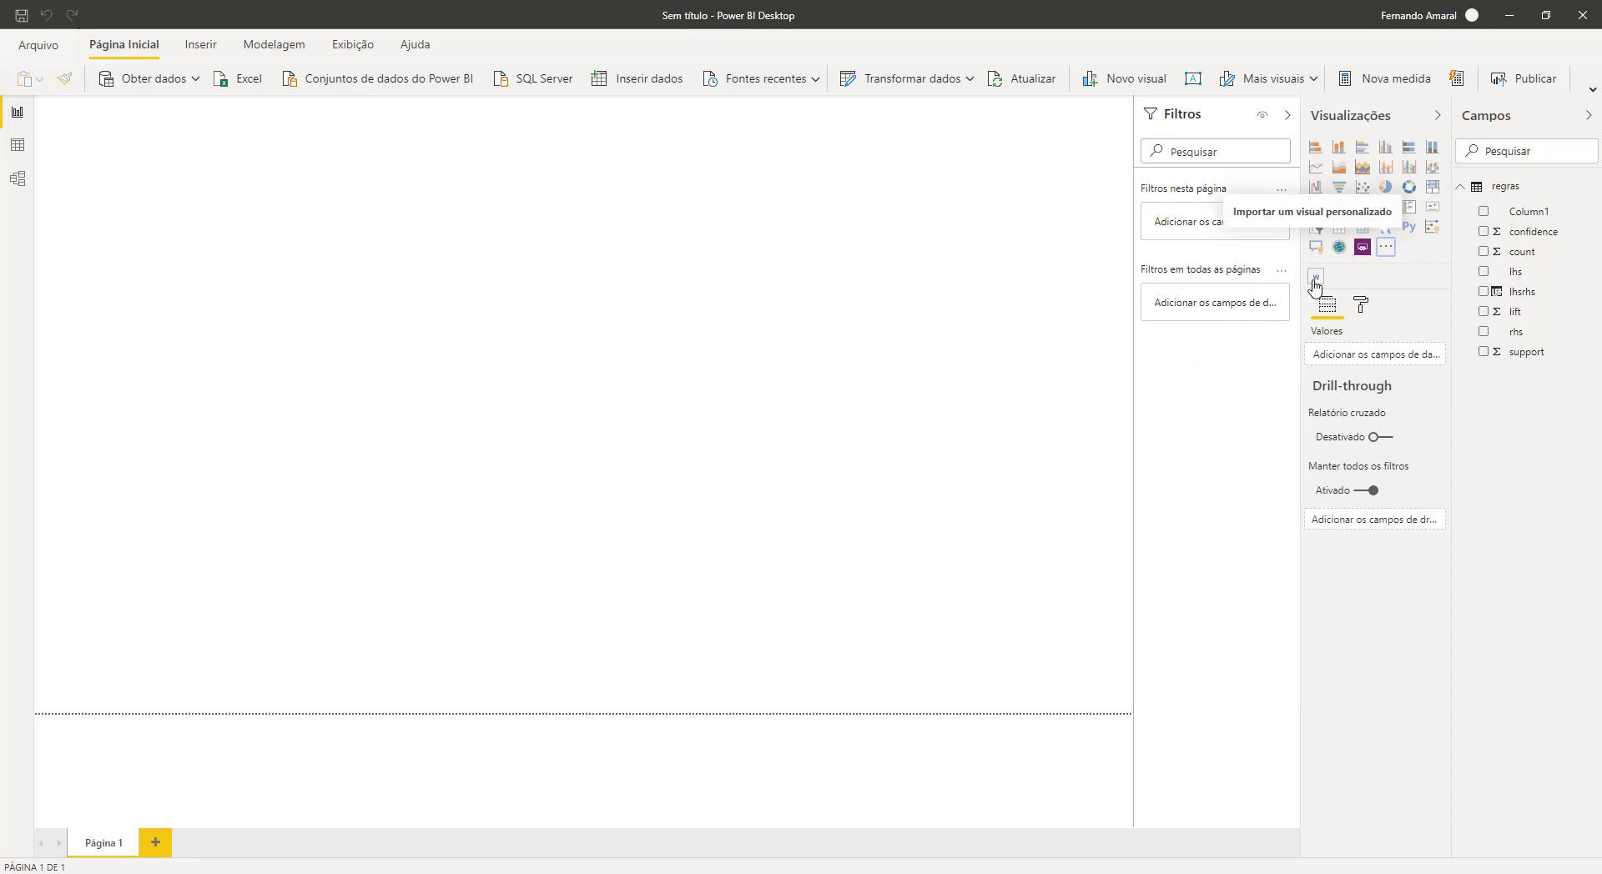
Step: Search the AppSource marketplace for "graph" and import the Force-Directed Graph visual
click(1385, 248)
click(1439, 269)
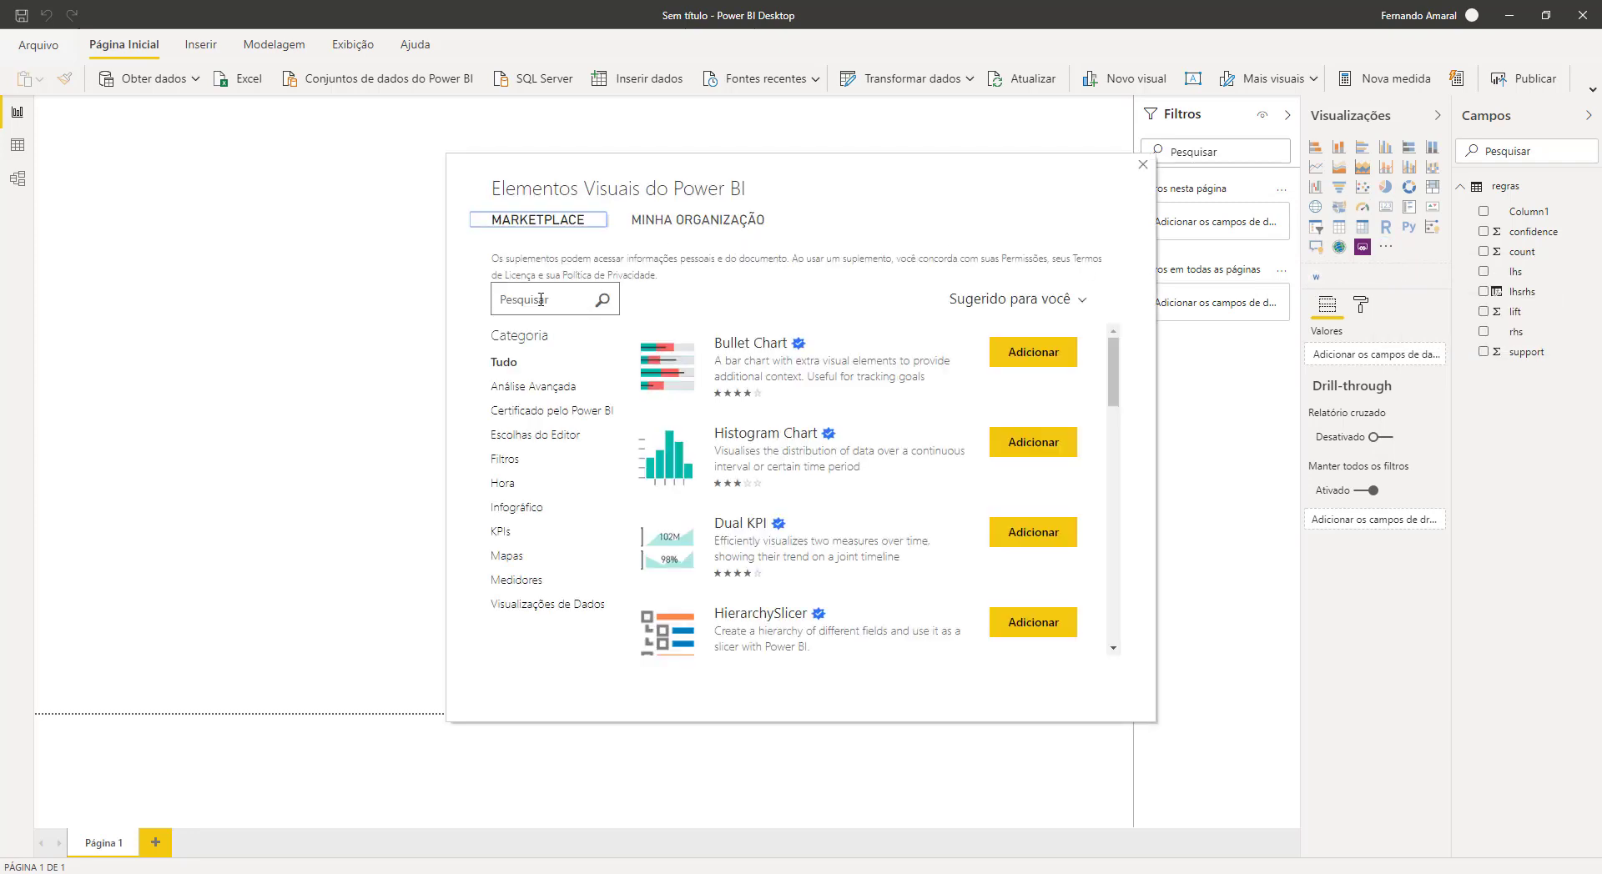
click(543, 301)
text(graph)
click(600, 302)
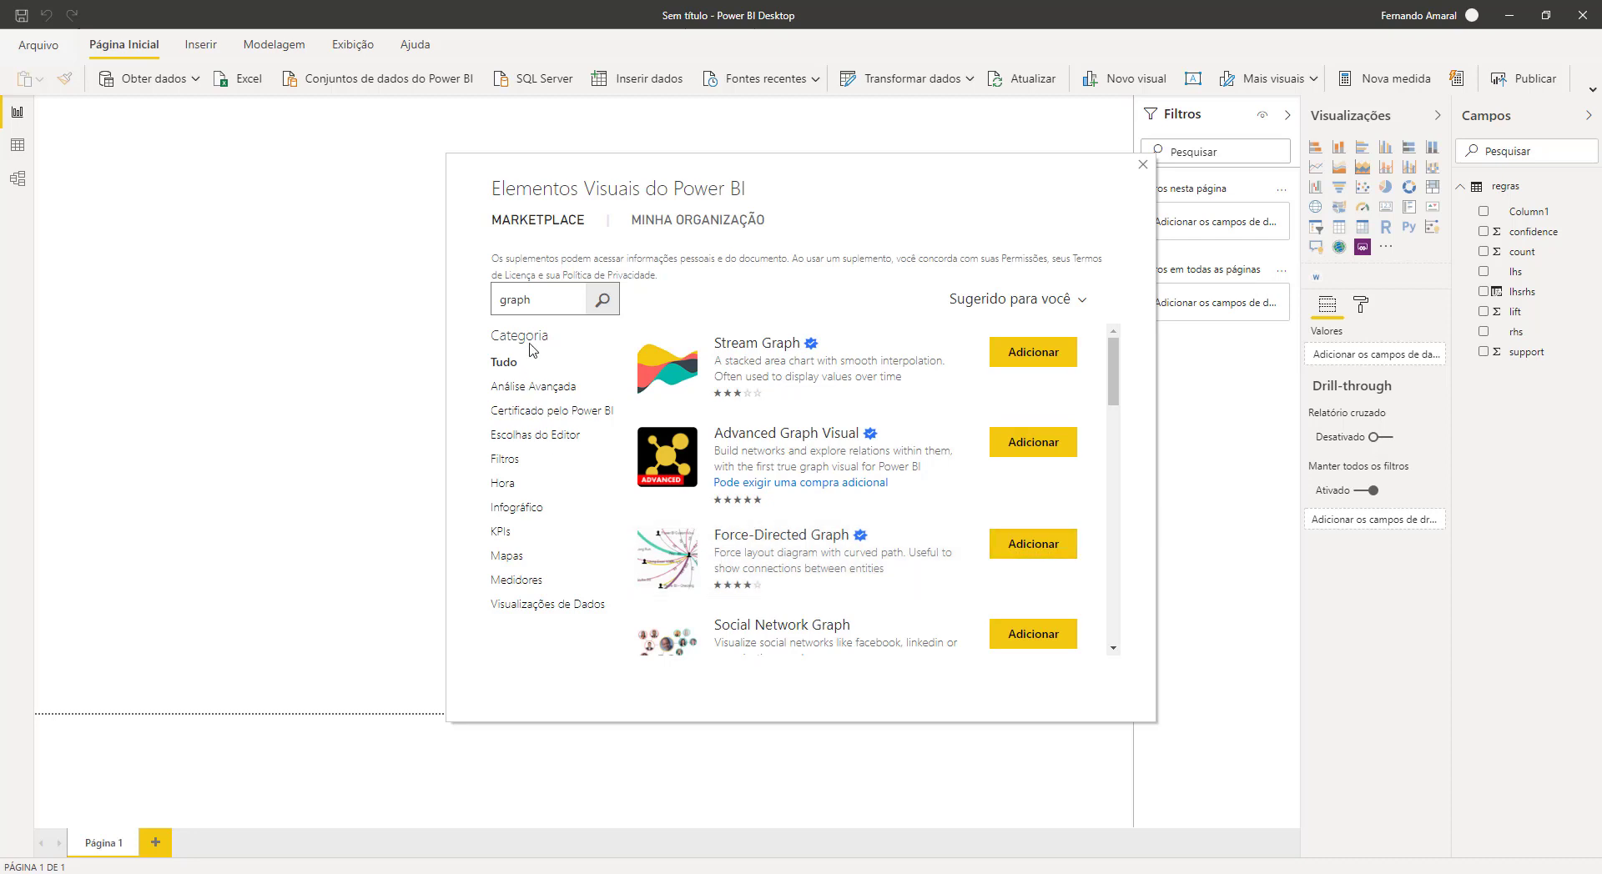
click(1034, 546)
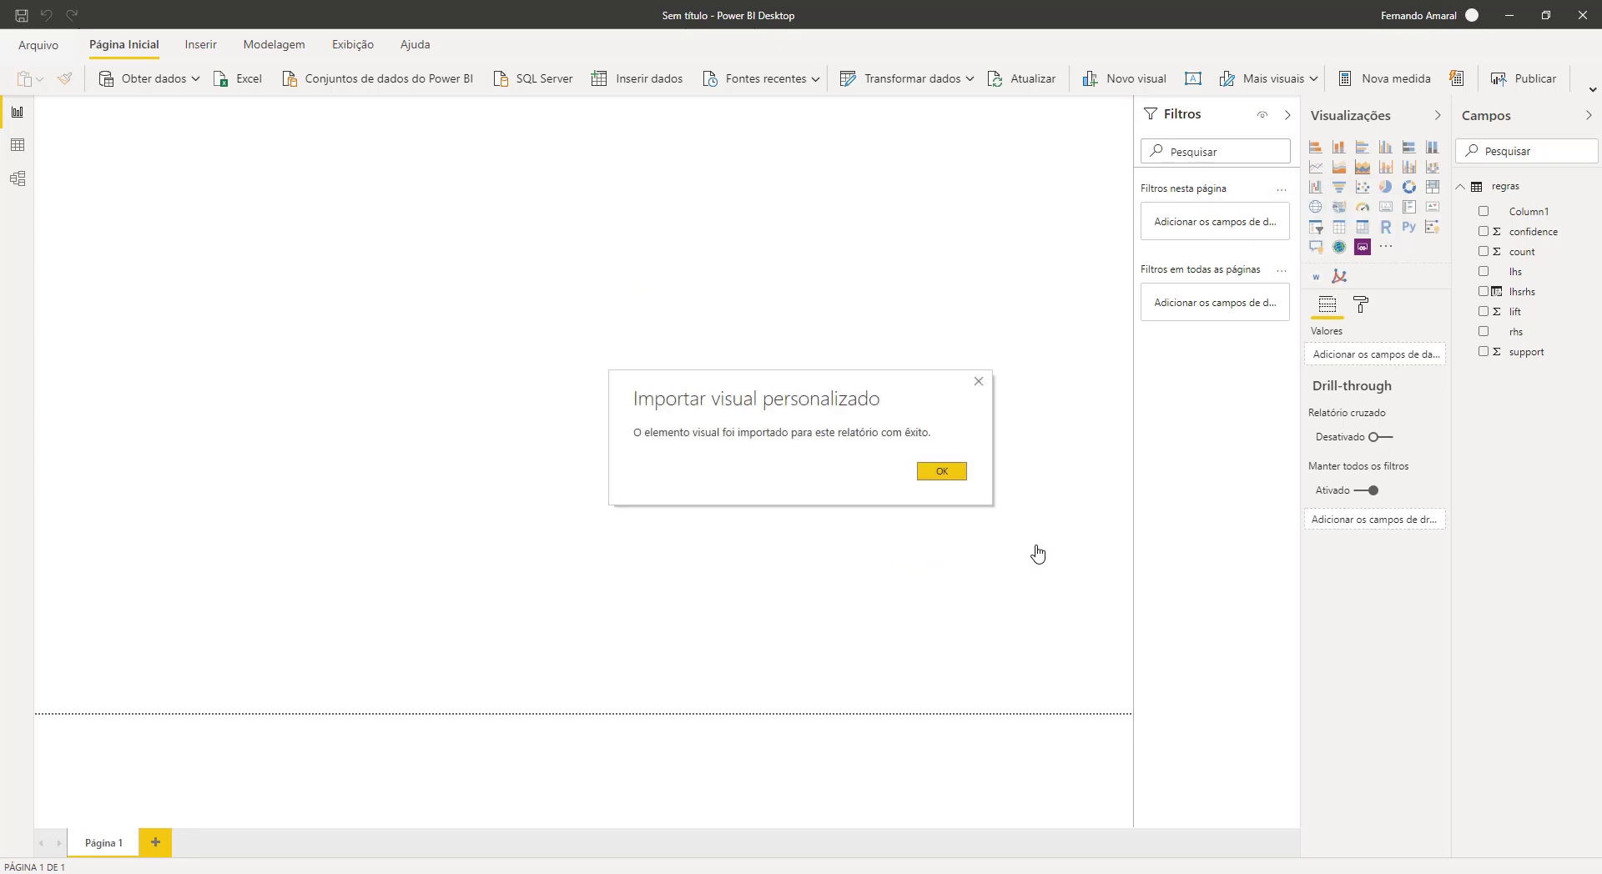
click(944, 472)
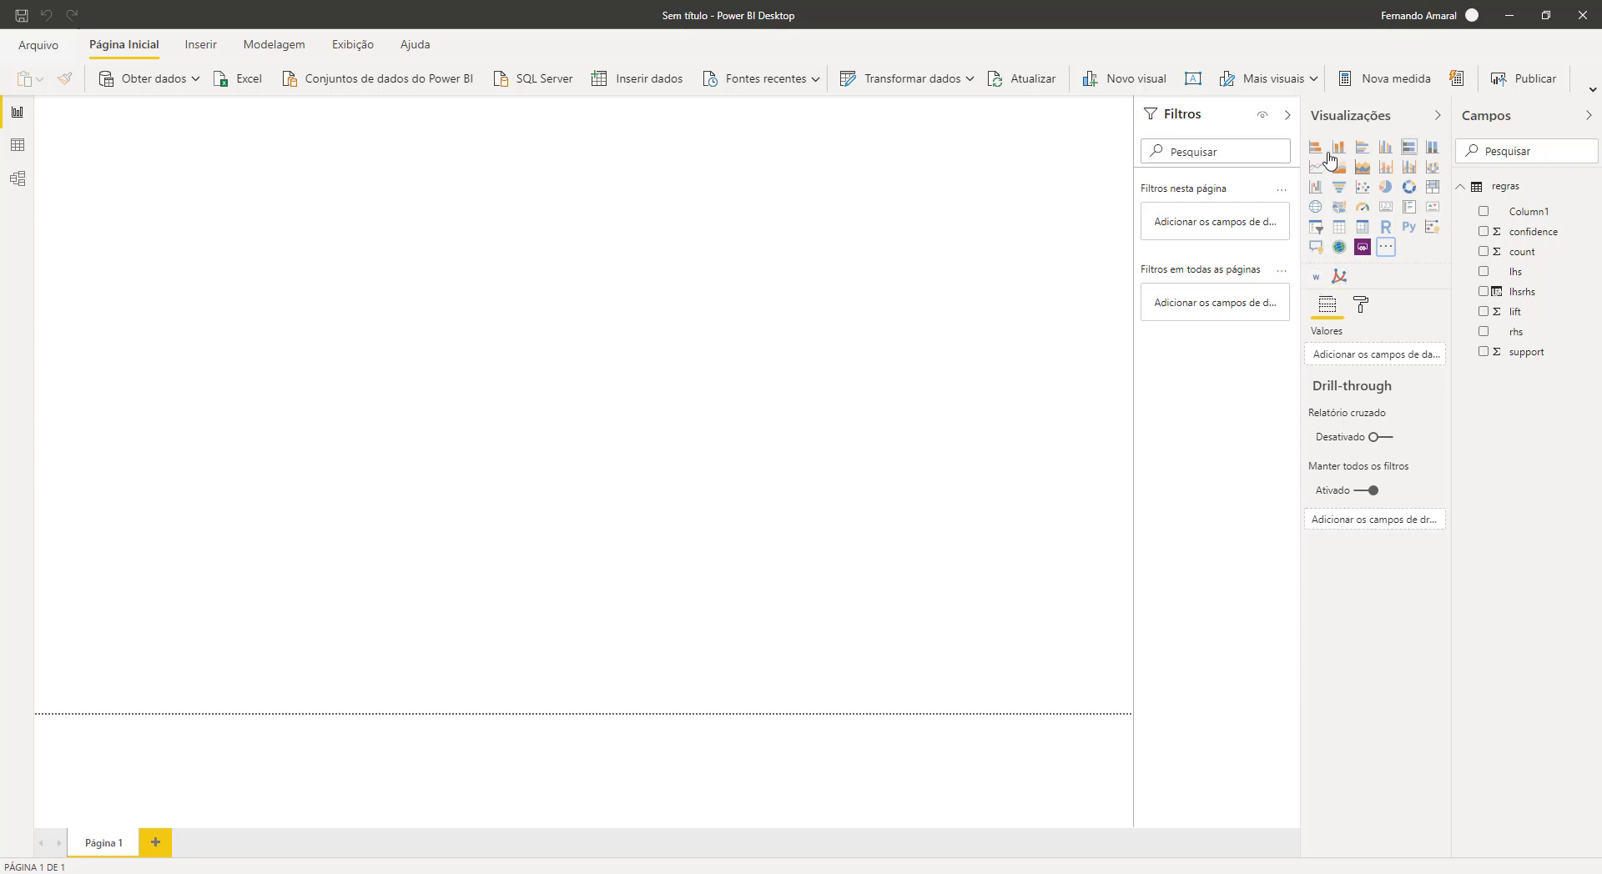
Step: Add an enlarged Word Cloud to the page with lhsrhs as its category and count as its values
click(1317, 279)
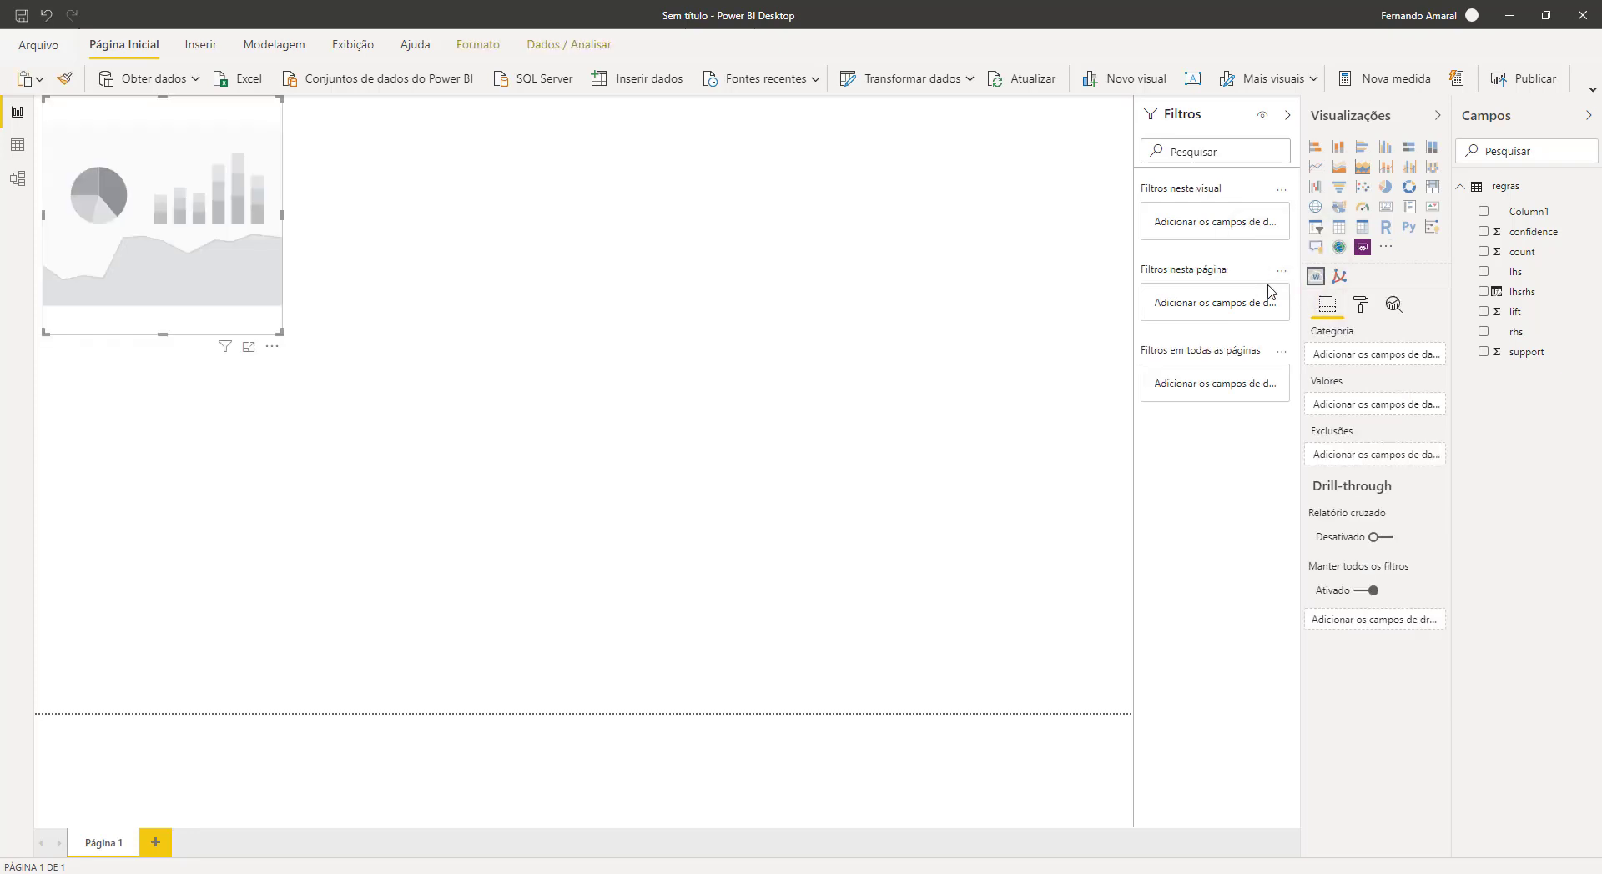
drag(275, 335, 477, 415)
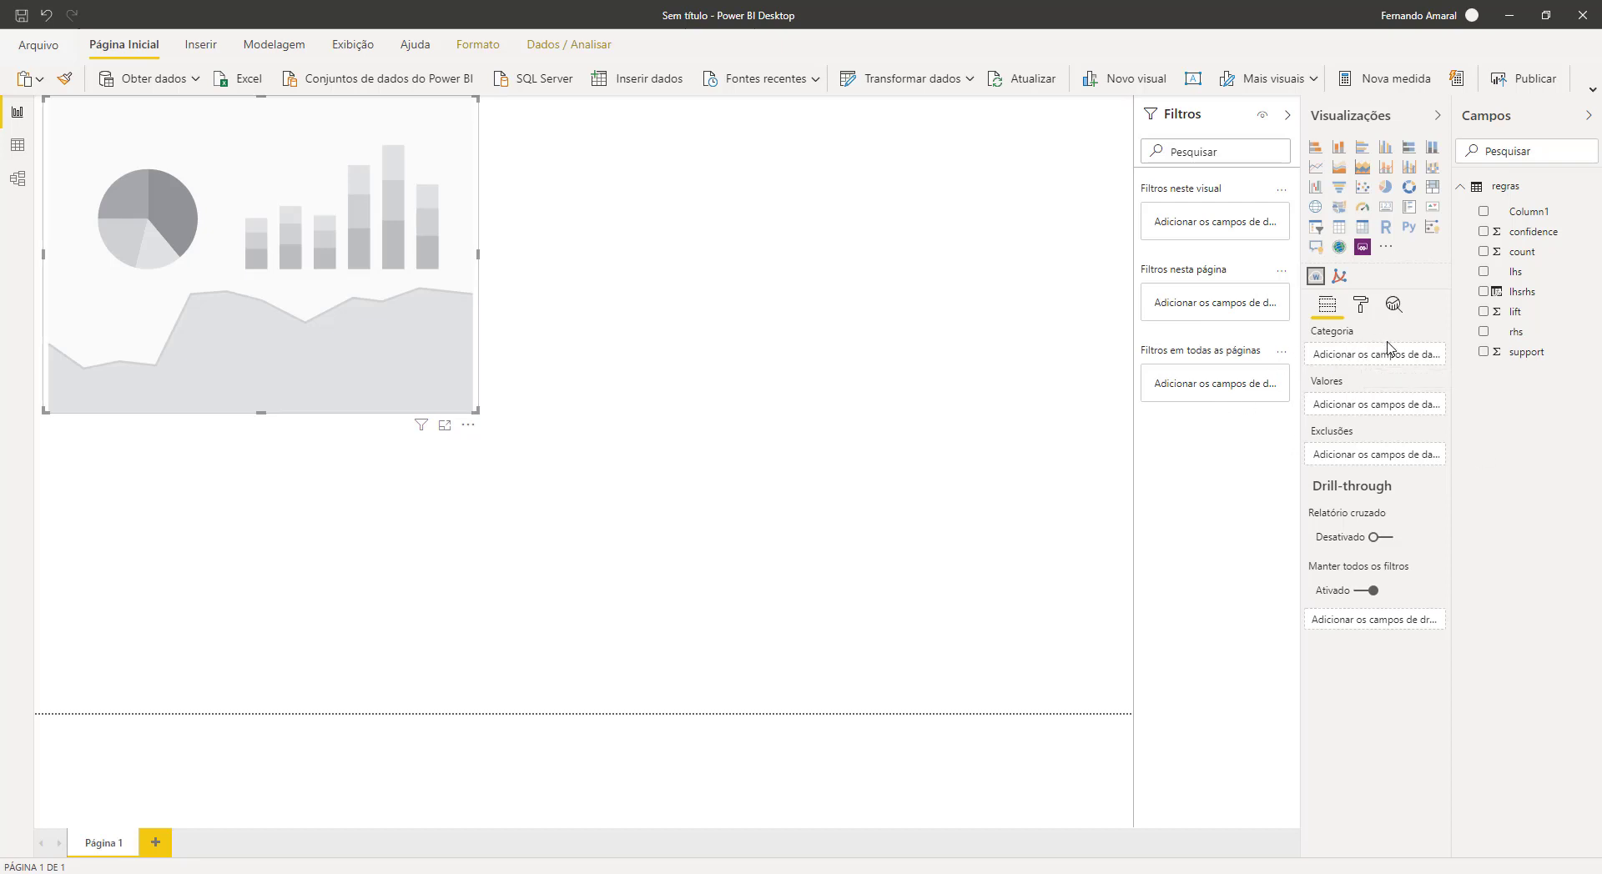
click(1486, 292)
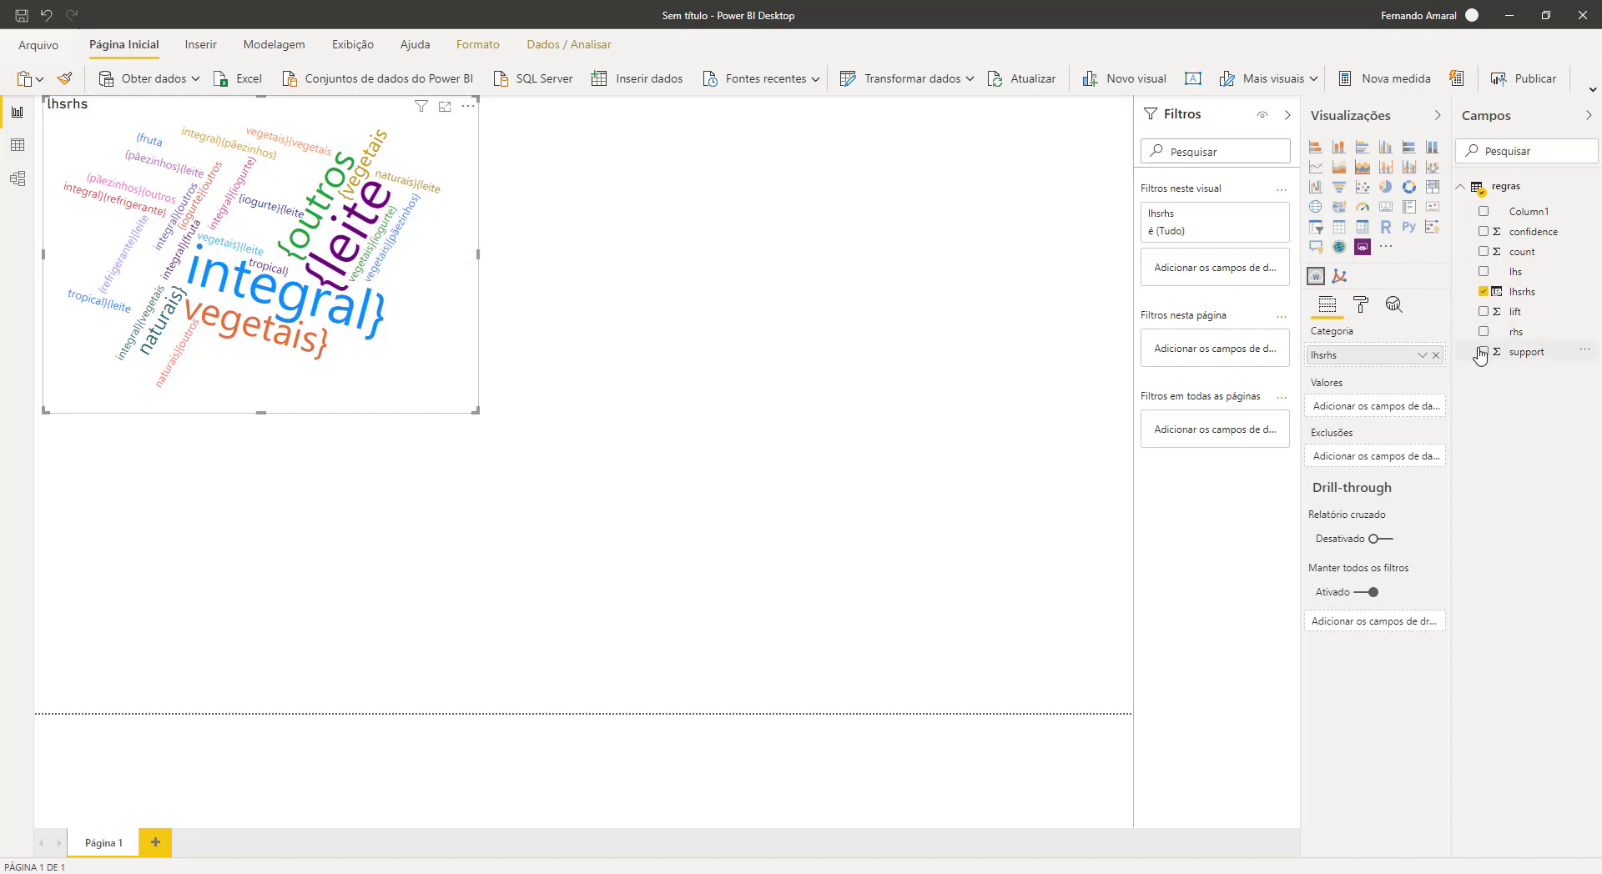
click(1484, 252)
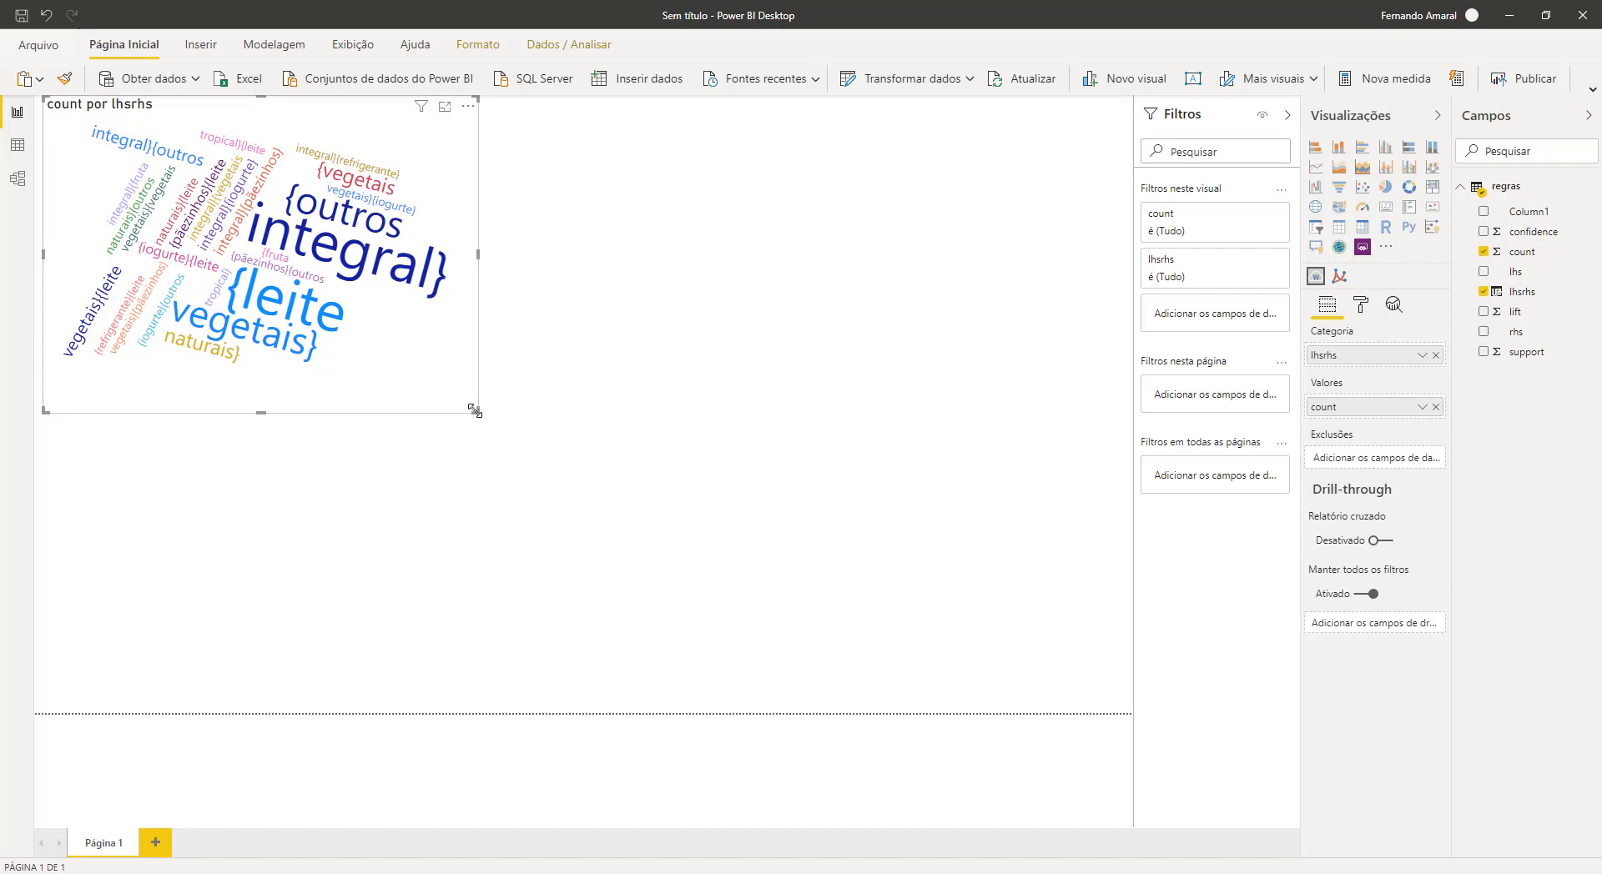
drag(476, 411, 500, 433)
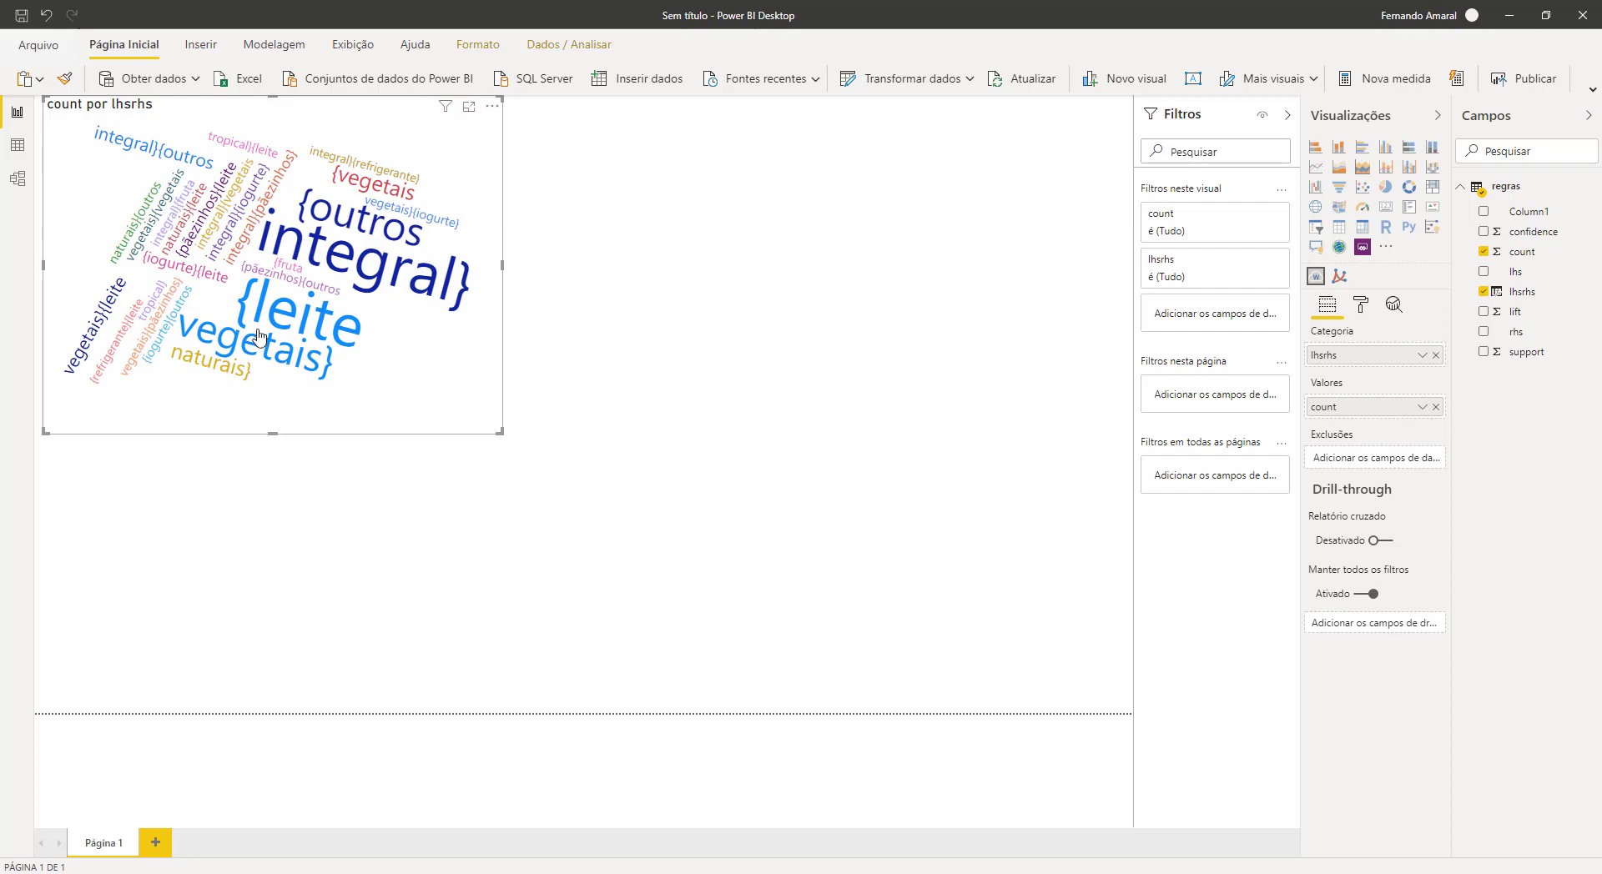
mouse_move(333, 186)
mouse_move(296, 338)
mouse_move(364, 228)
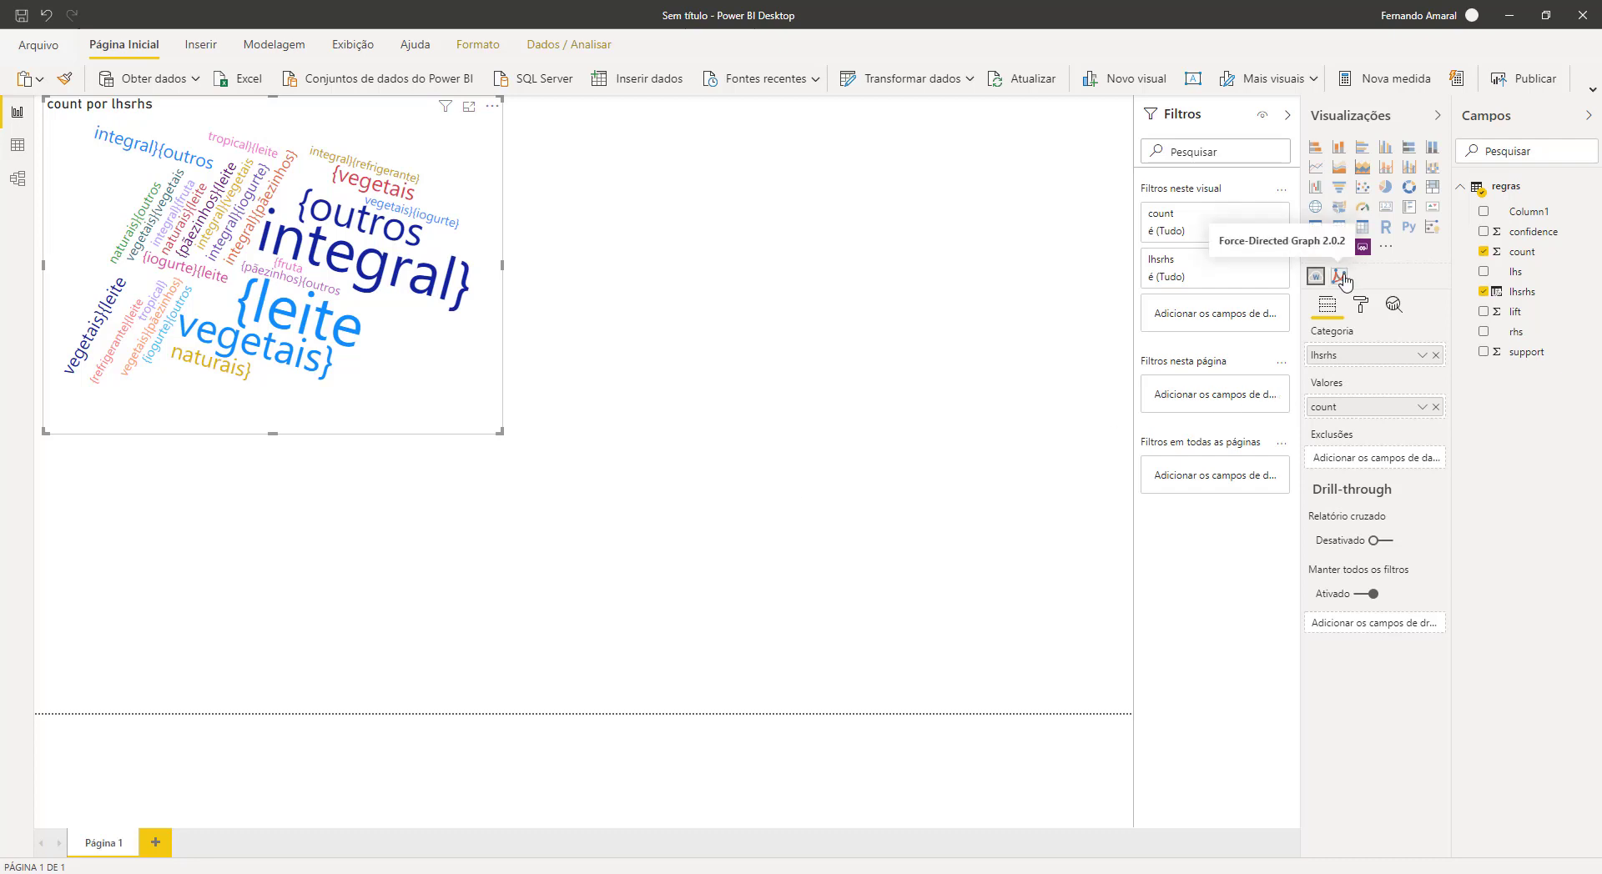
Step: Add a Force-Directed Graph as a separate visual, place it beside the word cloud and enlarge it to the page edge
click(667, 534)
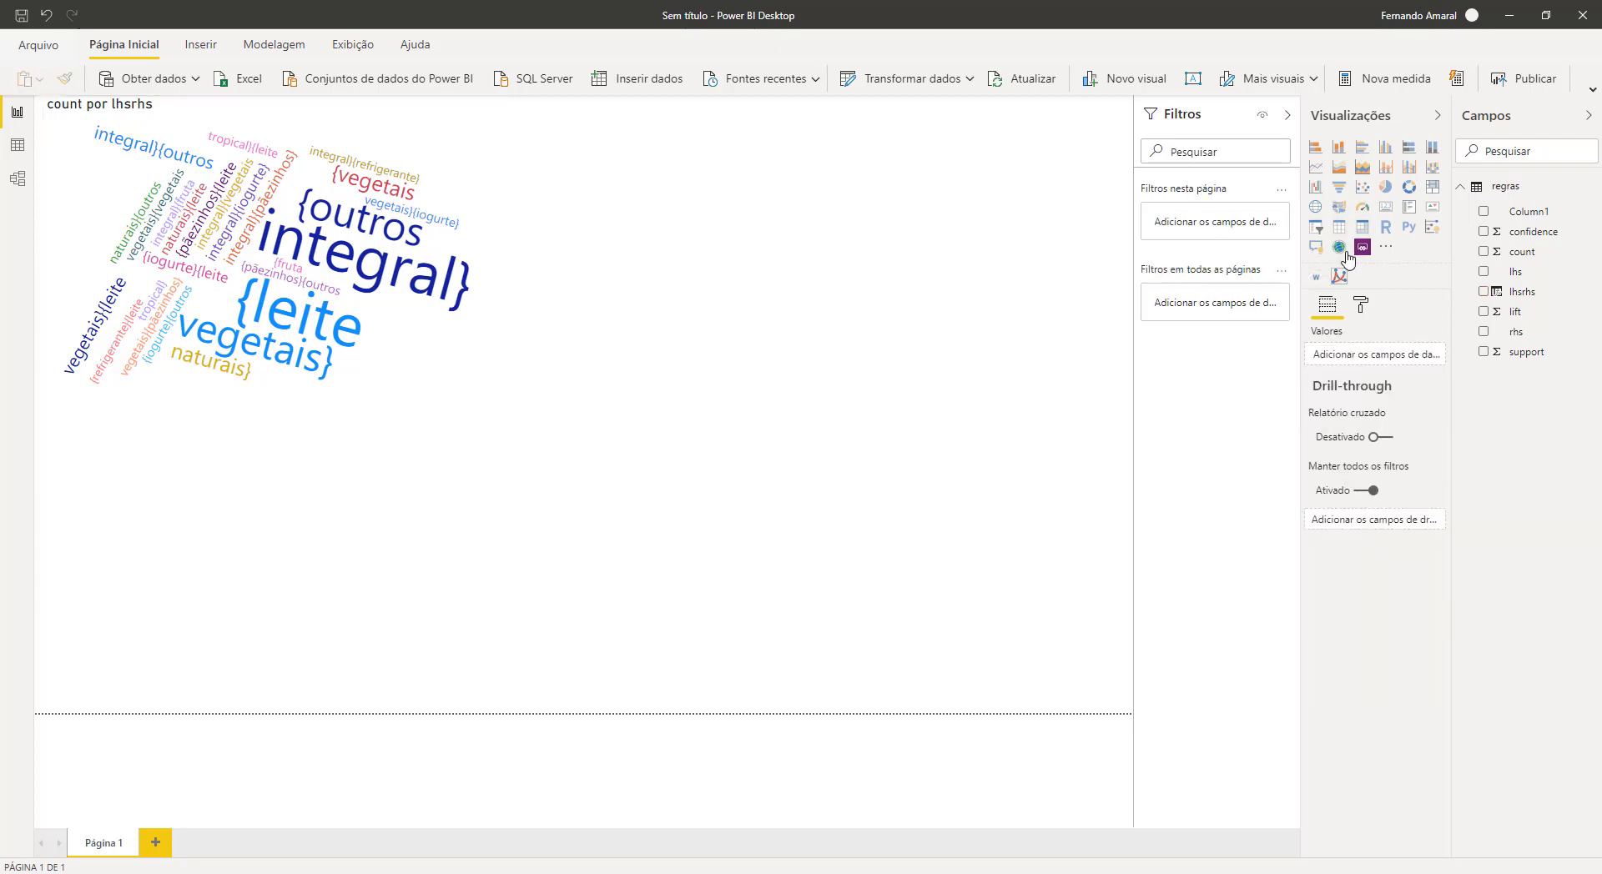
click(1339, 275)
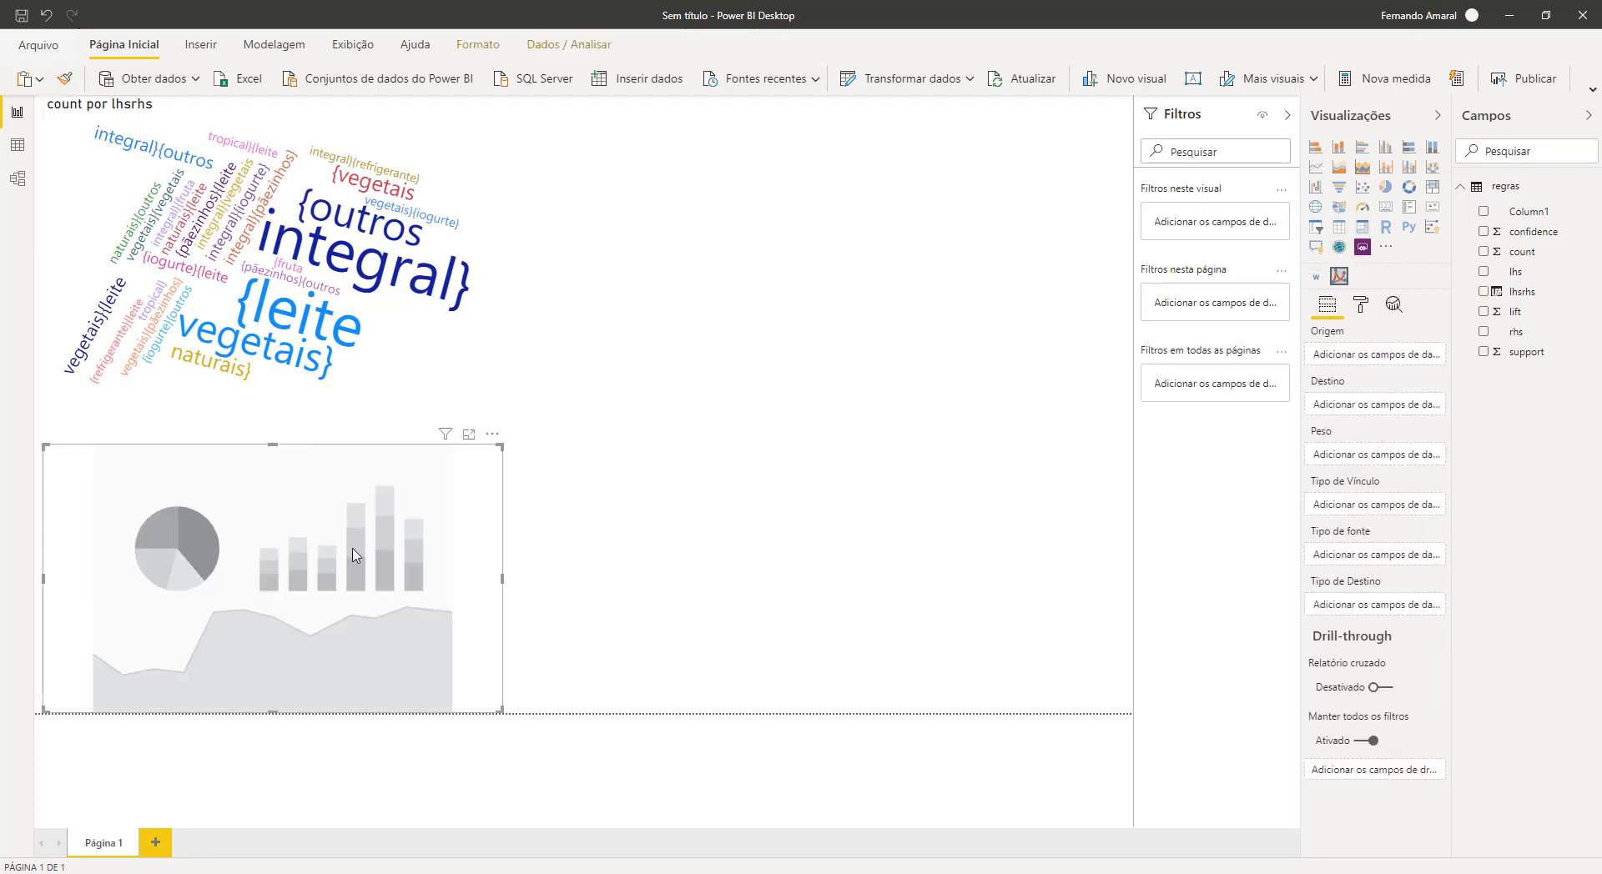
drag(353, 481, 846, 133)
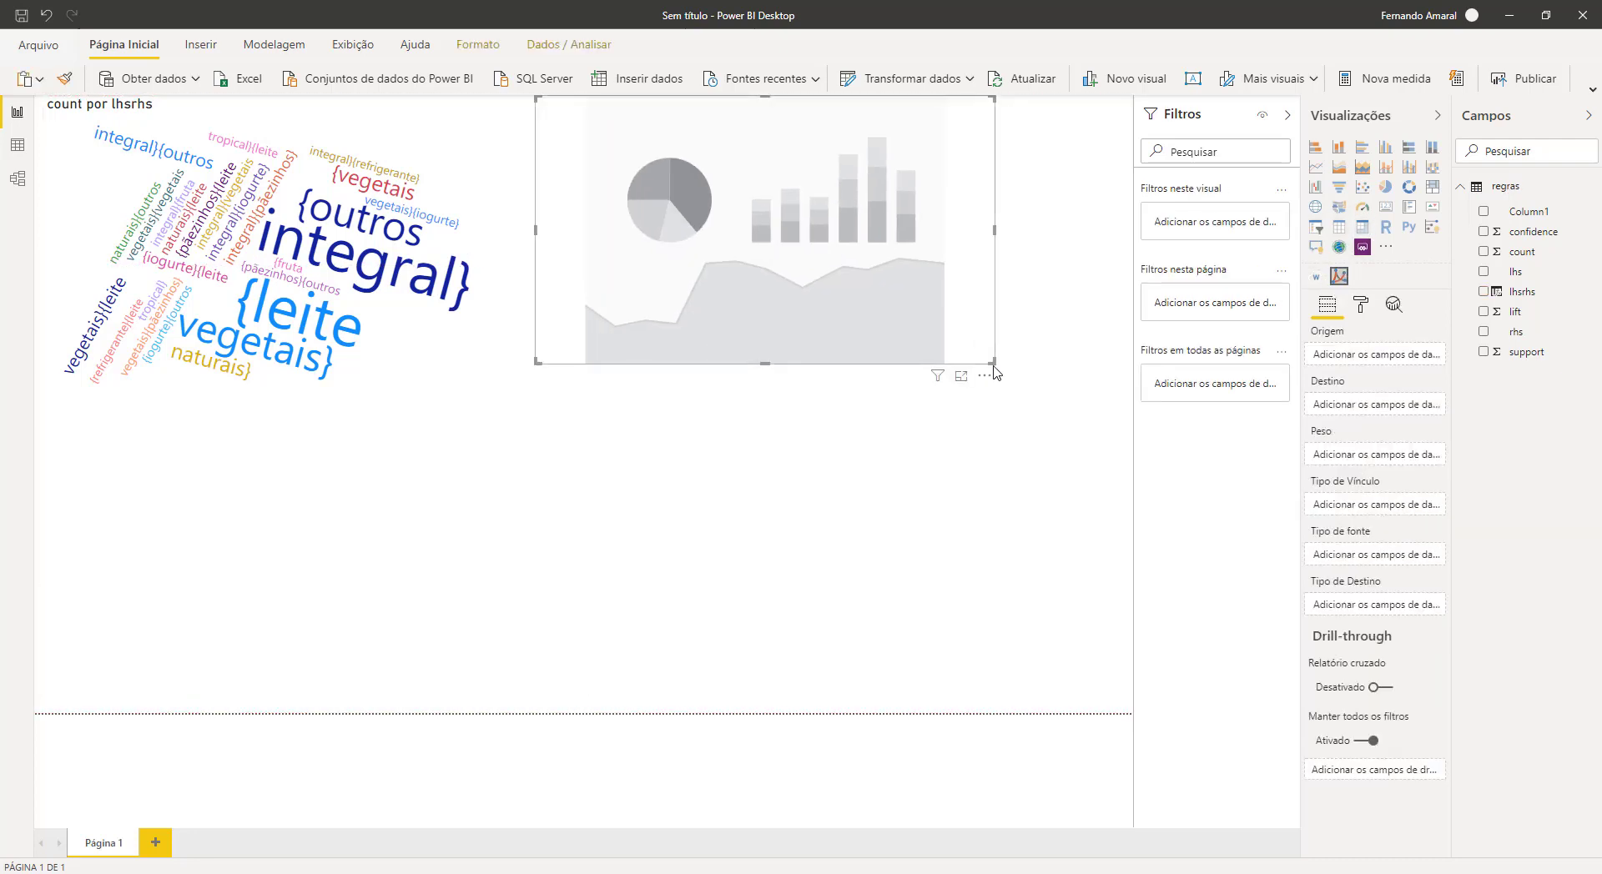
drag(993, 362, 1132, 436)
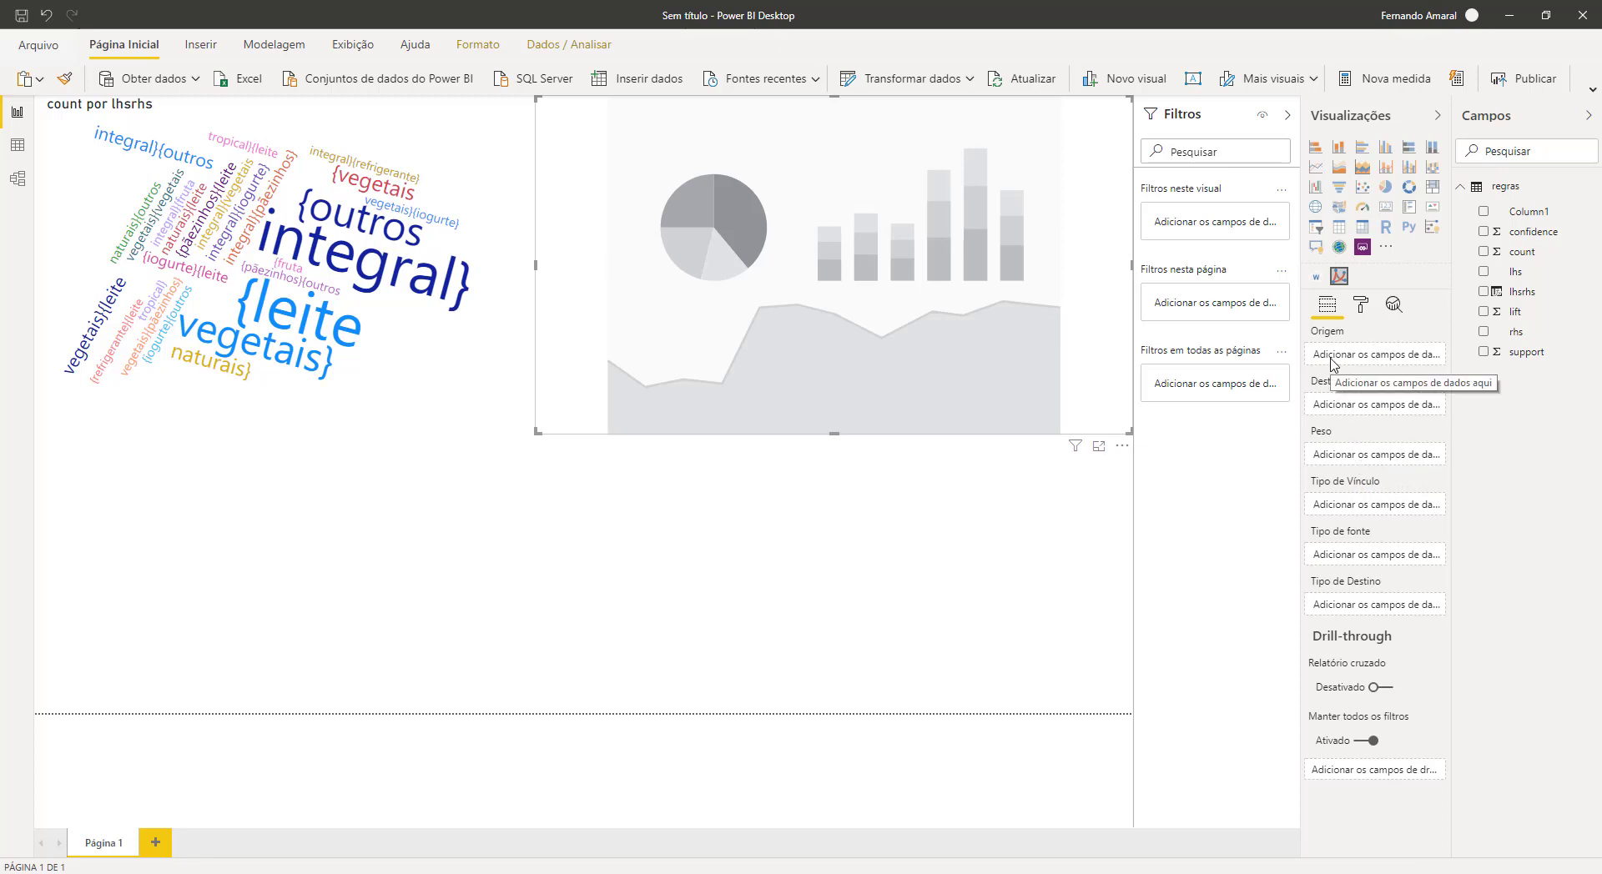
Step: Assign lhs as the Force-Directed Graph's source, rhs as its target and confidence as its weight
click(1483, 272)
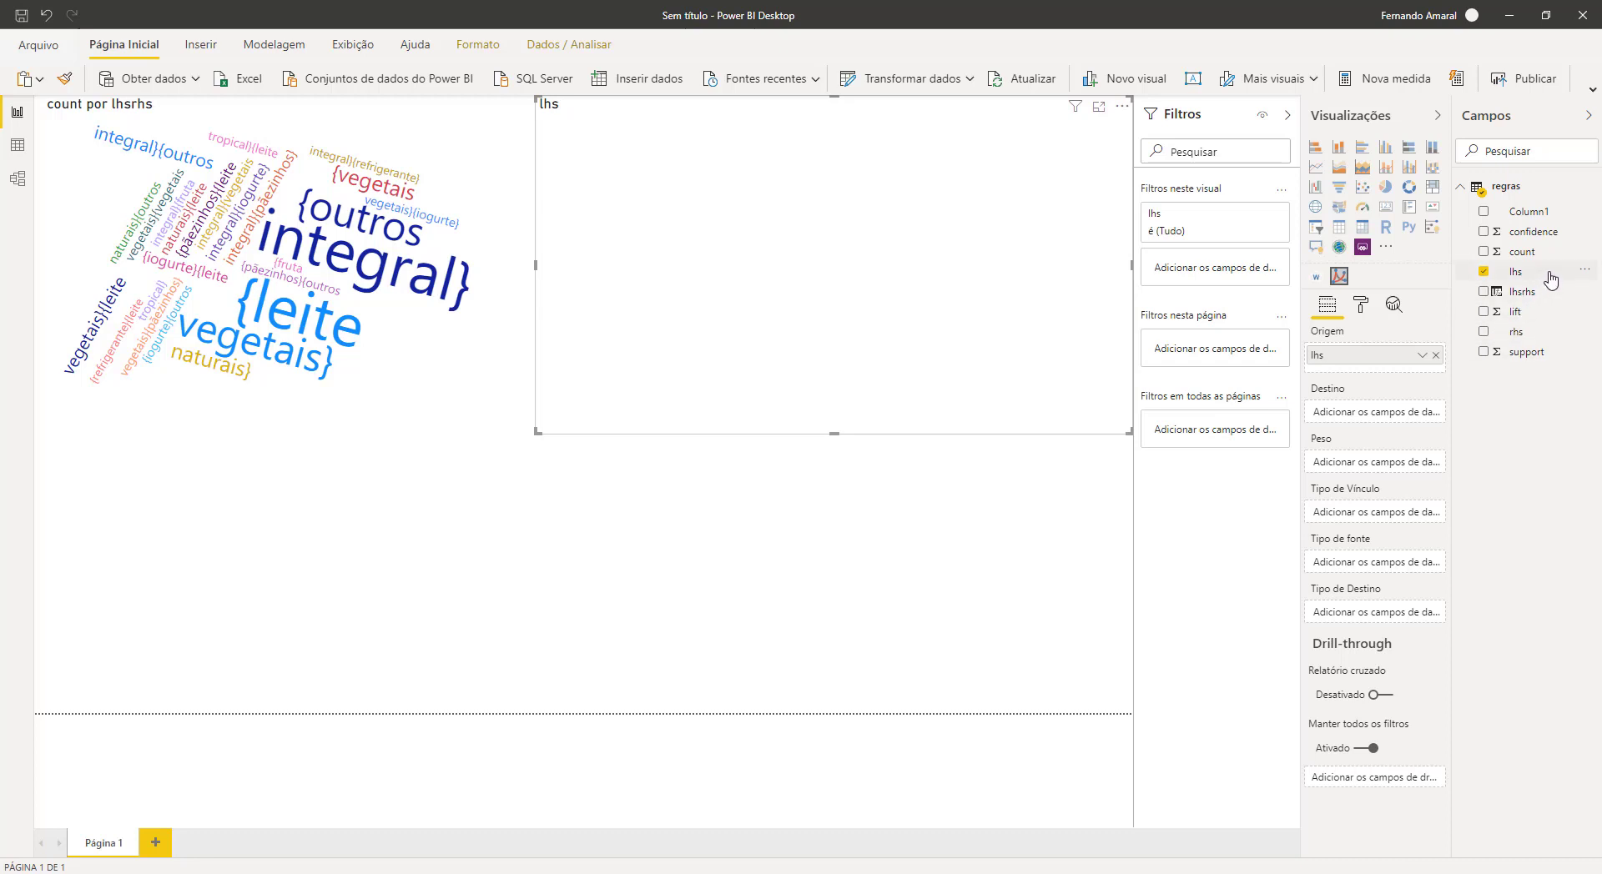
click(1484, 333)
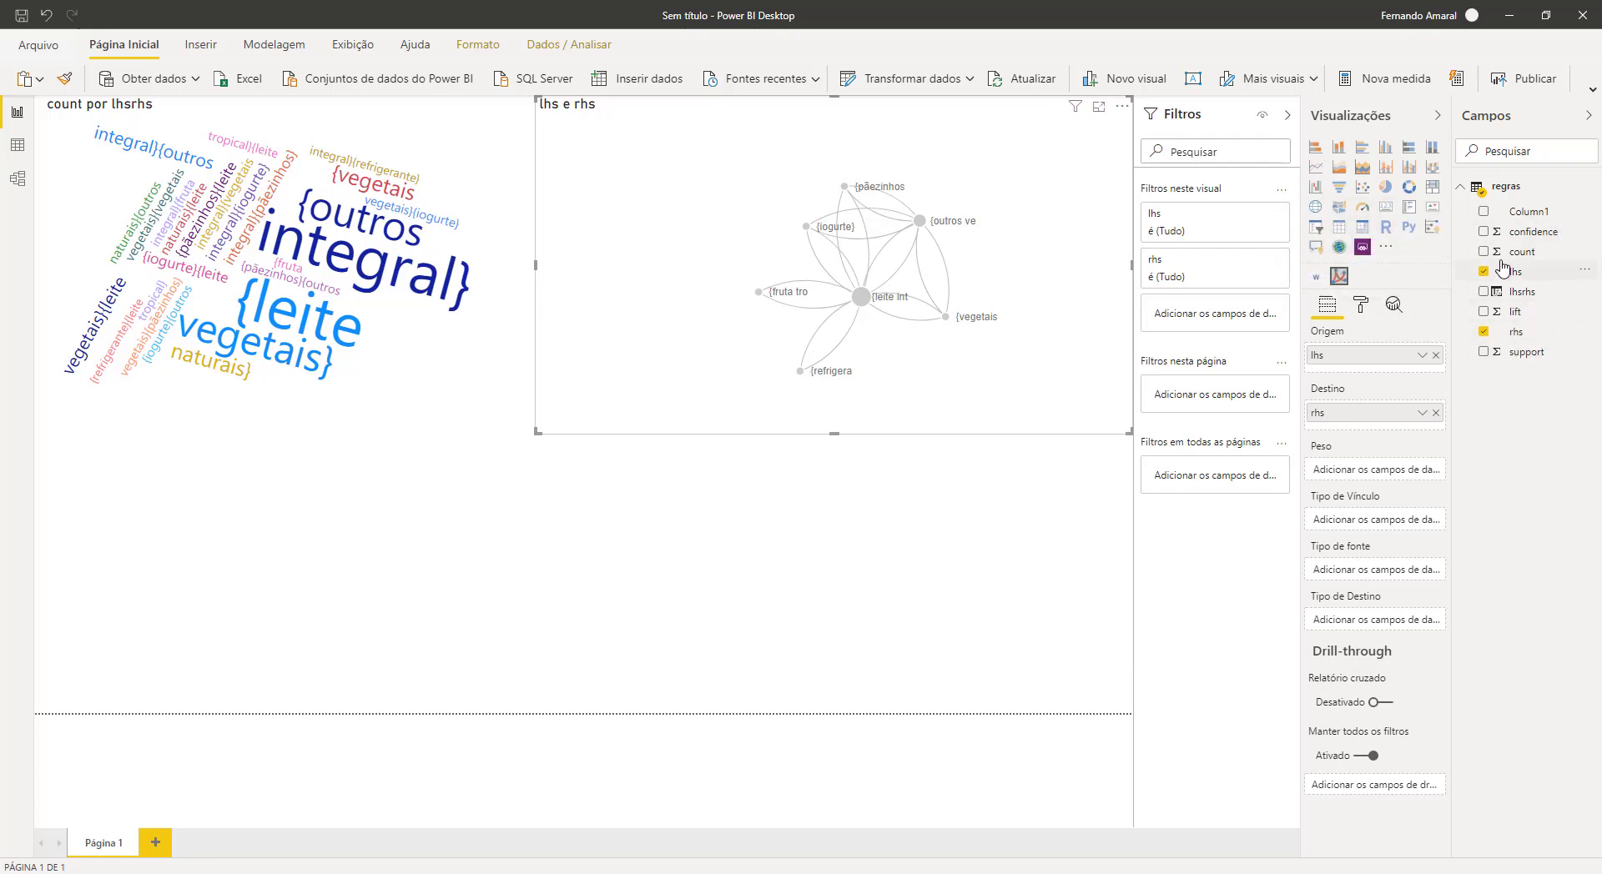
click(1485, 234)
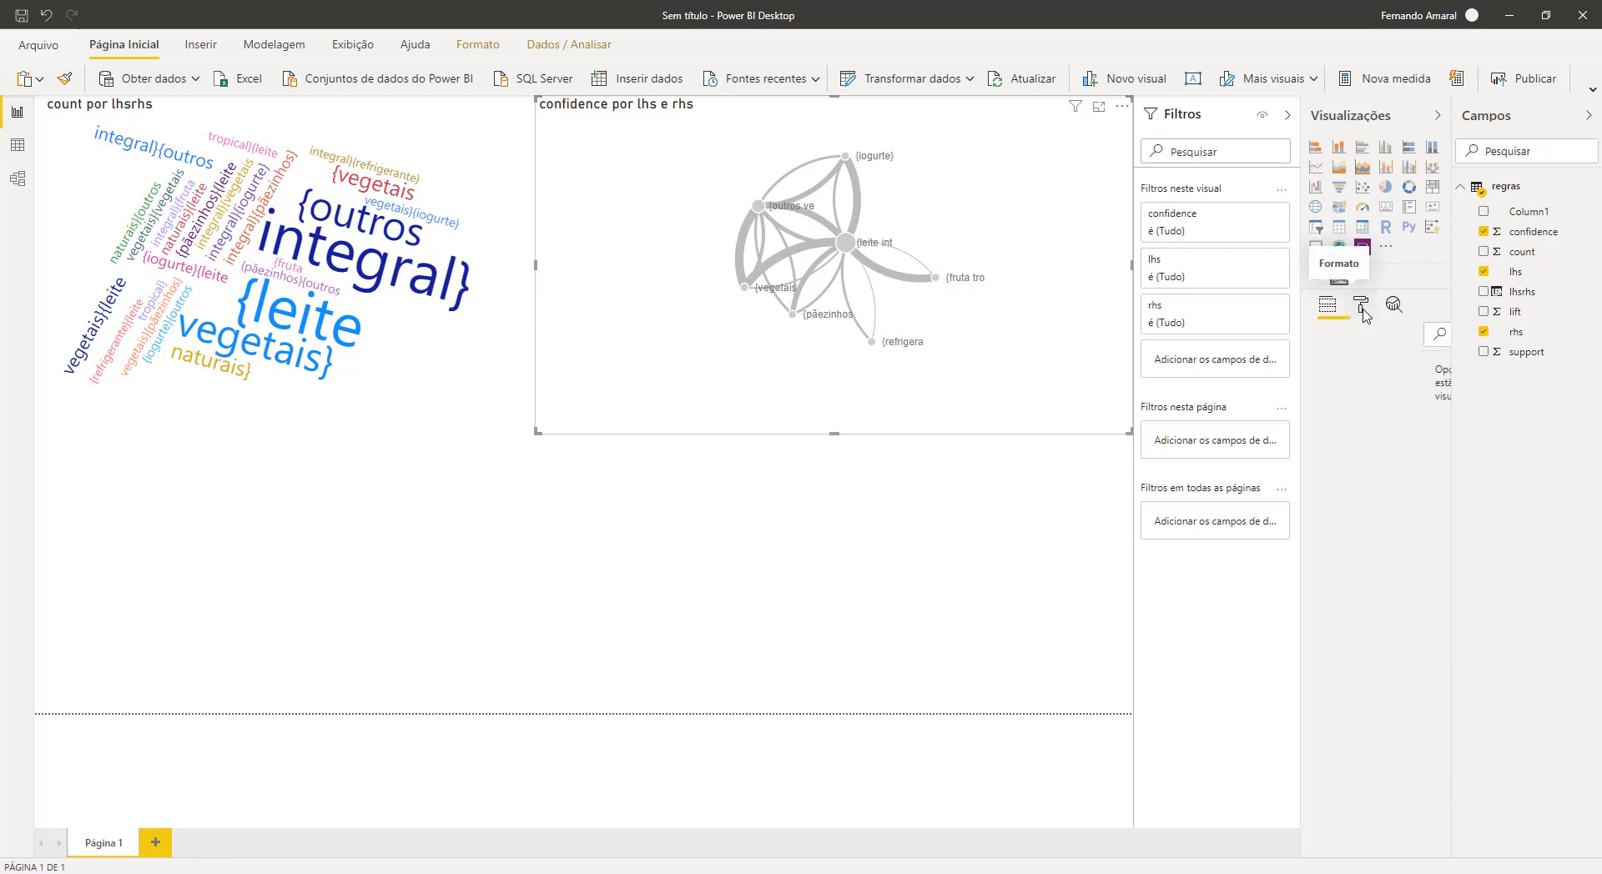
Step: Clear the Force-Directed Graph's title text and turn off its animations
click(1362, 307)
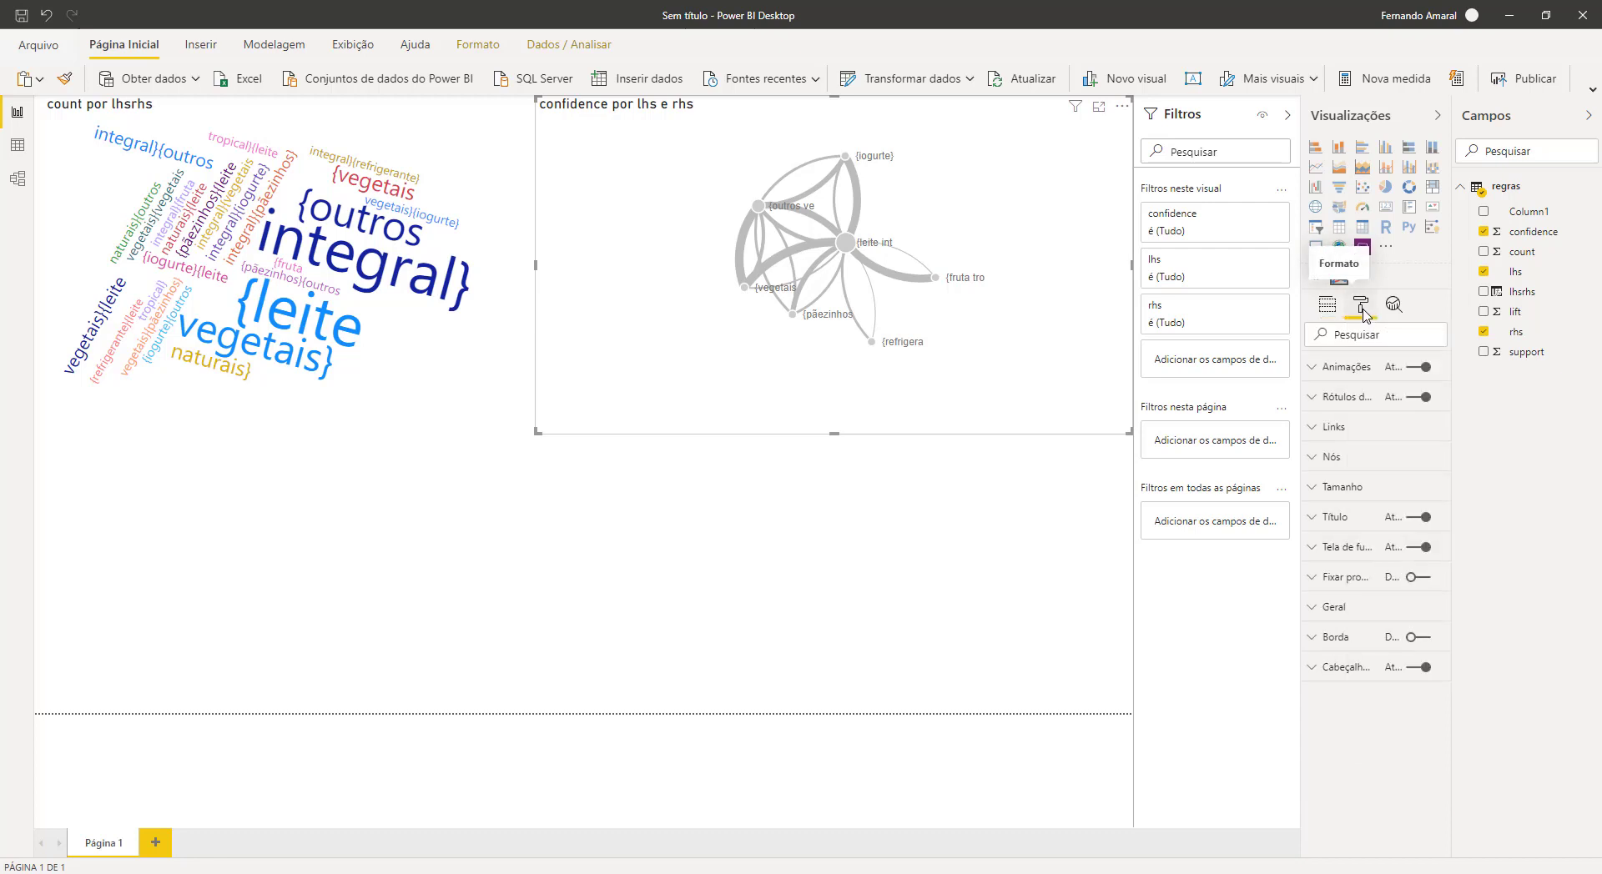
click(1351, 517)
double_click(1366, 565)
click(1366, 565)
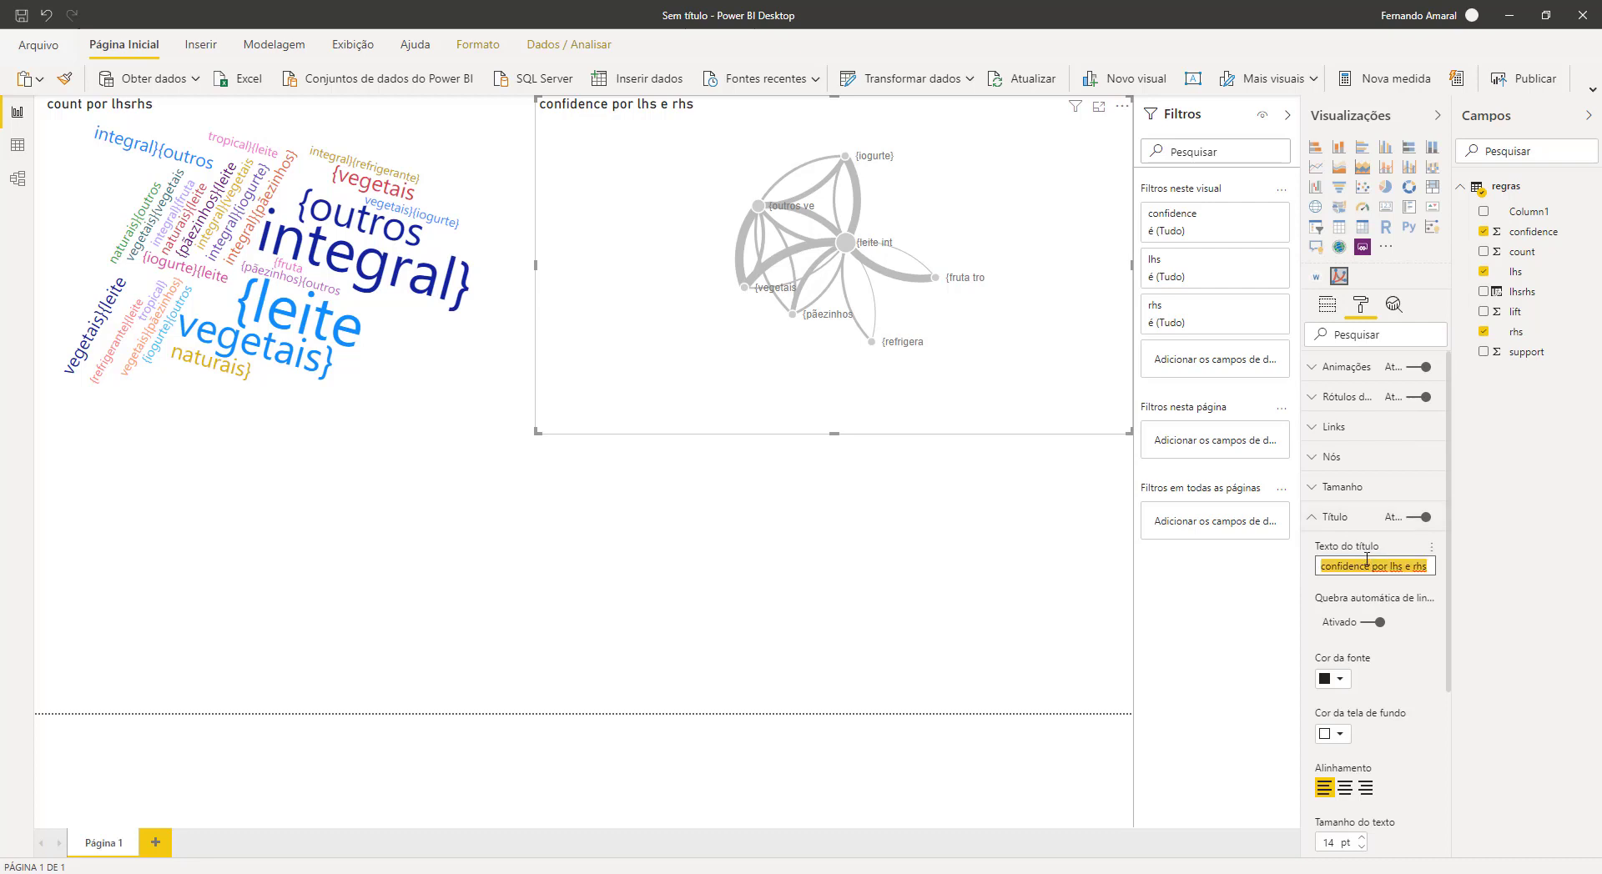
key(Delete)
click(1315, 518)
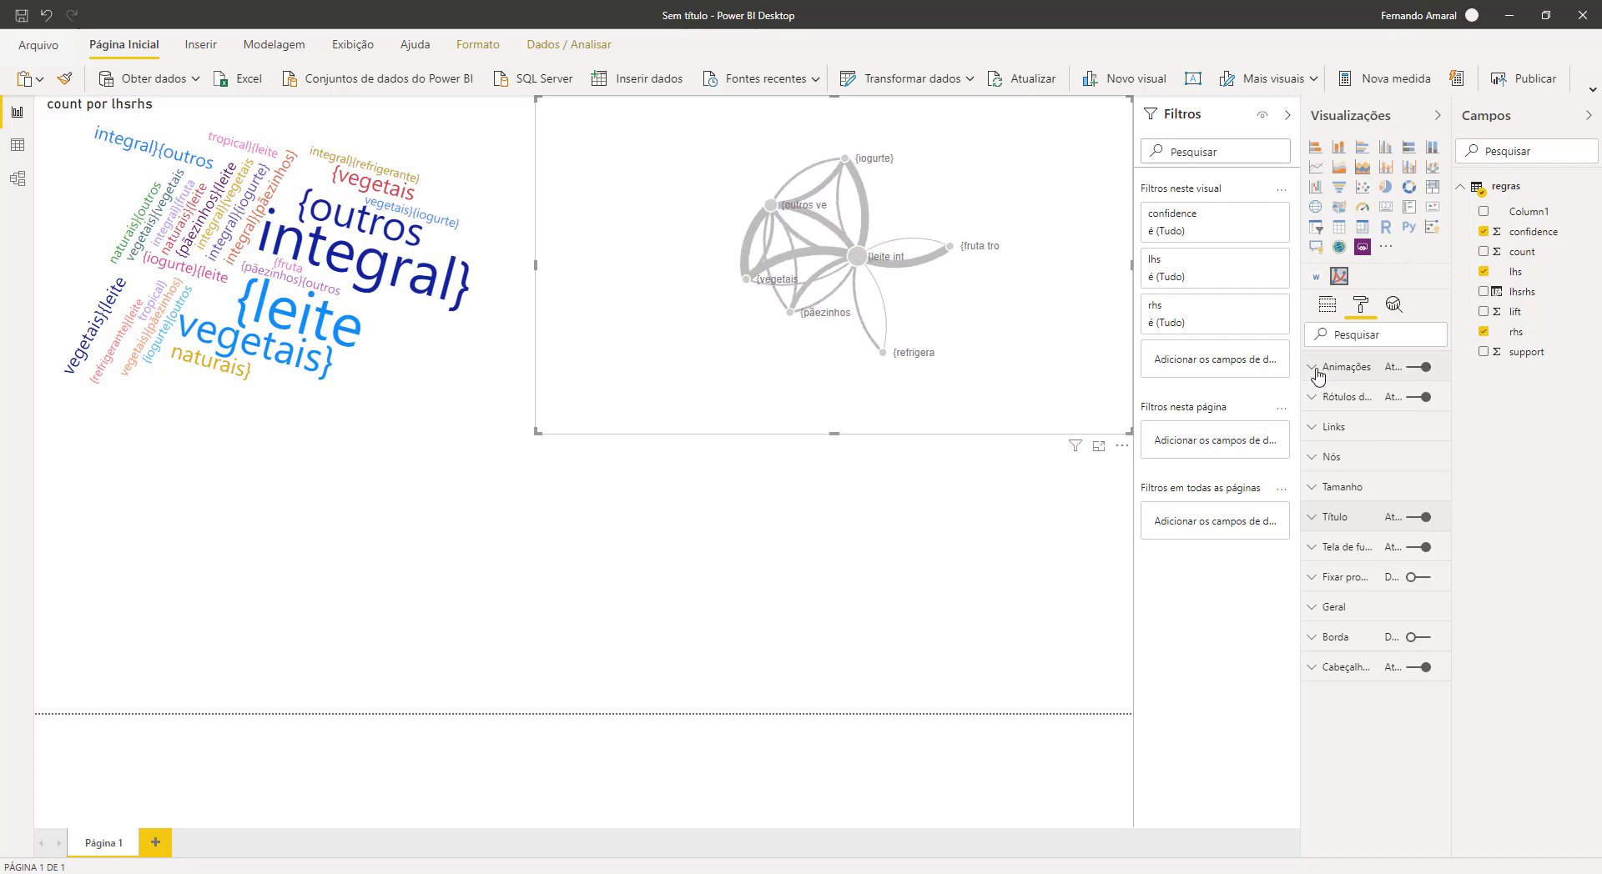
click(1421, 367)
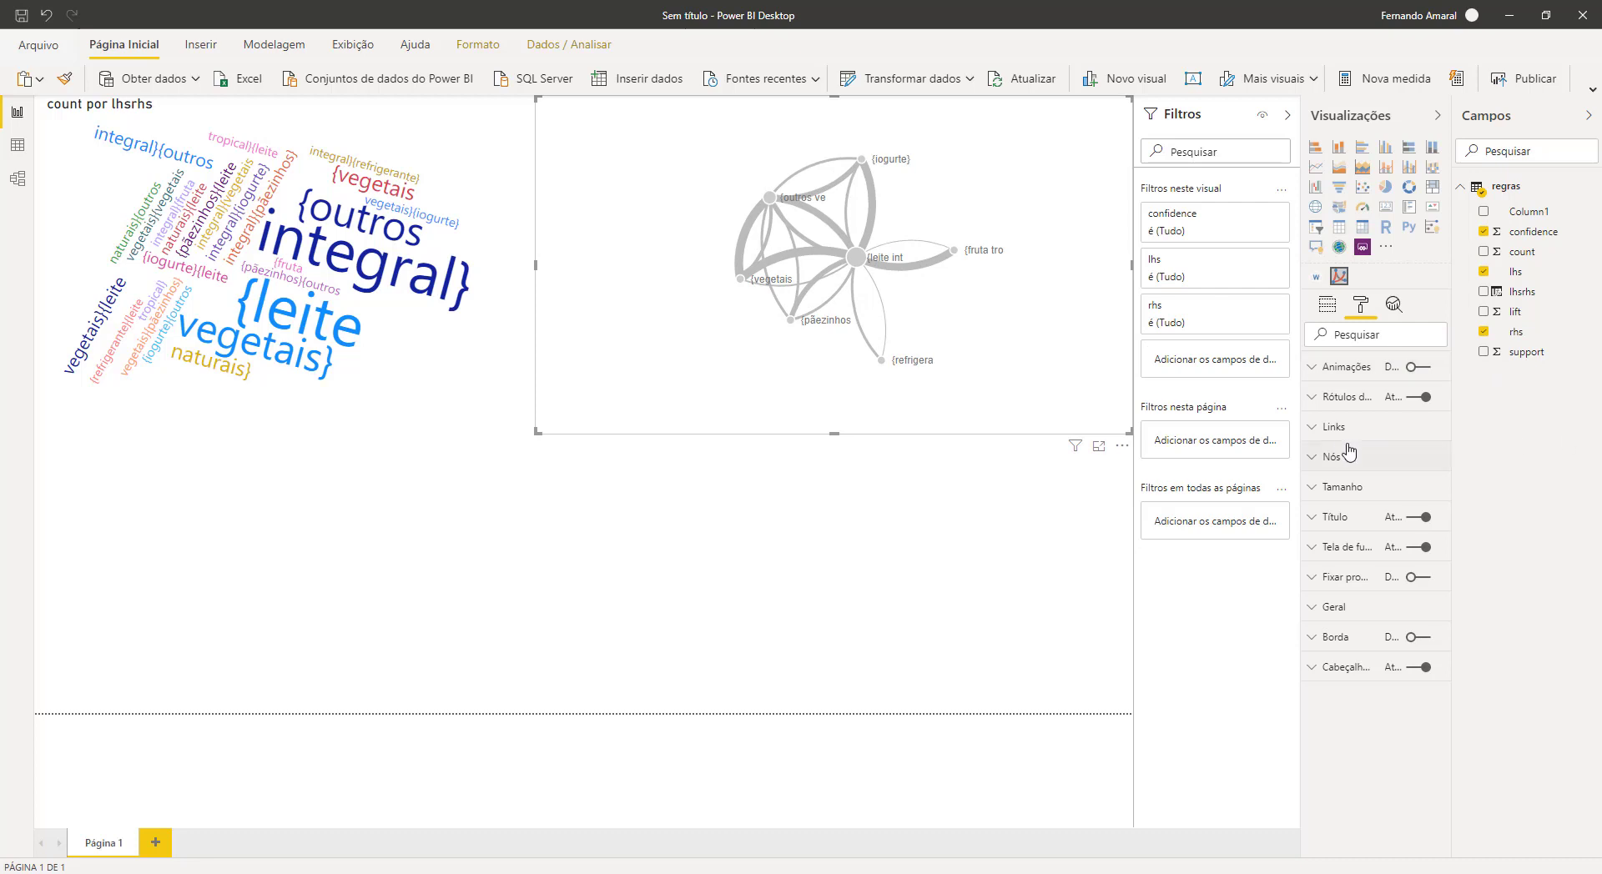
Step: Change the fill colour of the Force-Directed Graph's data labels to blue
click(1313, 399)
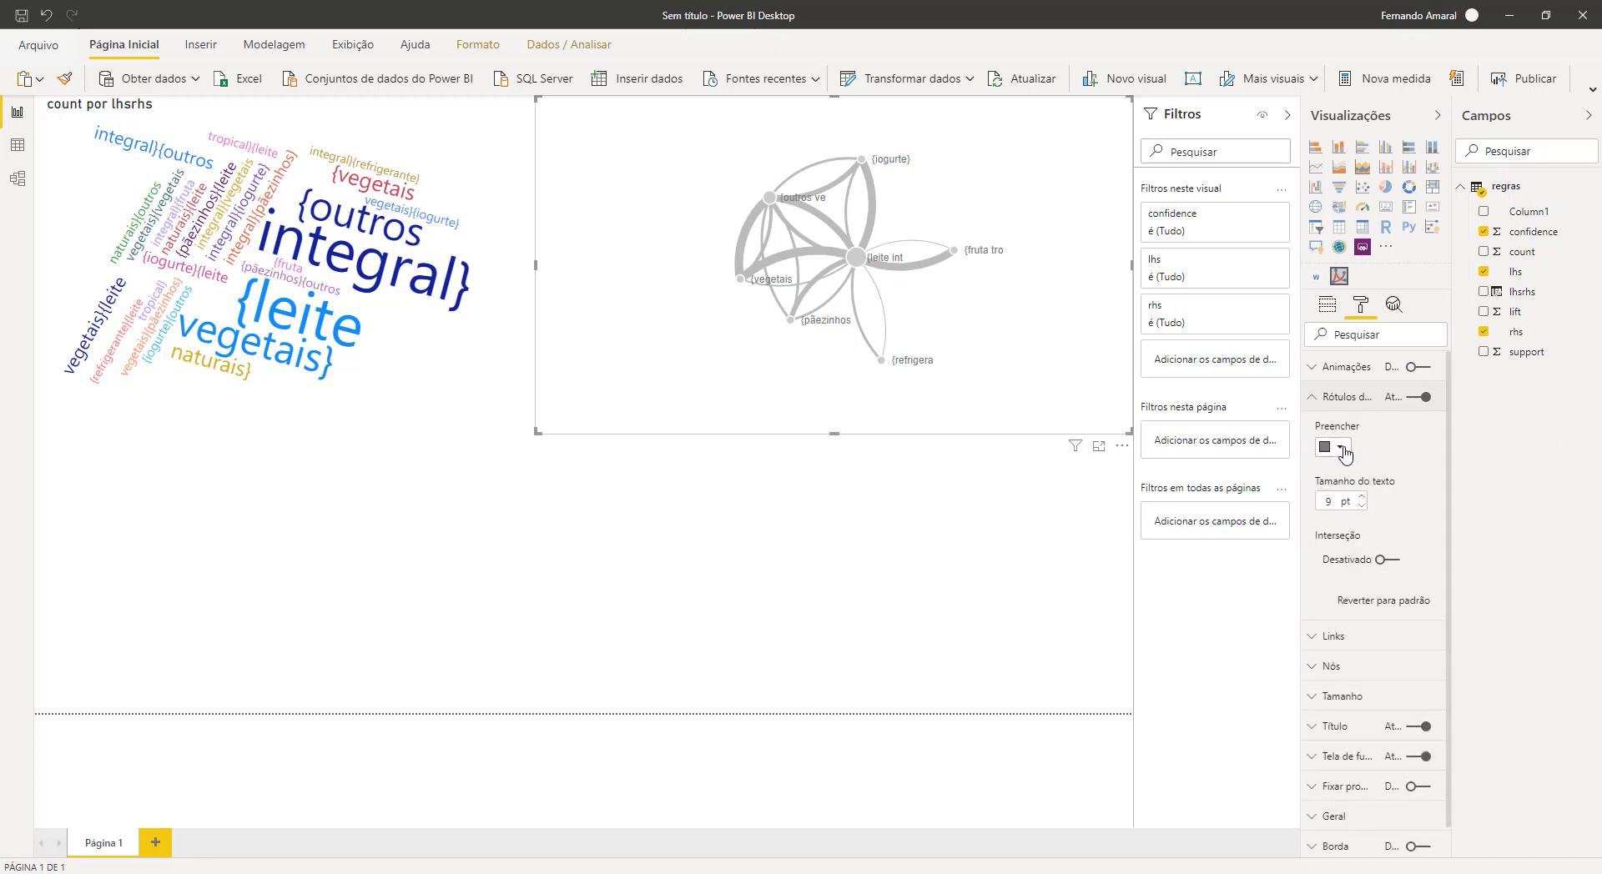
click(1333, 447)
click(1340, 486)
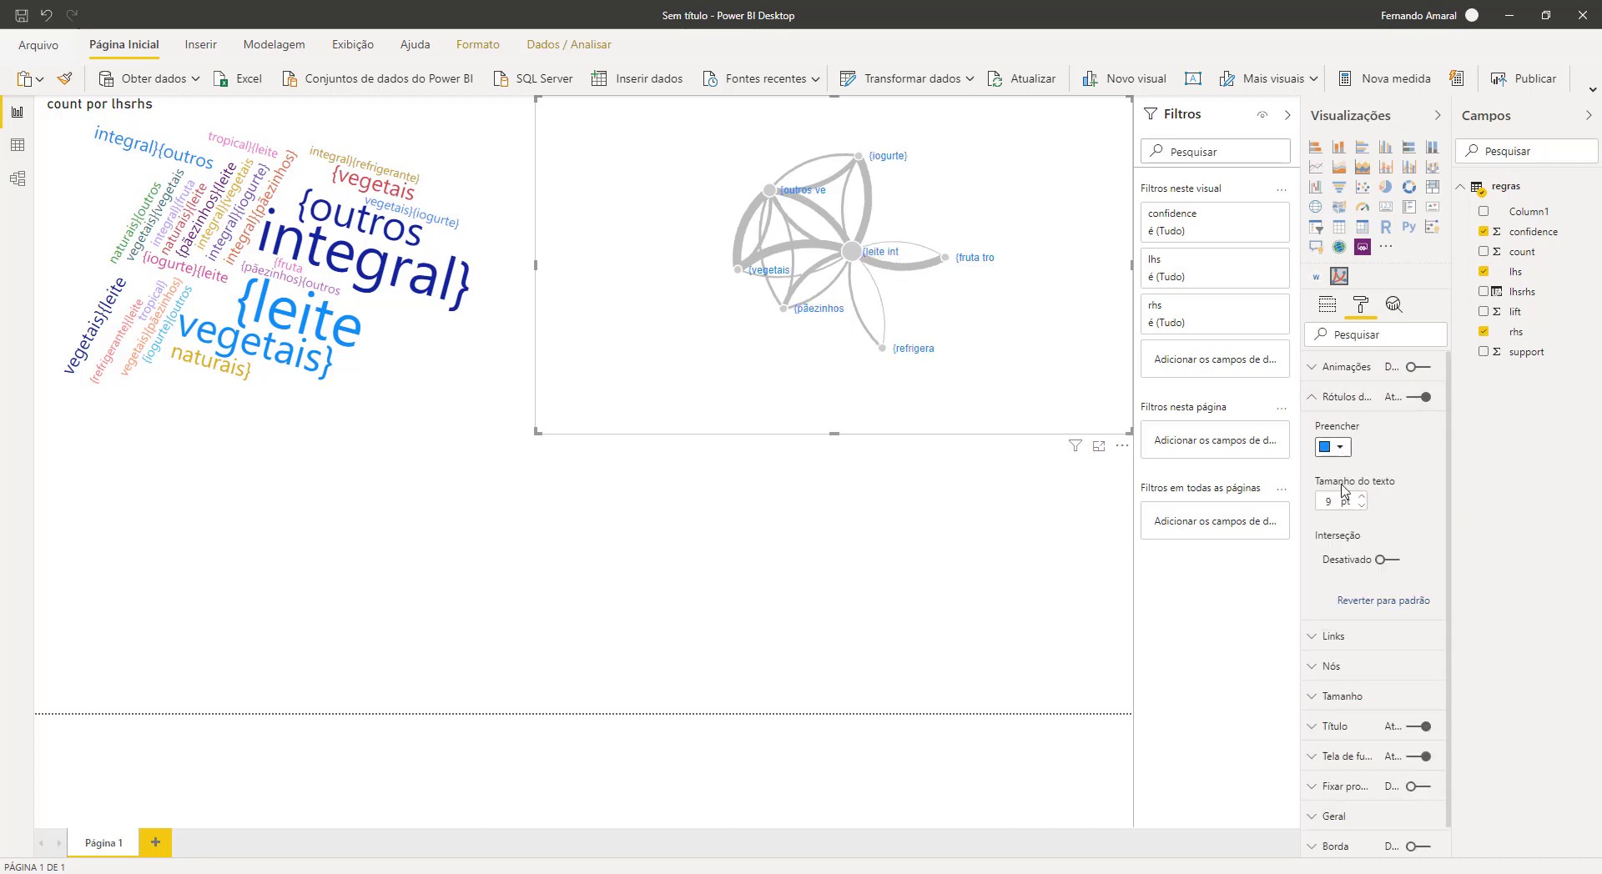
click(1313, 398)
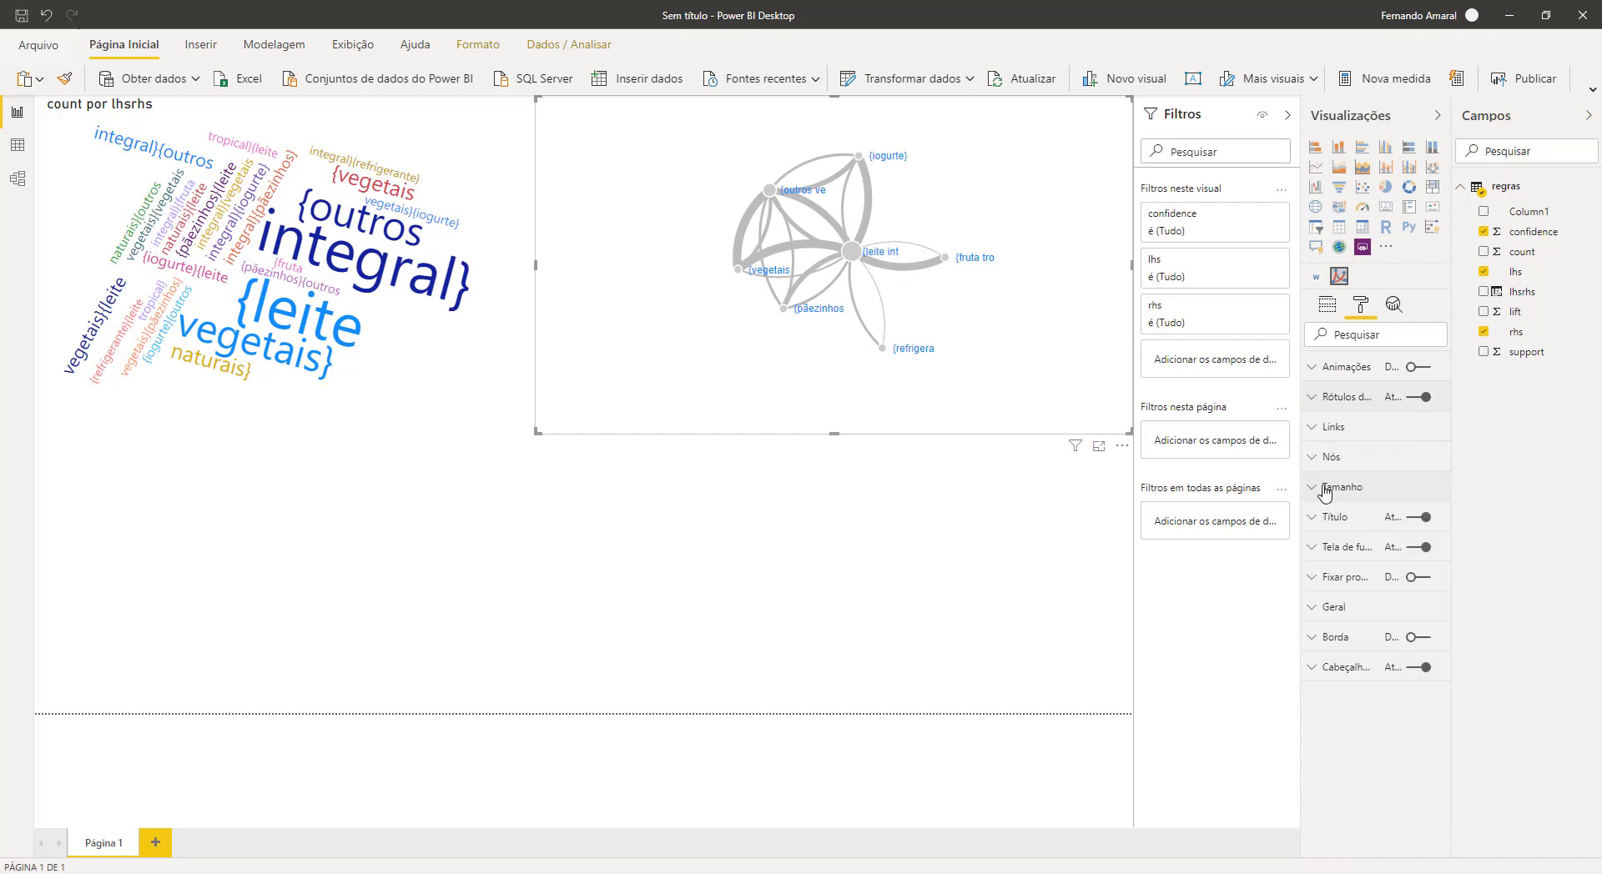
Step: Colour the Force-Directed Graph's links by weight (Por Peso)
click(1313, 428)
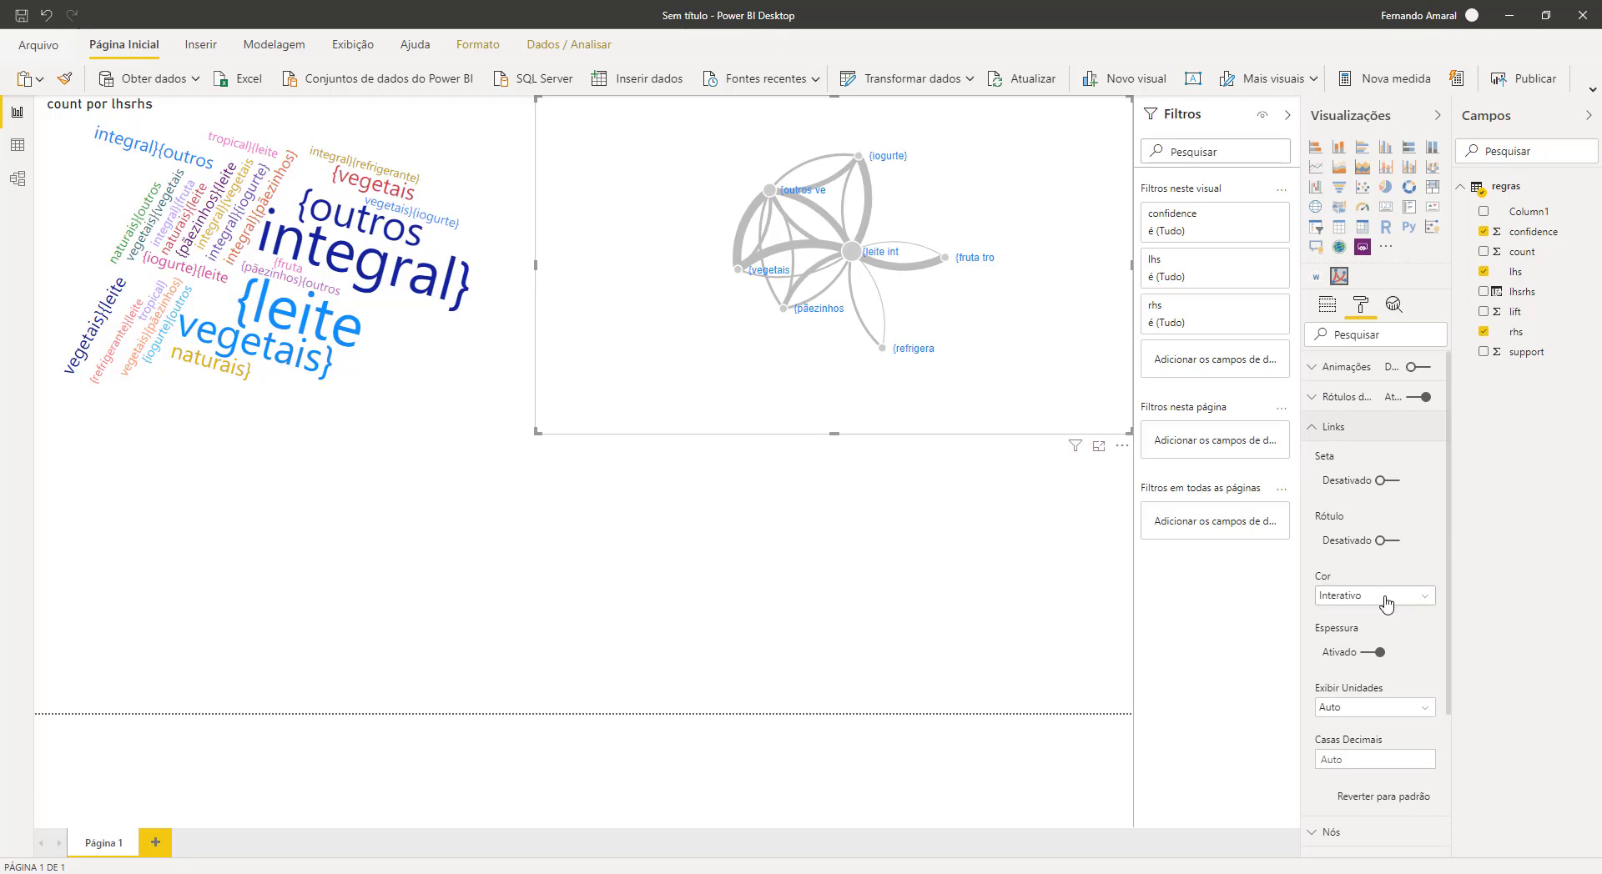
click(1423, 605)
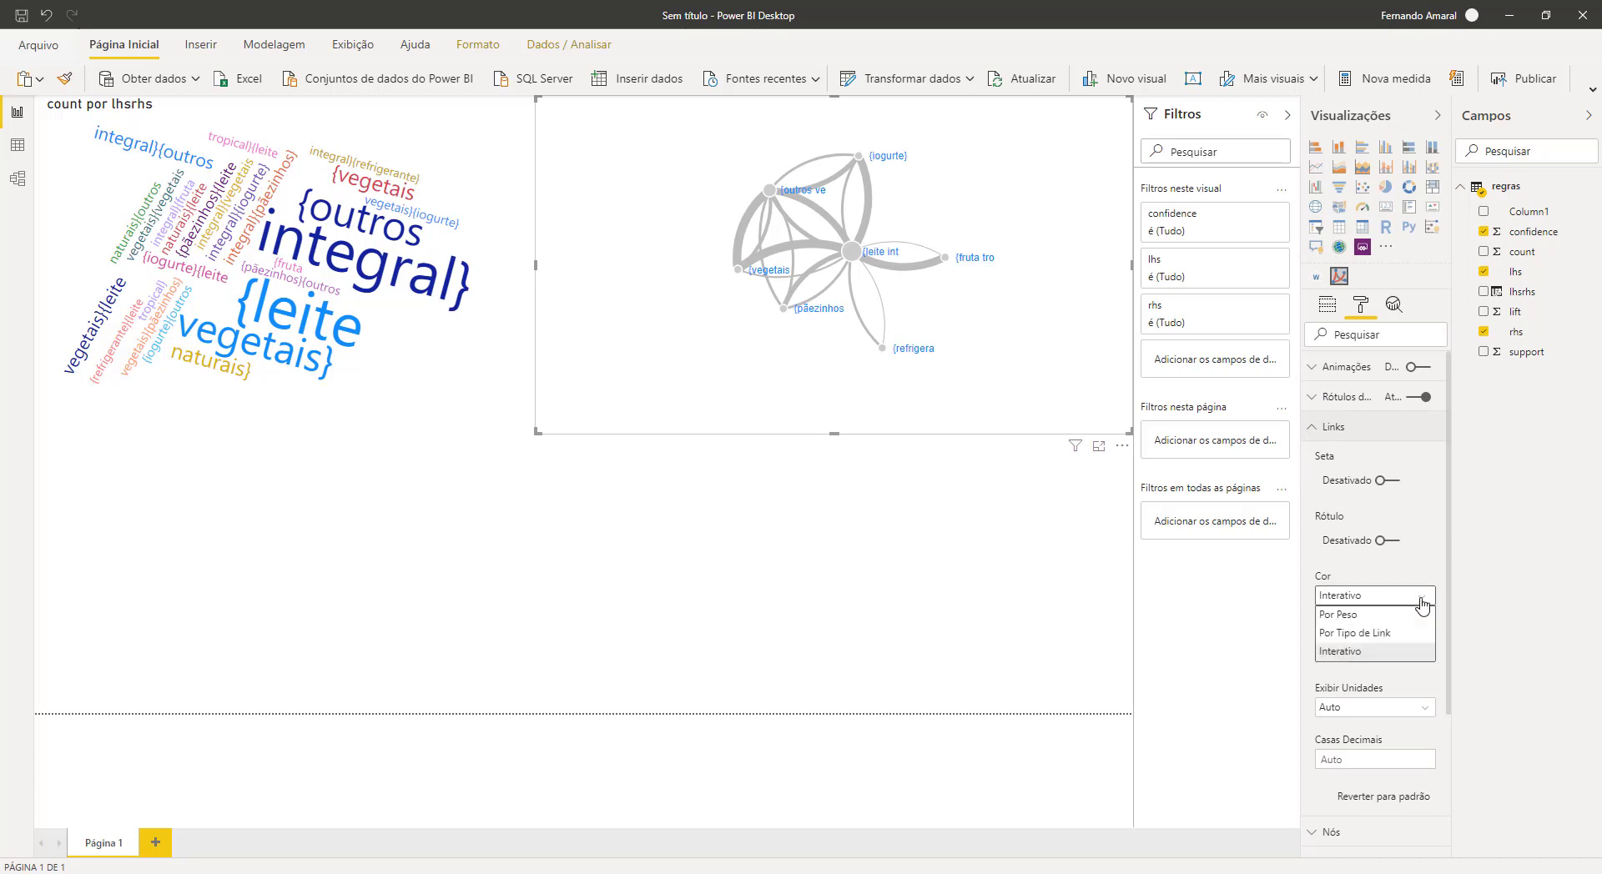
click(1361, 617)
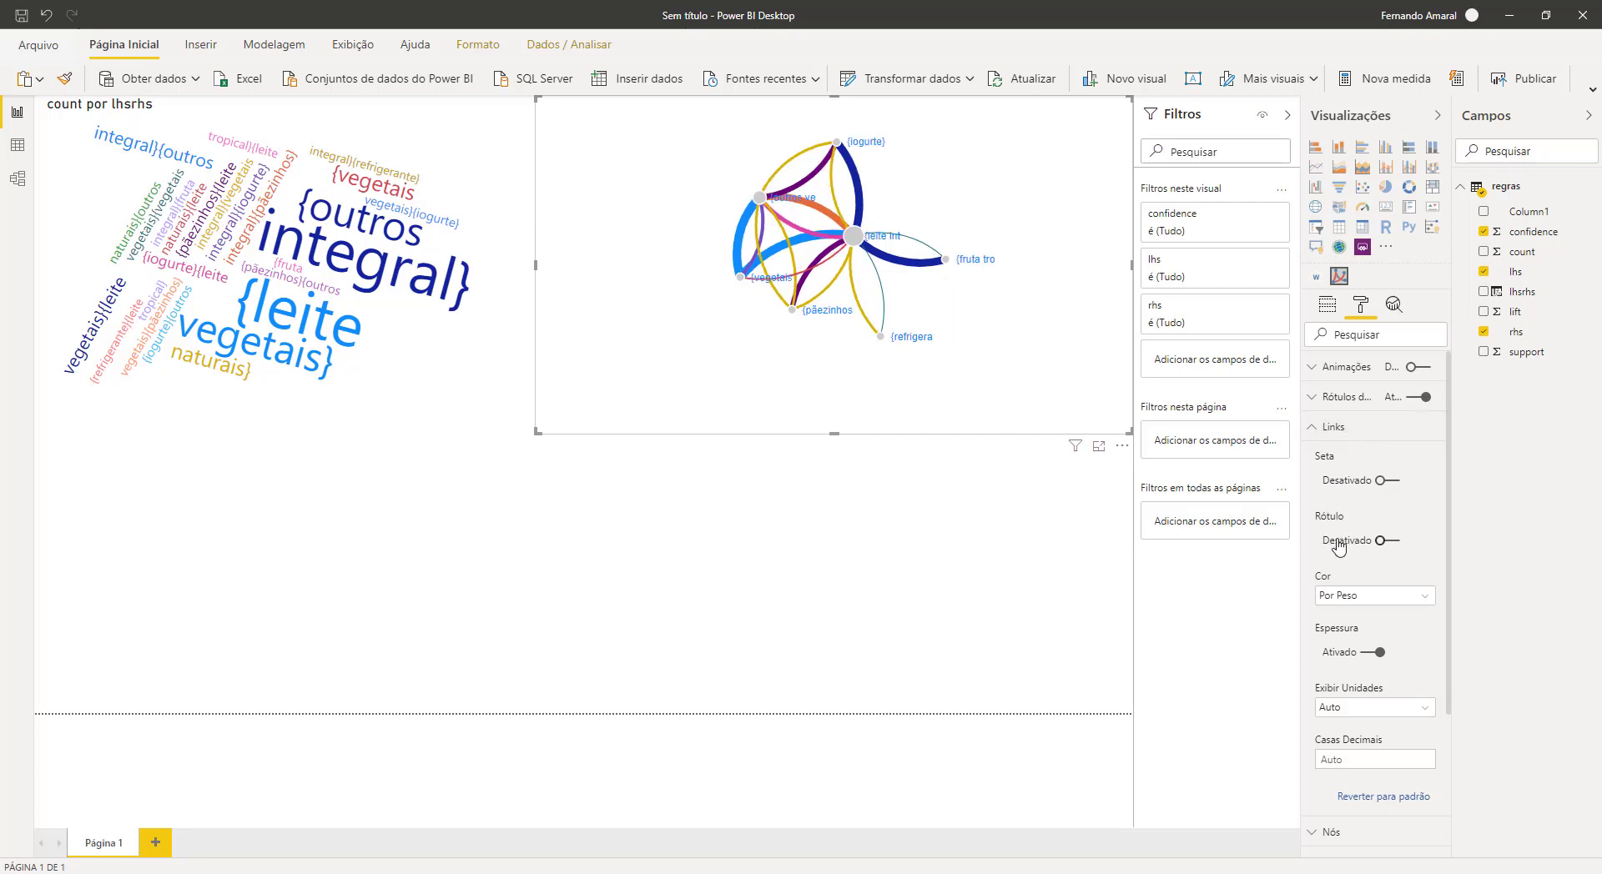
Step: Turn on the link labels of the Force-Directed Graph and set them to 2 decimal places
click(1390, 546)
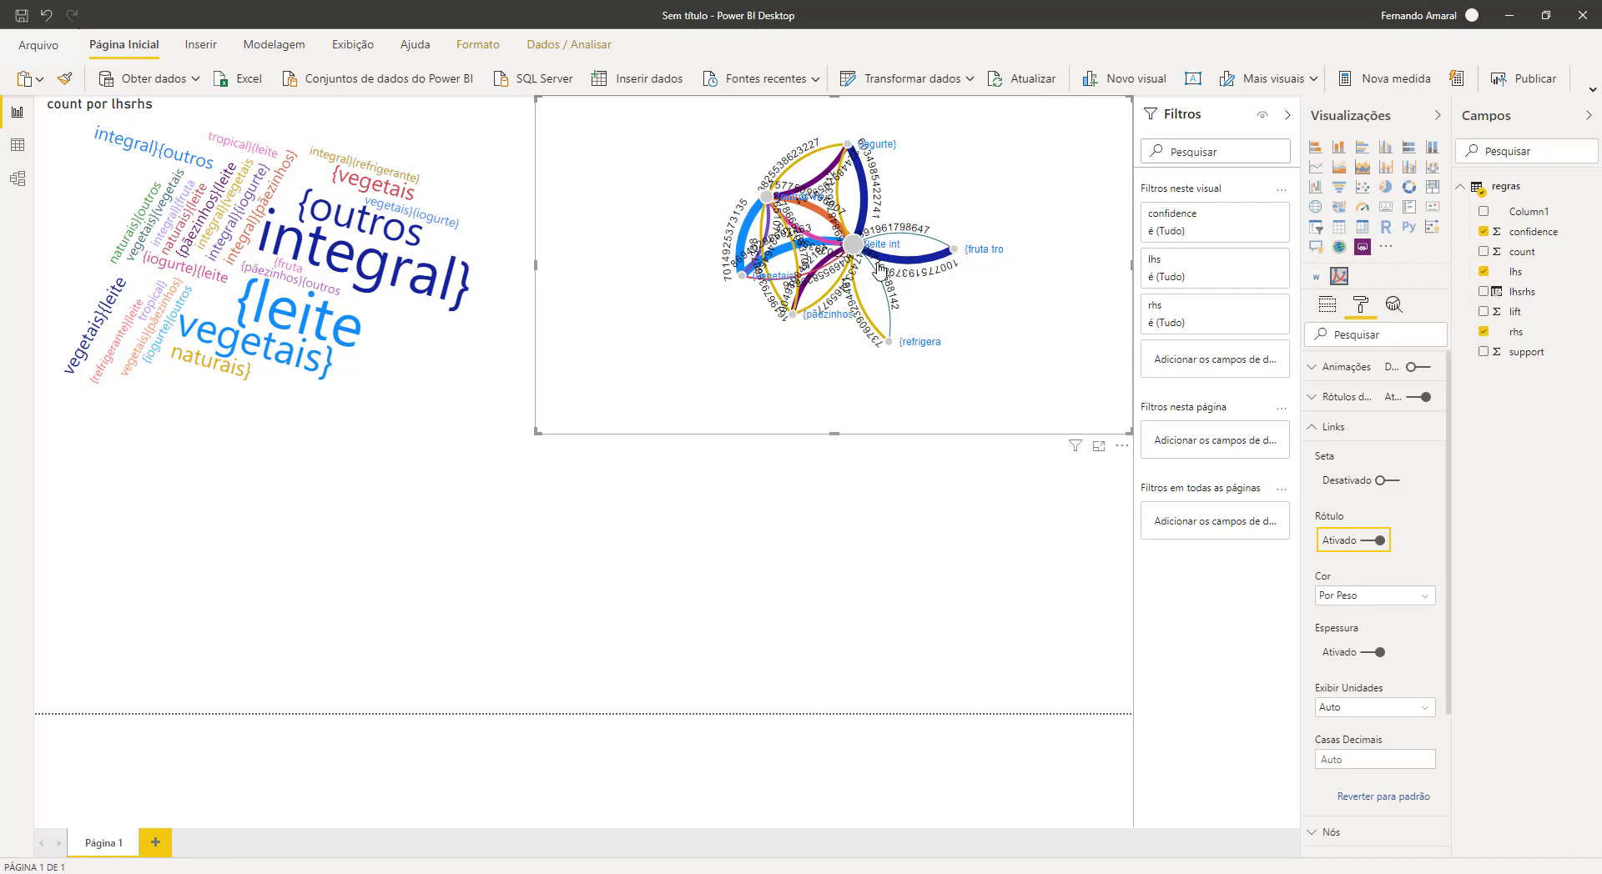
scroll(1424, 642, down, 1)
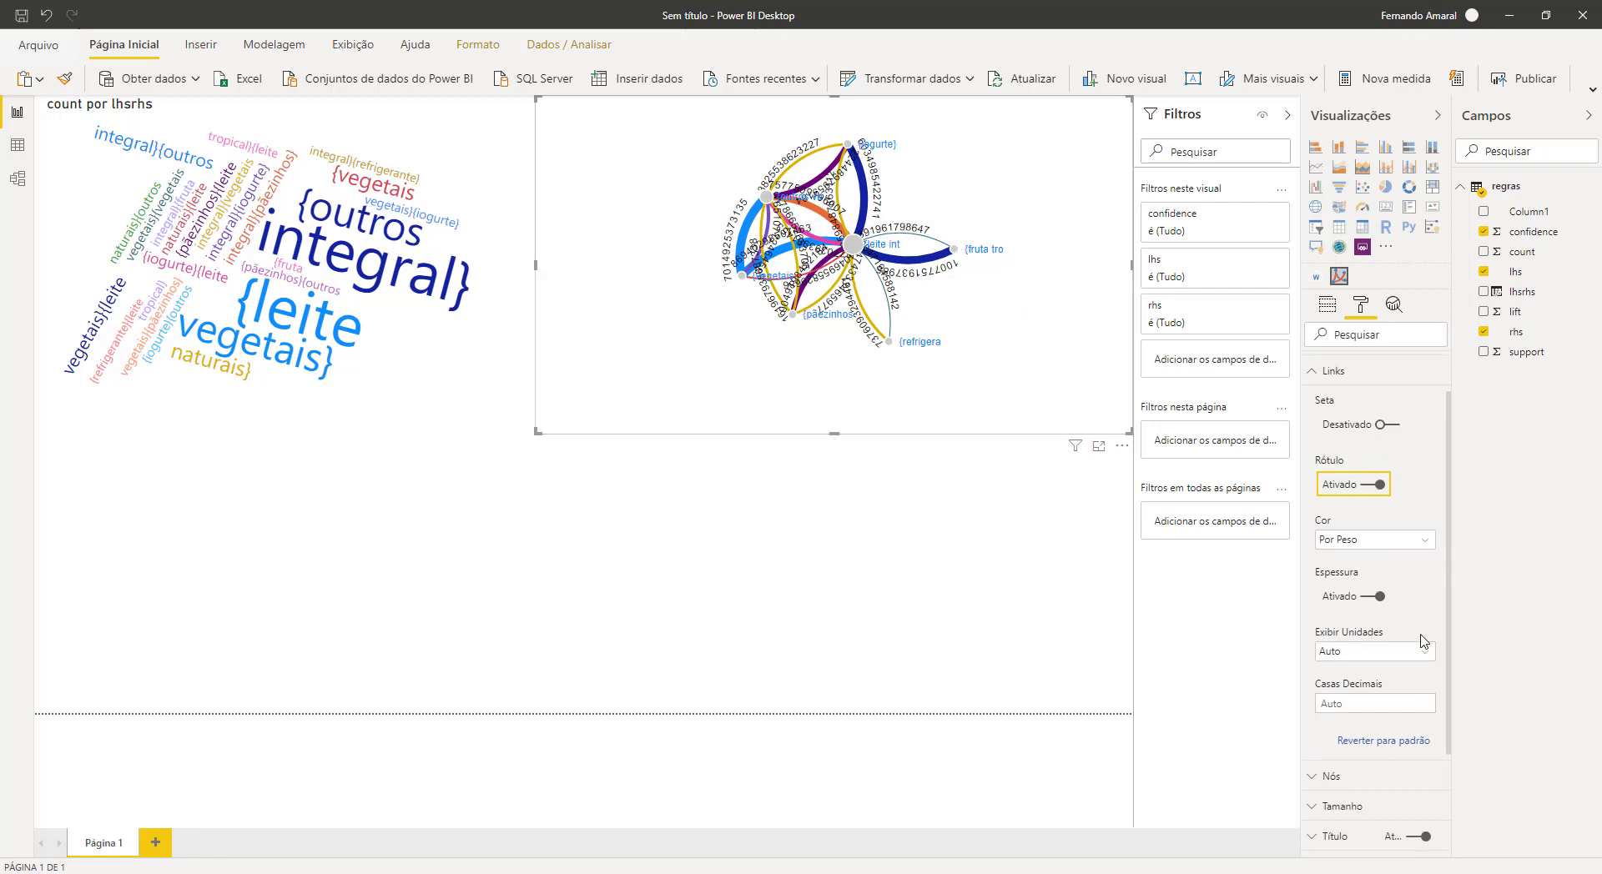
click(1360, 705)
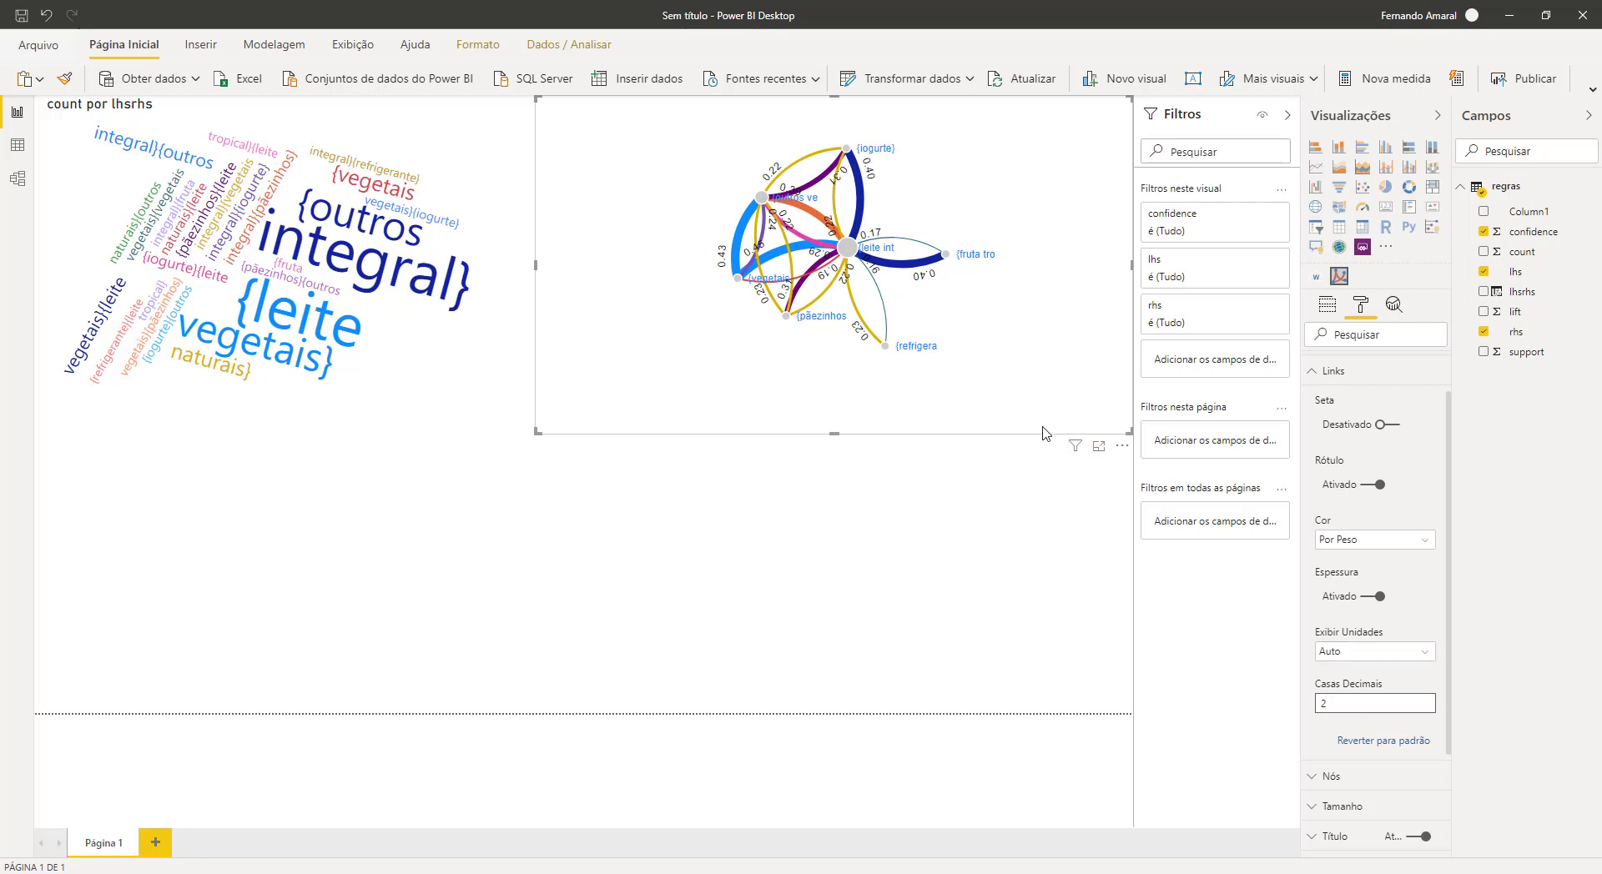
Step: Set the maximum name length of the graph's nodes to 50 and reposition the {leite integral} node to rearrange the network
mouse_move(867, 260)
scroll(1375, 584, down, 1)
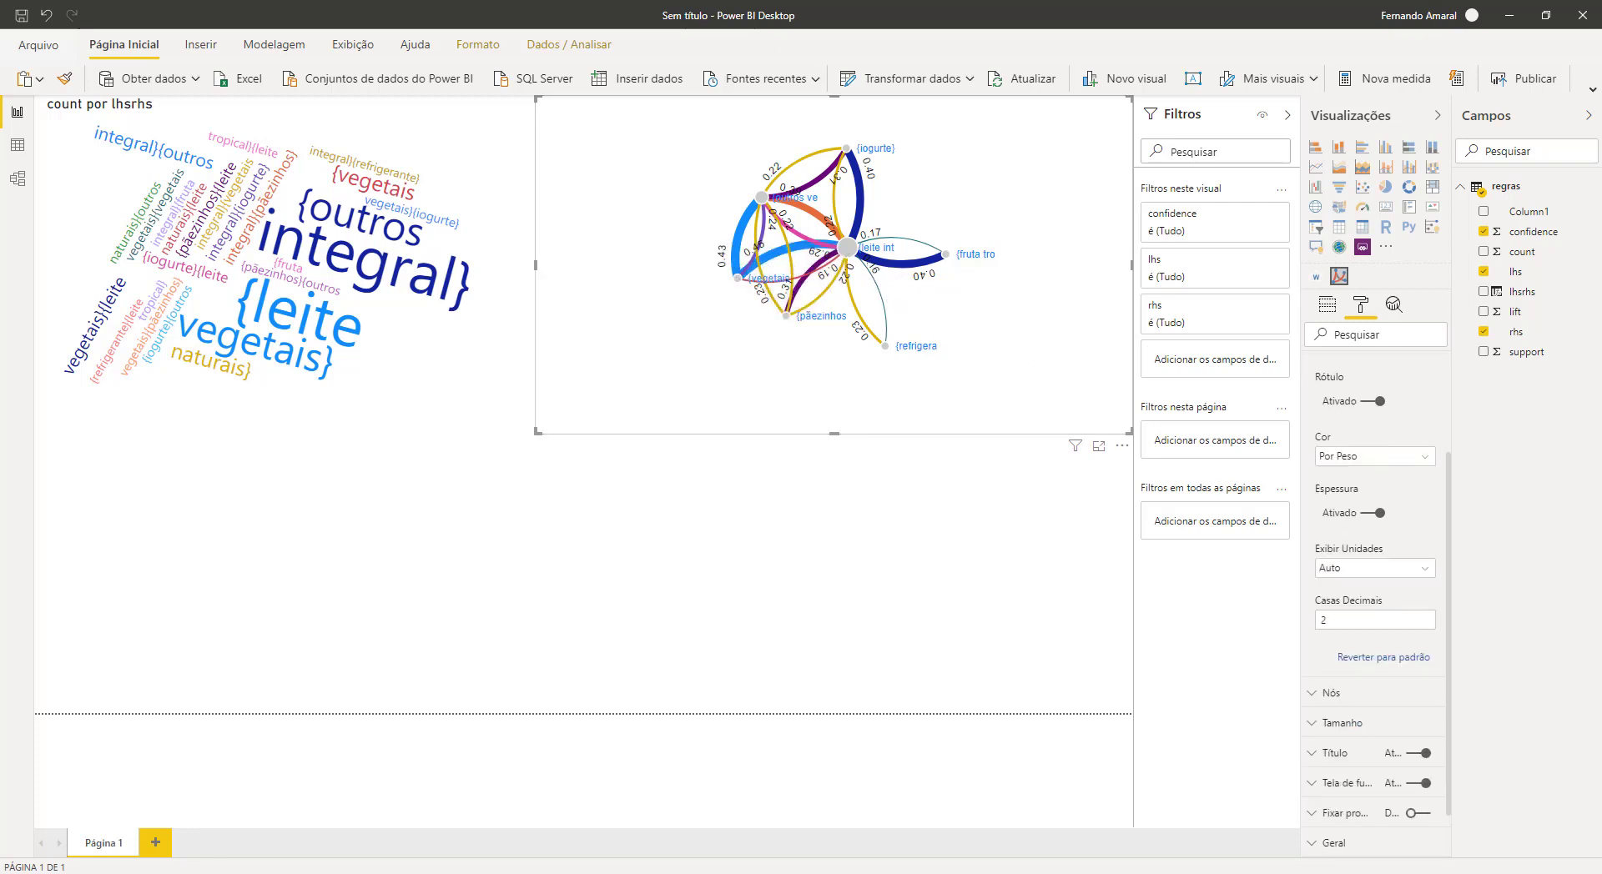
scroll(1377, 638, down, 1)
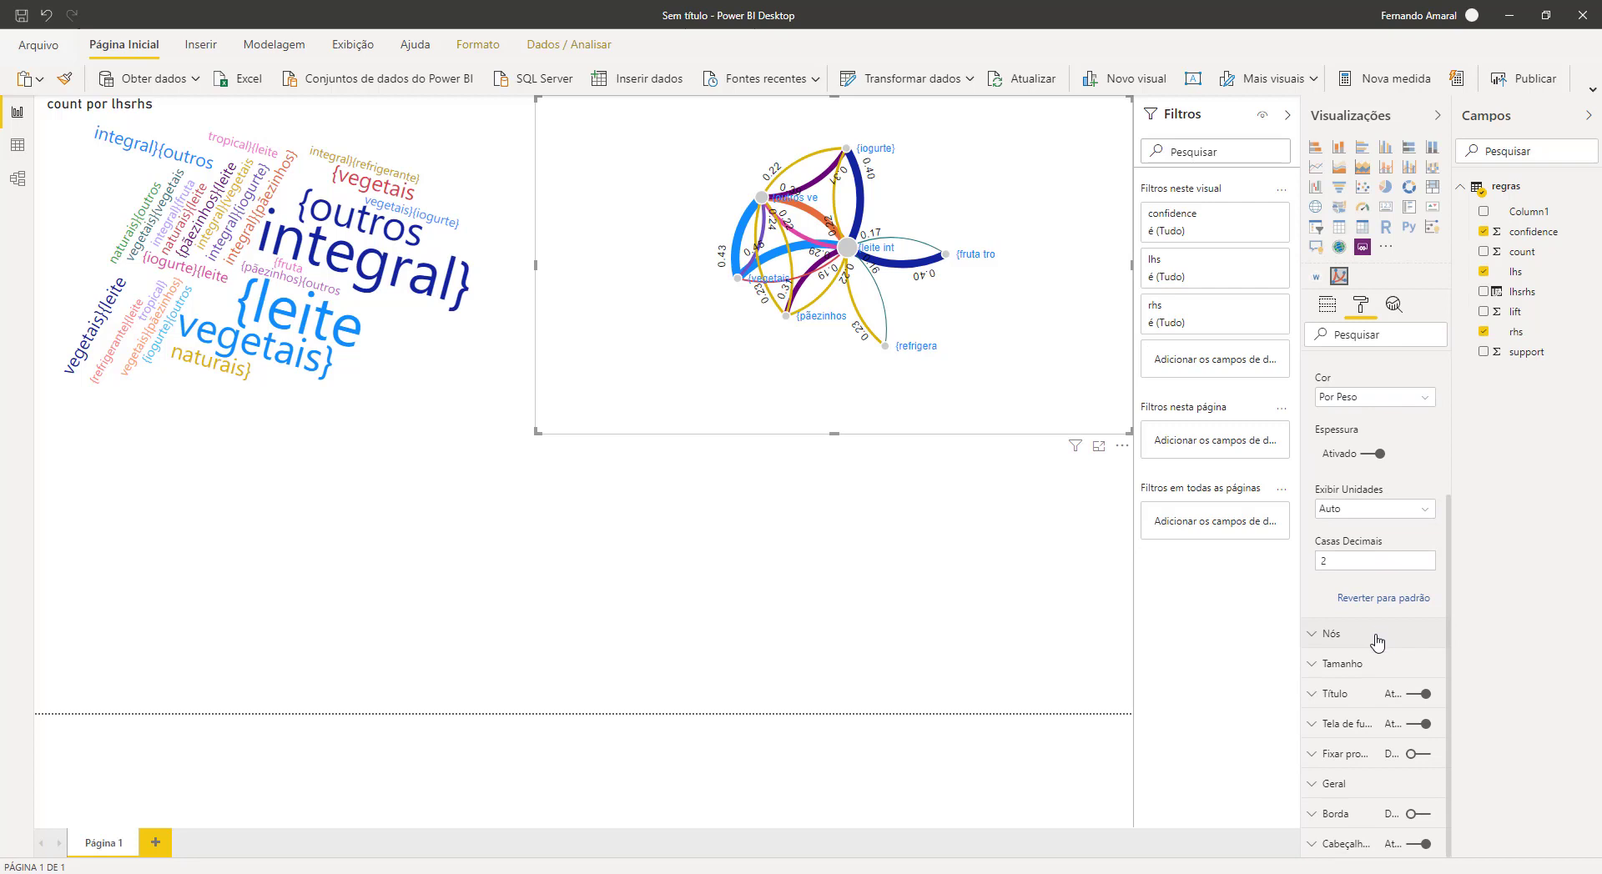
click(1316, 638)
scroll(1384, 634, down, 5)
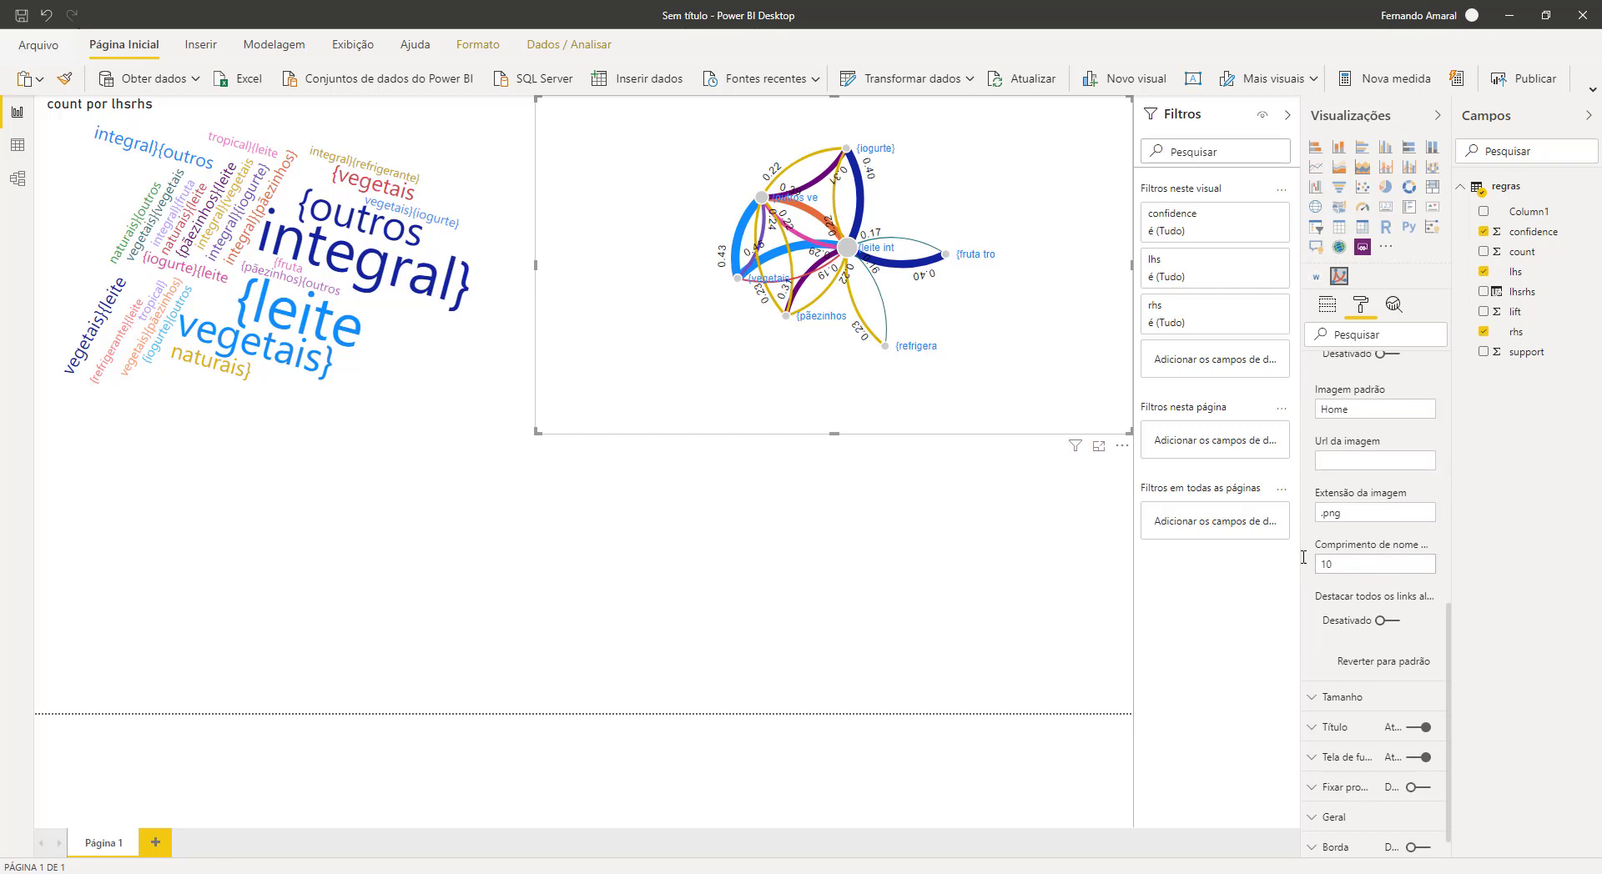
click(1350, 560)
key(Return)
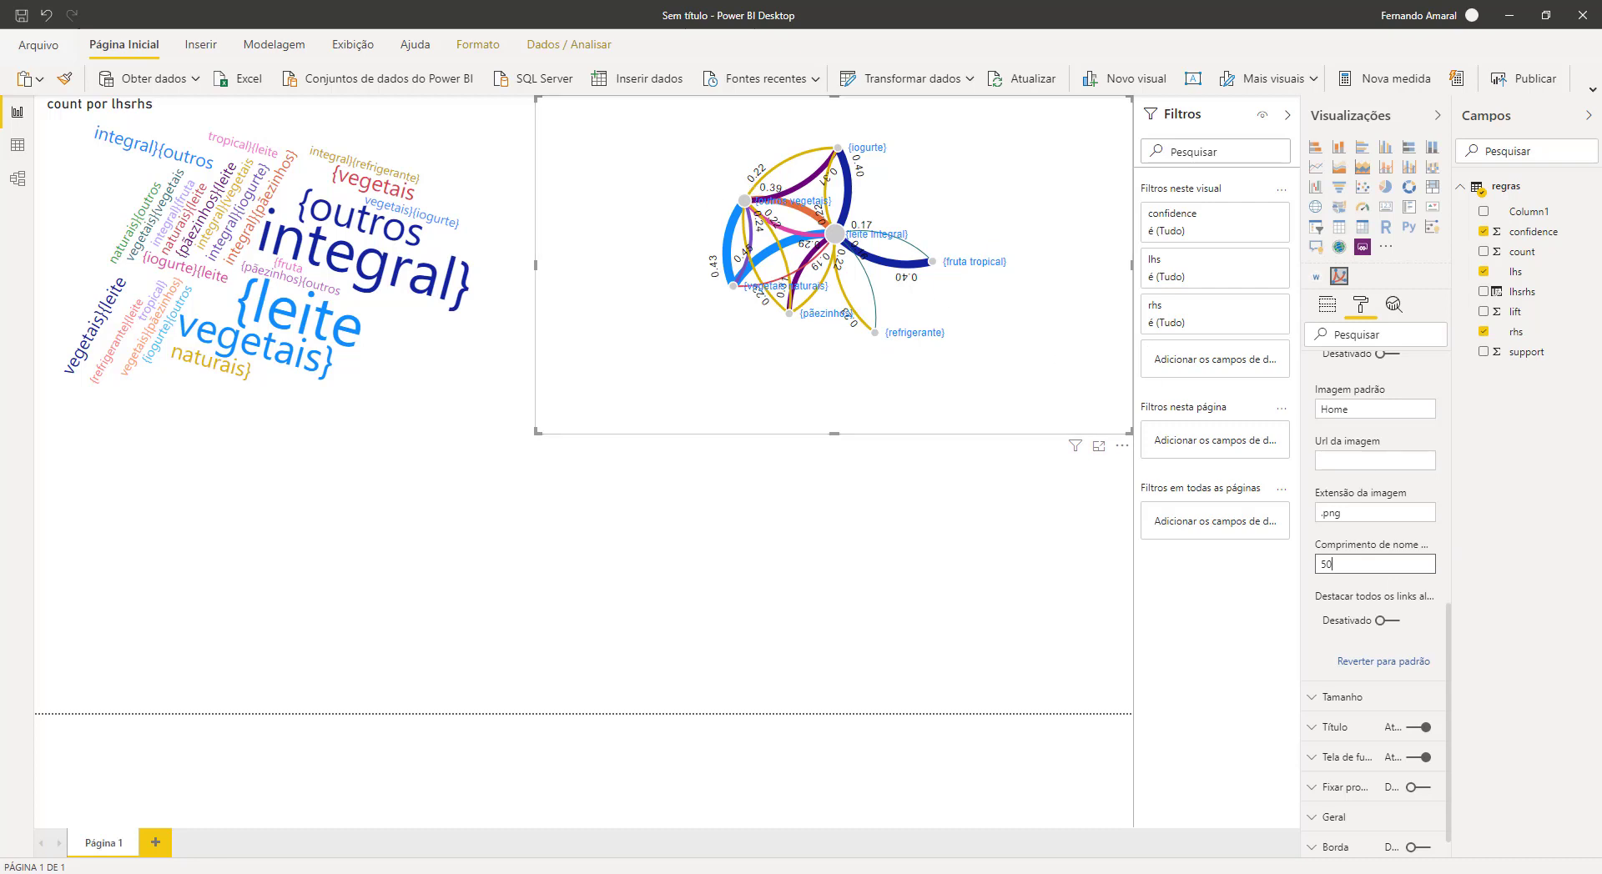
scroll(1375, 564, up, 2)
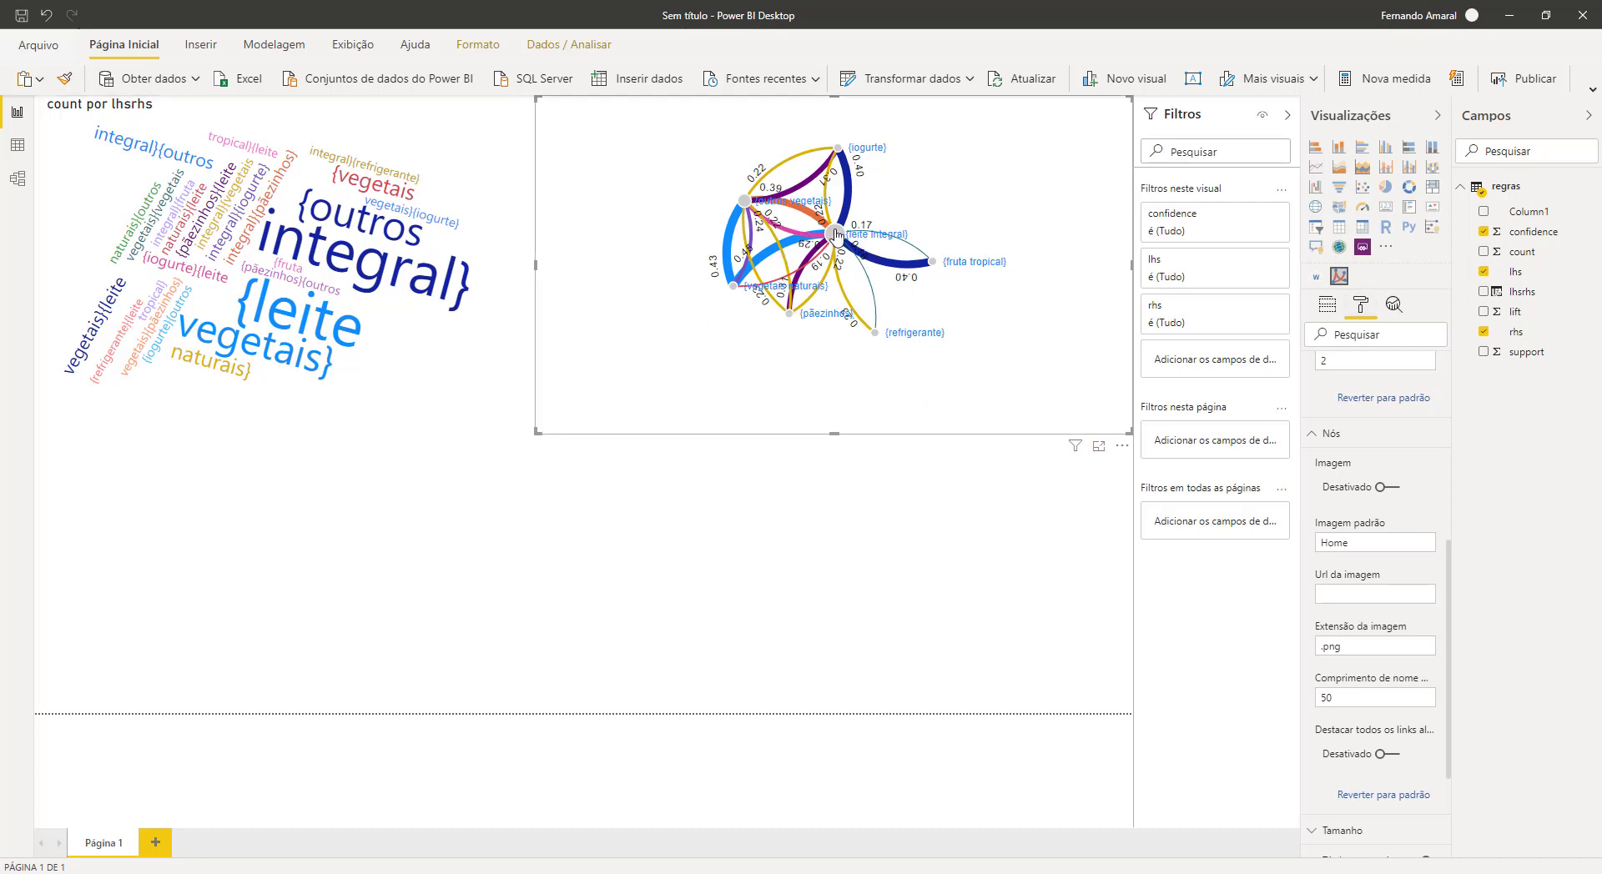
drag(835, 236, 758, 285)
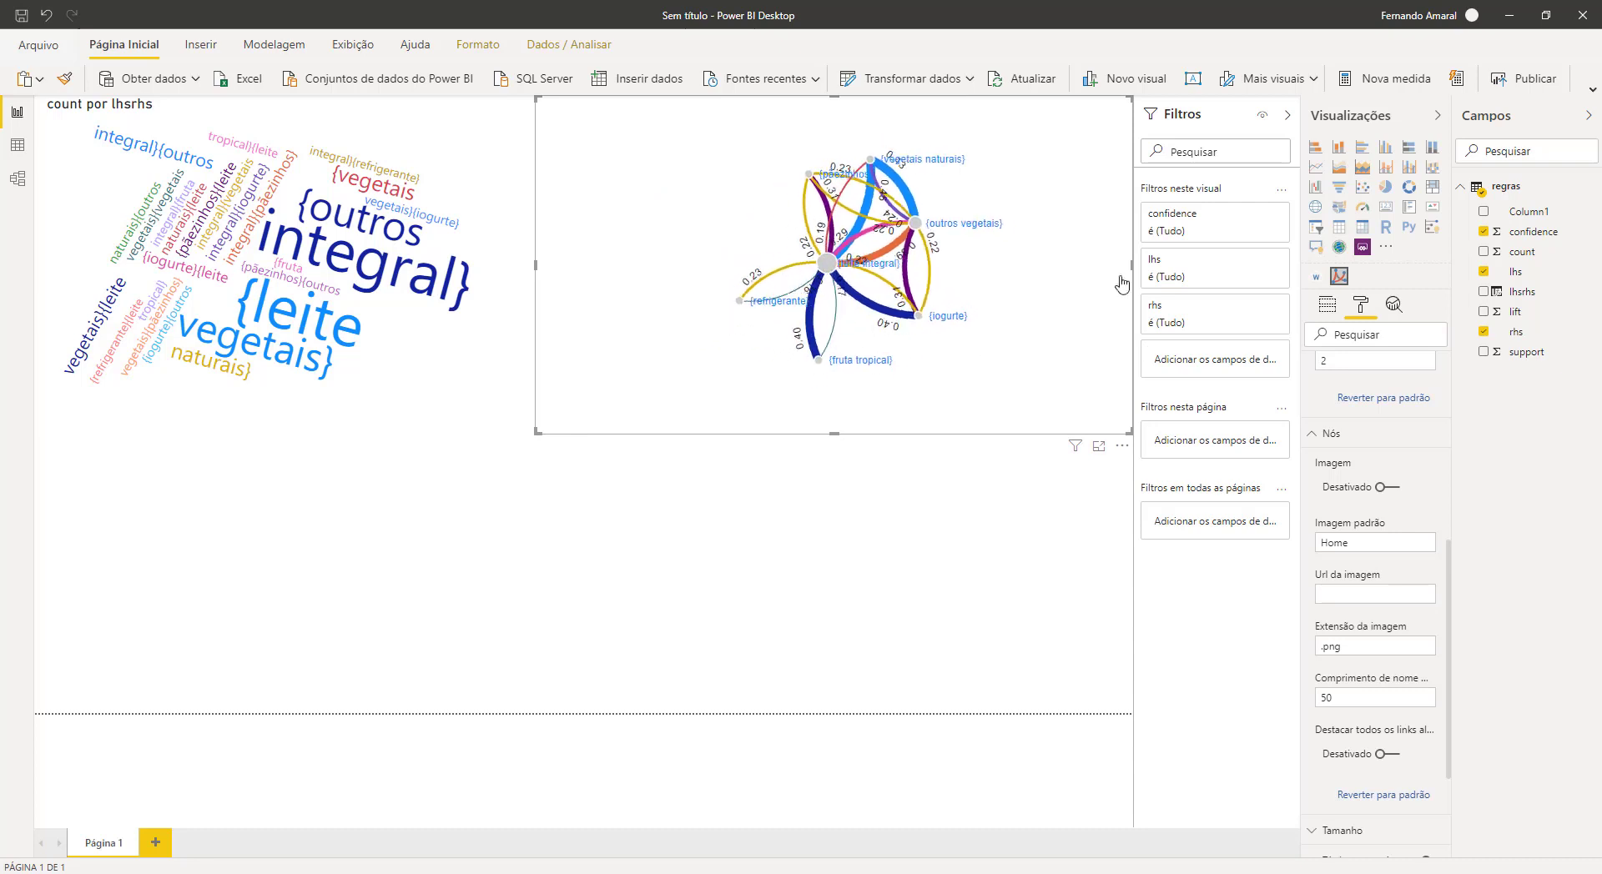
Step: Add a treemap across the full page width below the other visuals, with lhsrhs as its group and confidence as its values
click(895, 555)
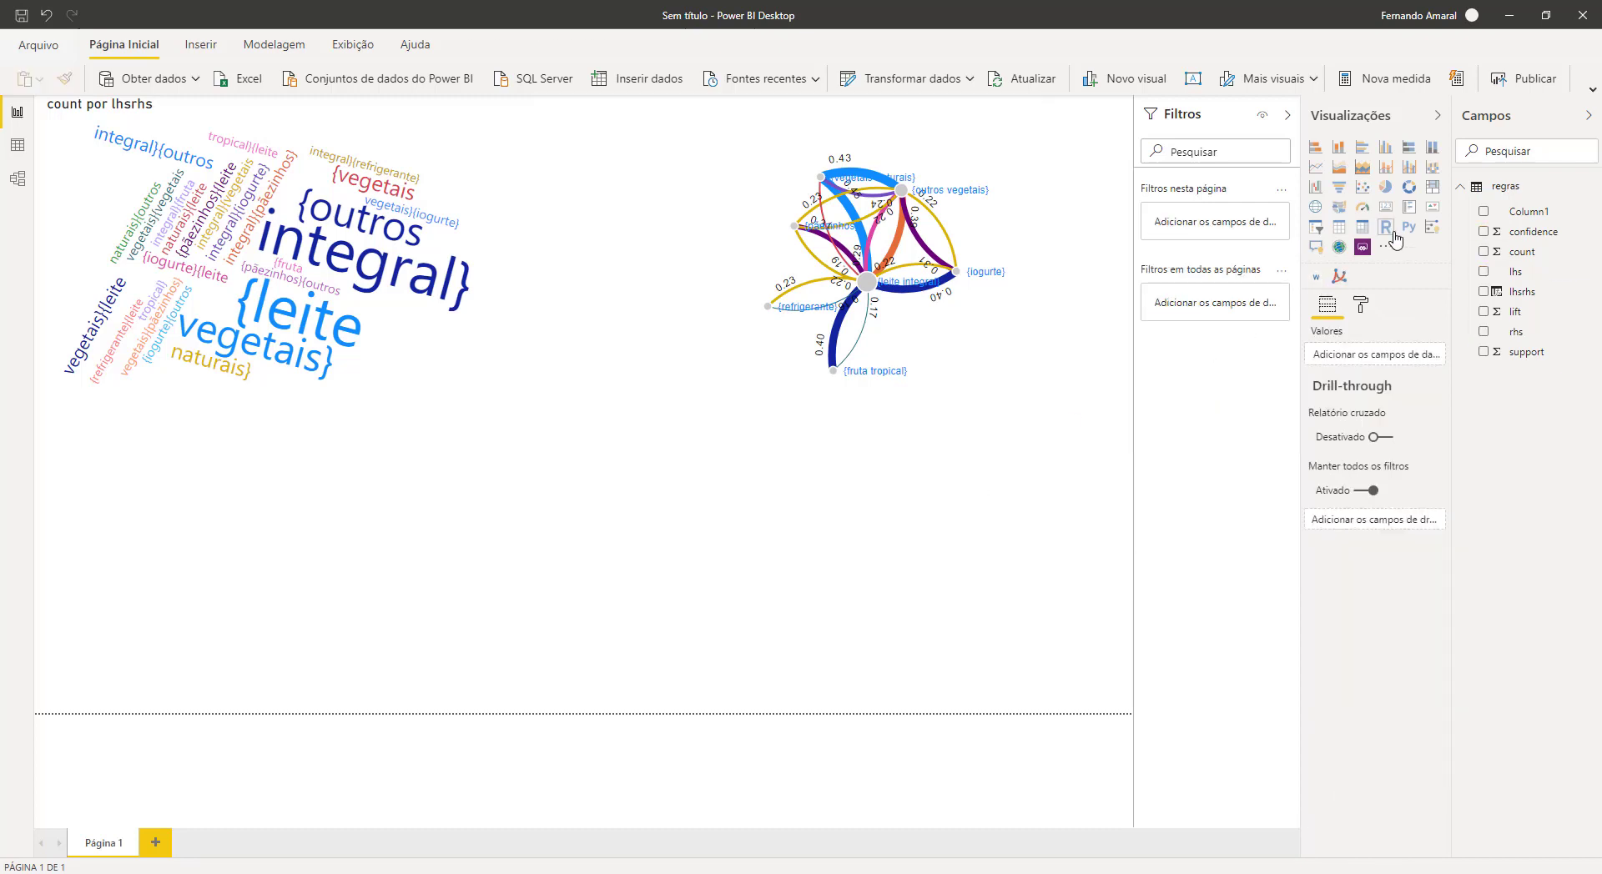
click(1434, 192)
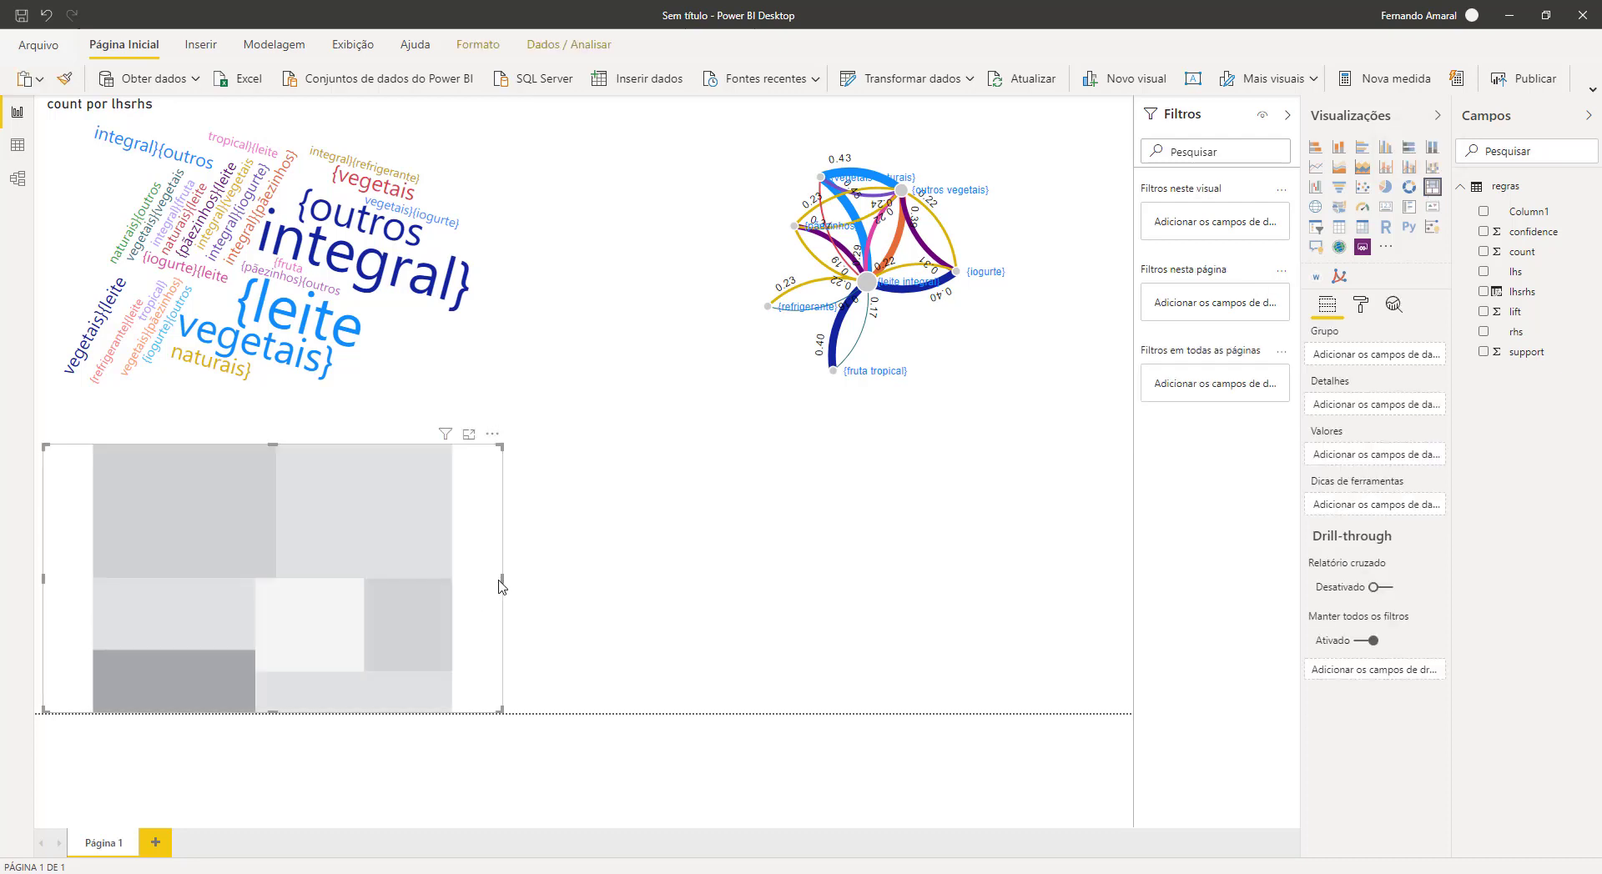
drag(502, 579, 1129, 584)
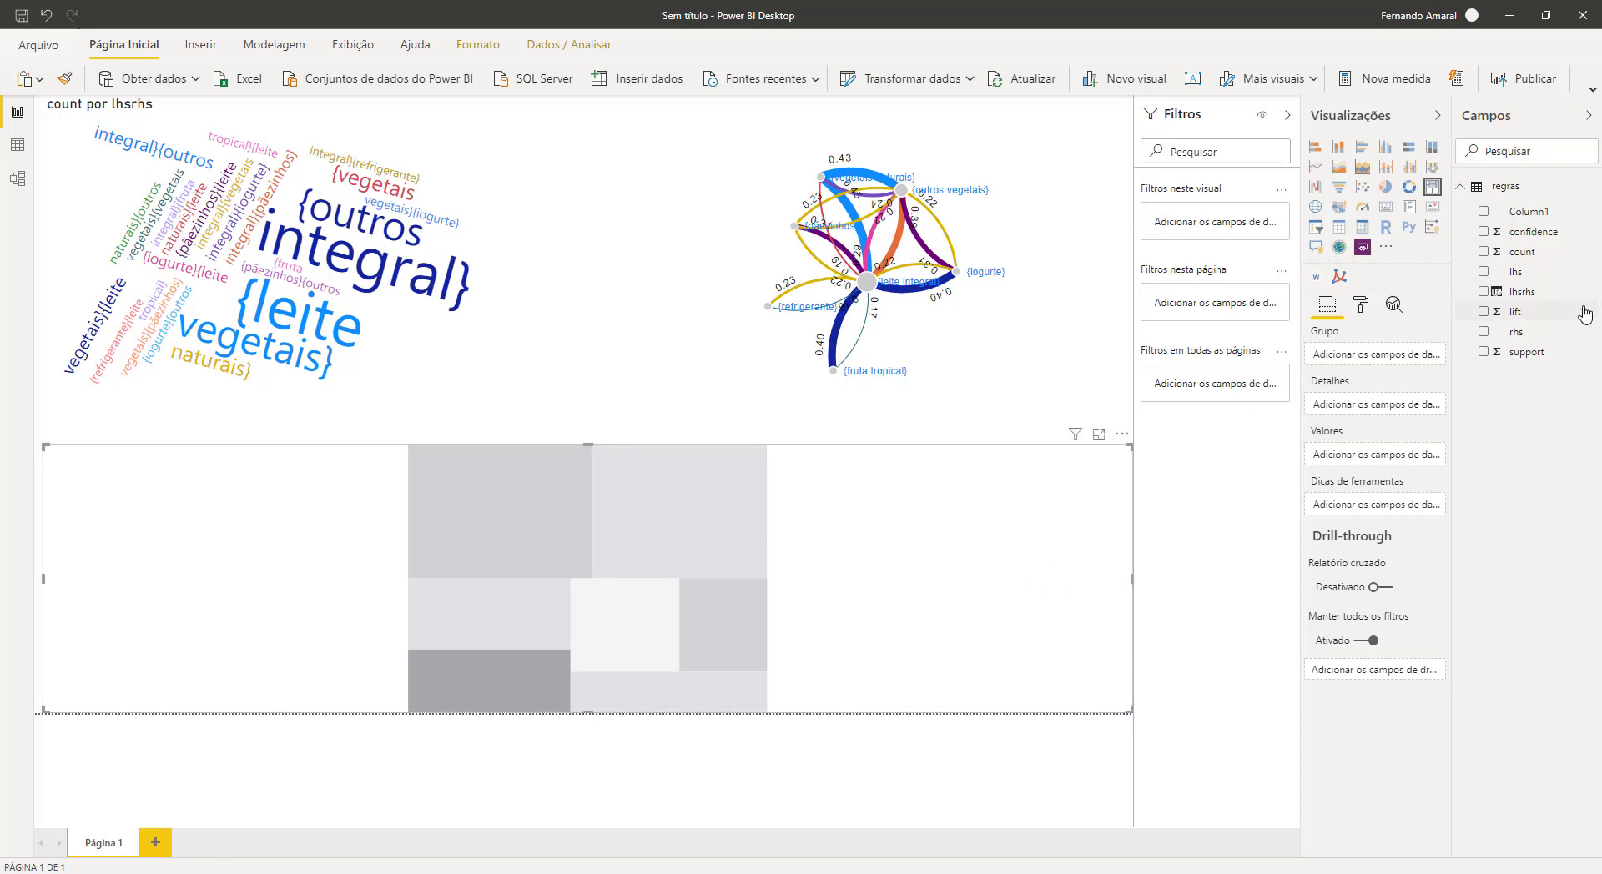
click(1483, 291)
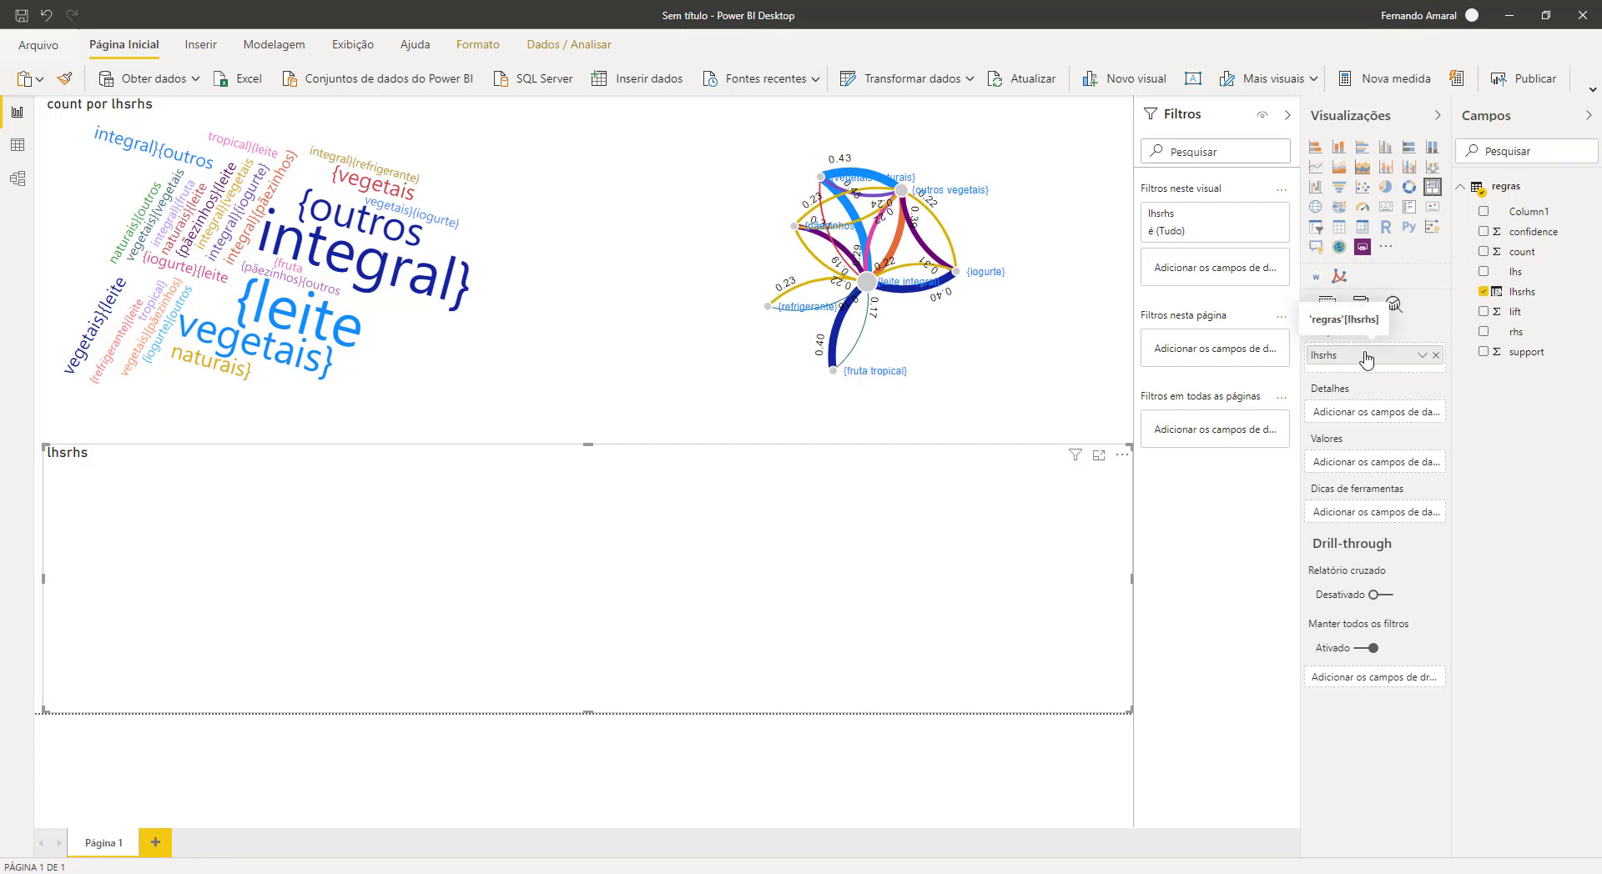
click(1484, 232)
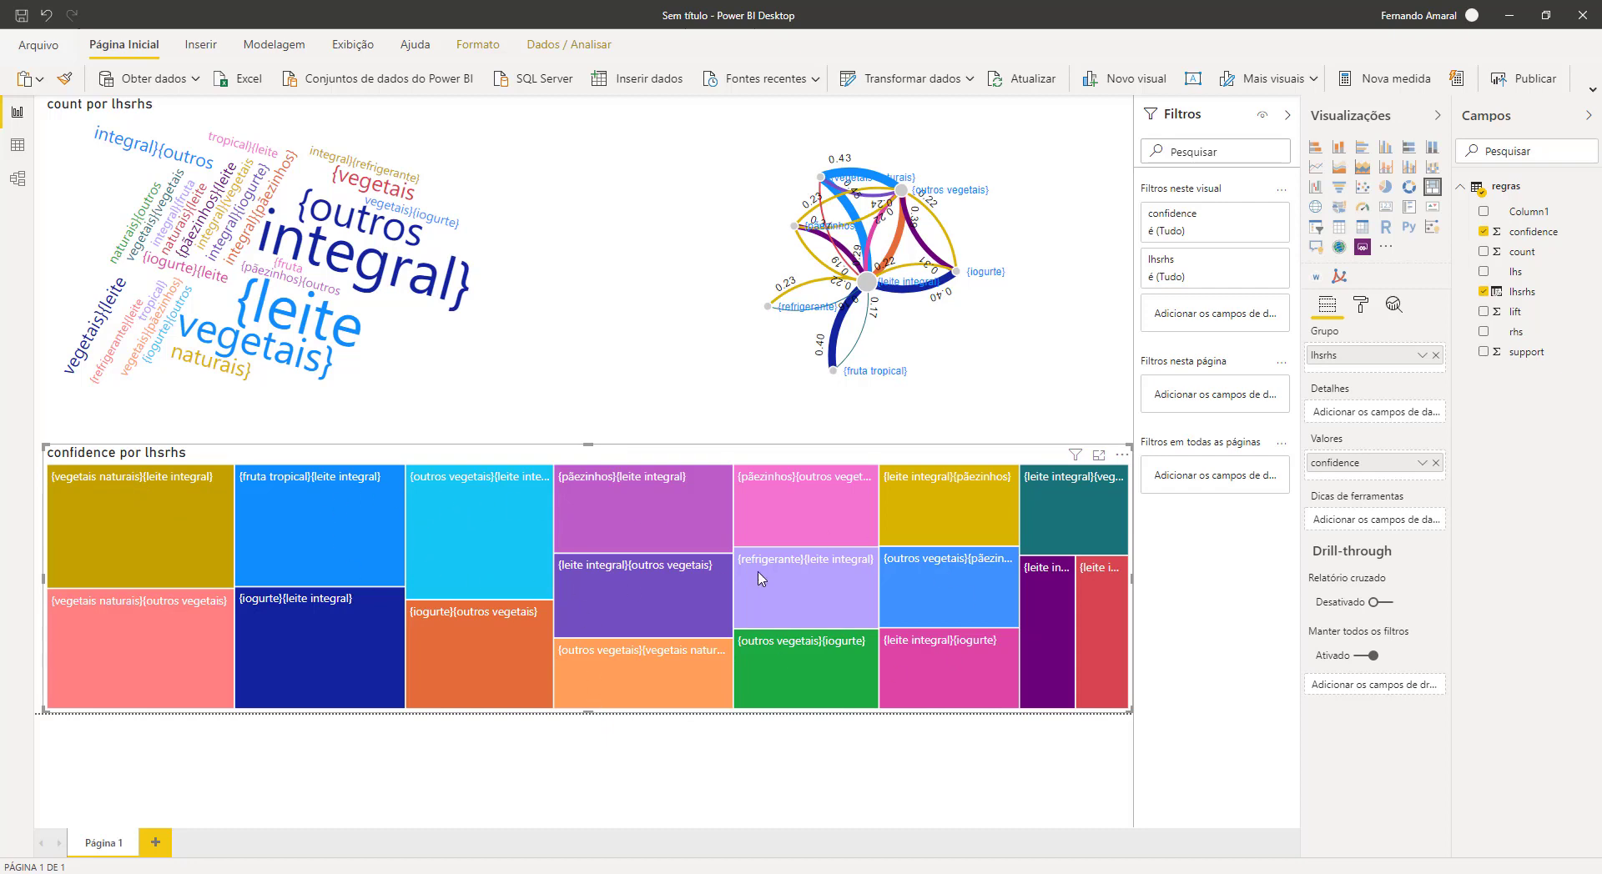
Step: Clear the treemap's title text
click(1361, 309)
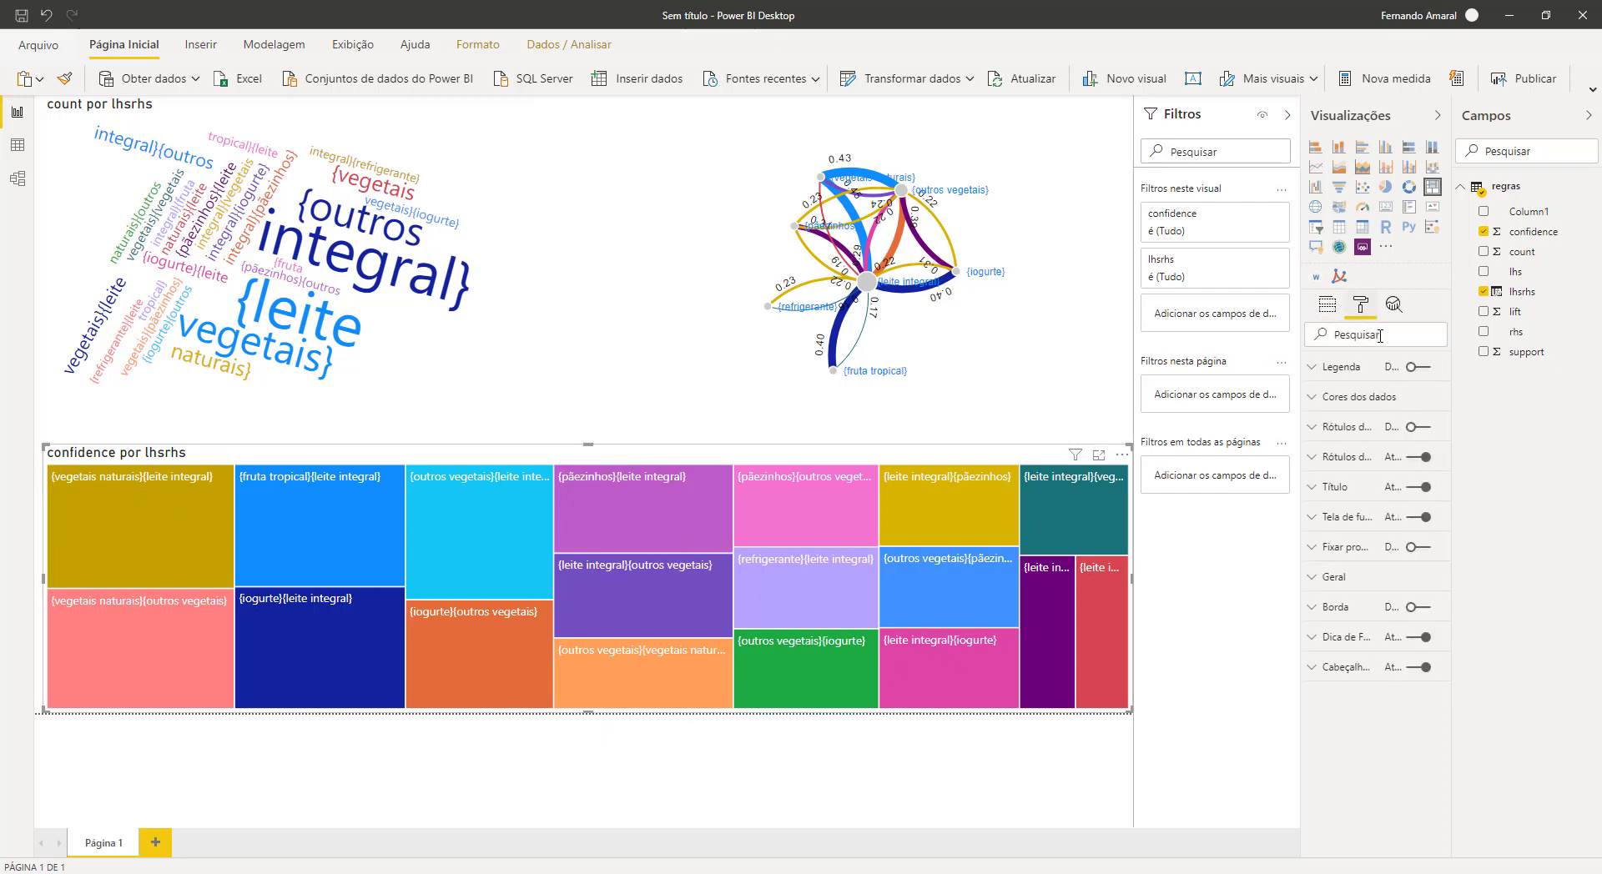
click(1339, 487)
triple_click(1348, 534)
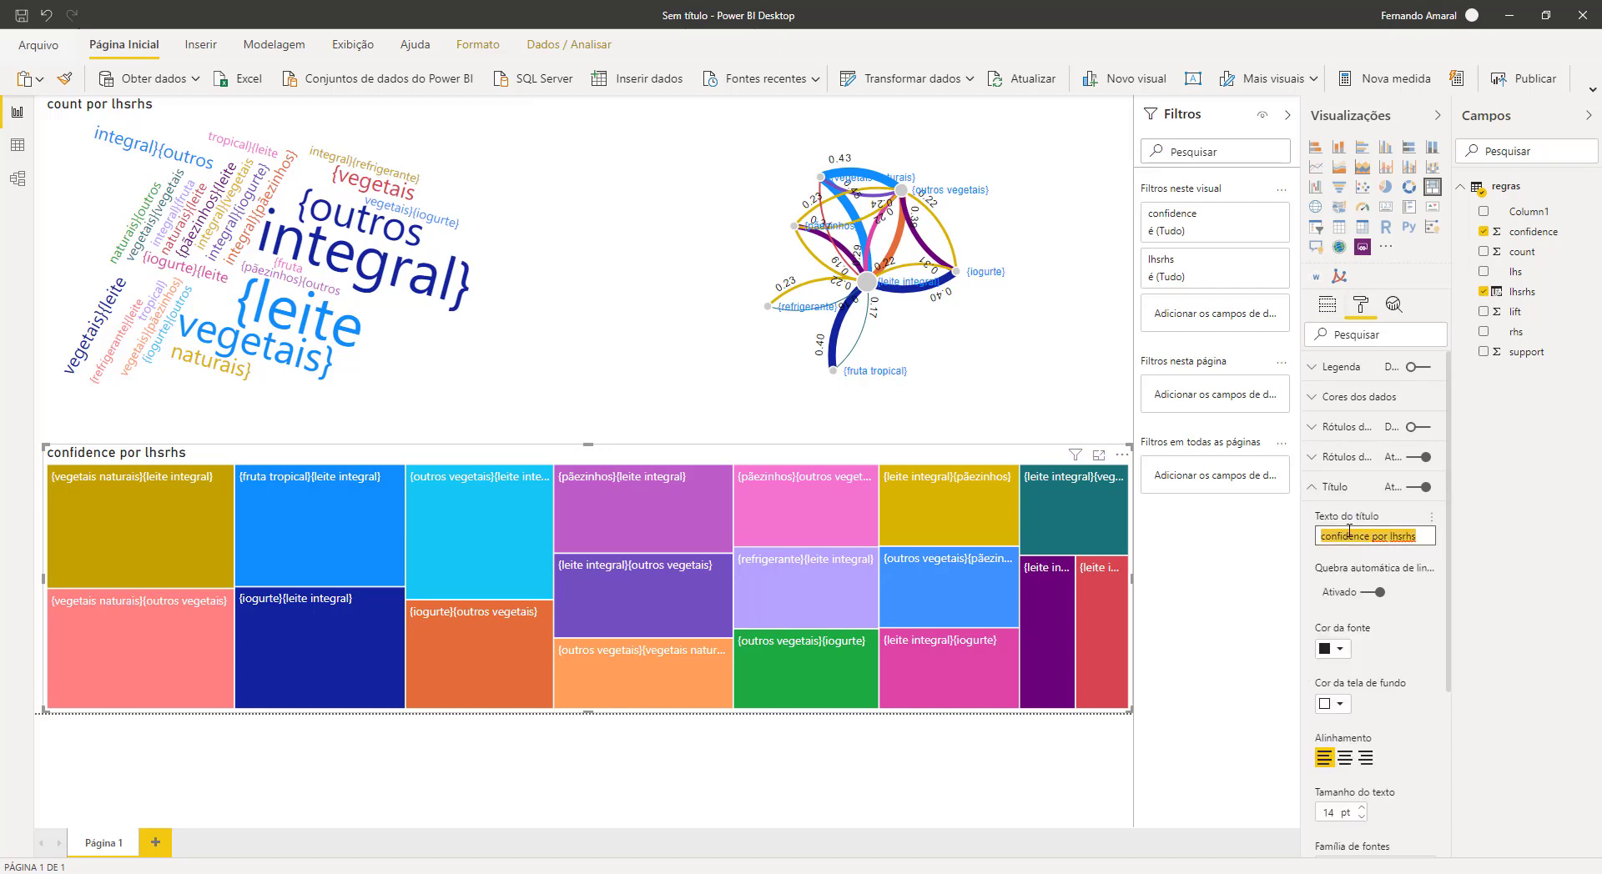
key(BackSpace)
click(1321, 492)
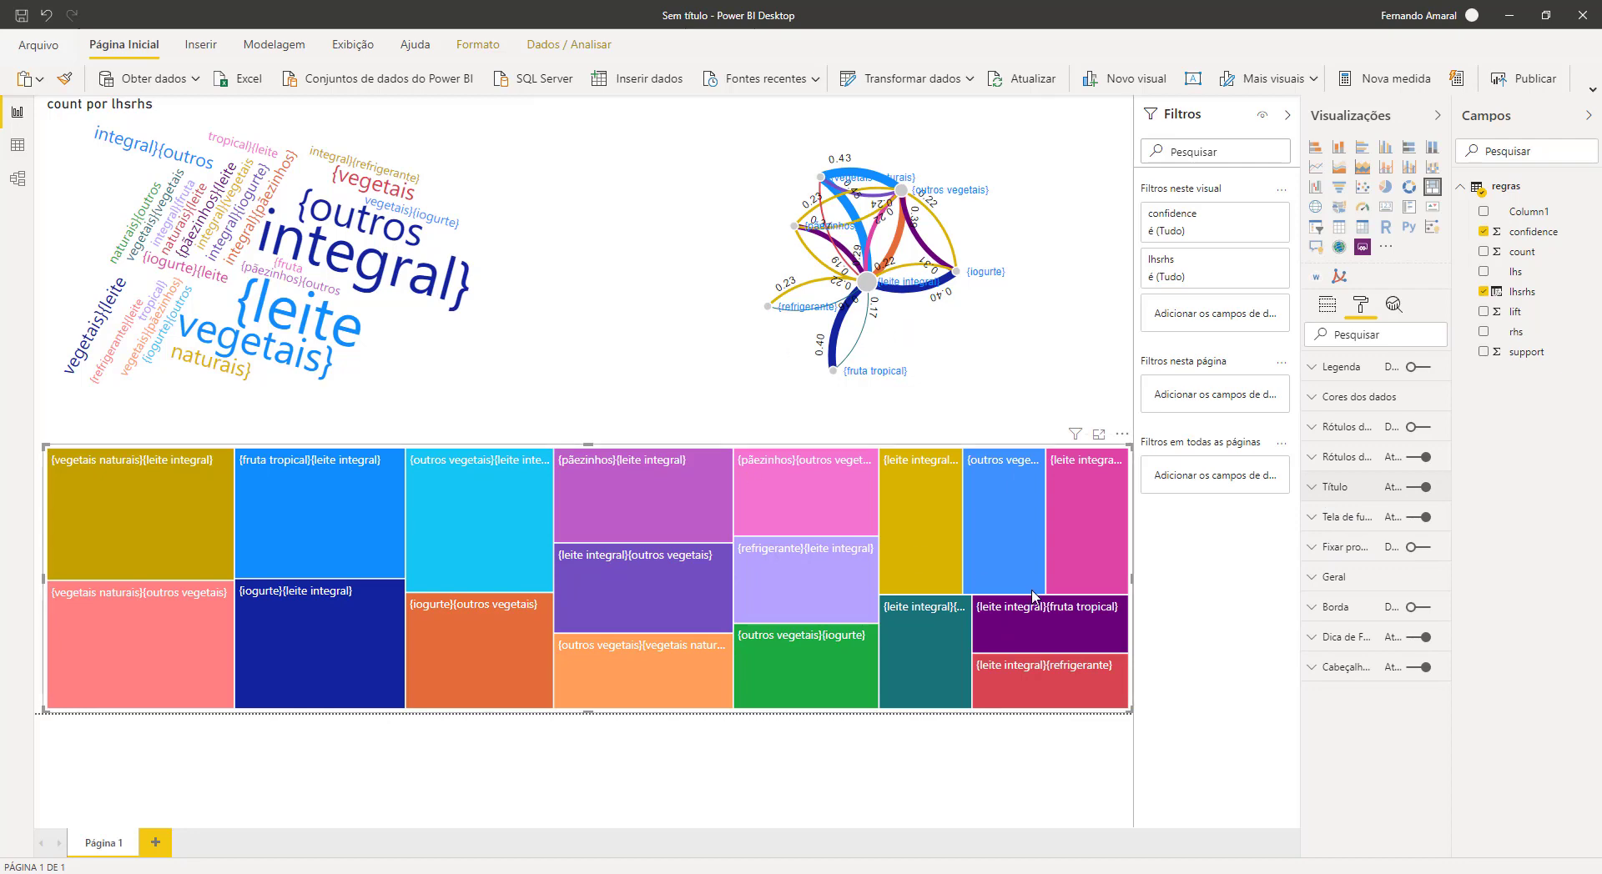
Step: Narrow the treemap to about half the page width and clear the tile selection that cross-filters the other visuals
drag(1136, 581, 1036, 582)
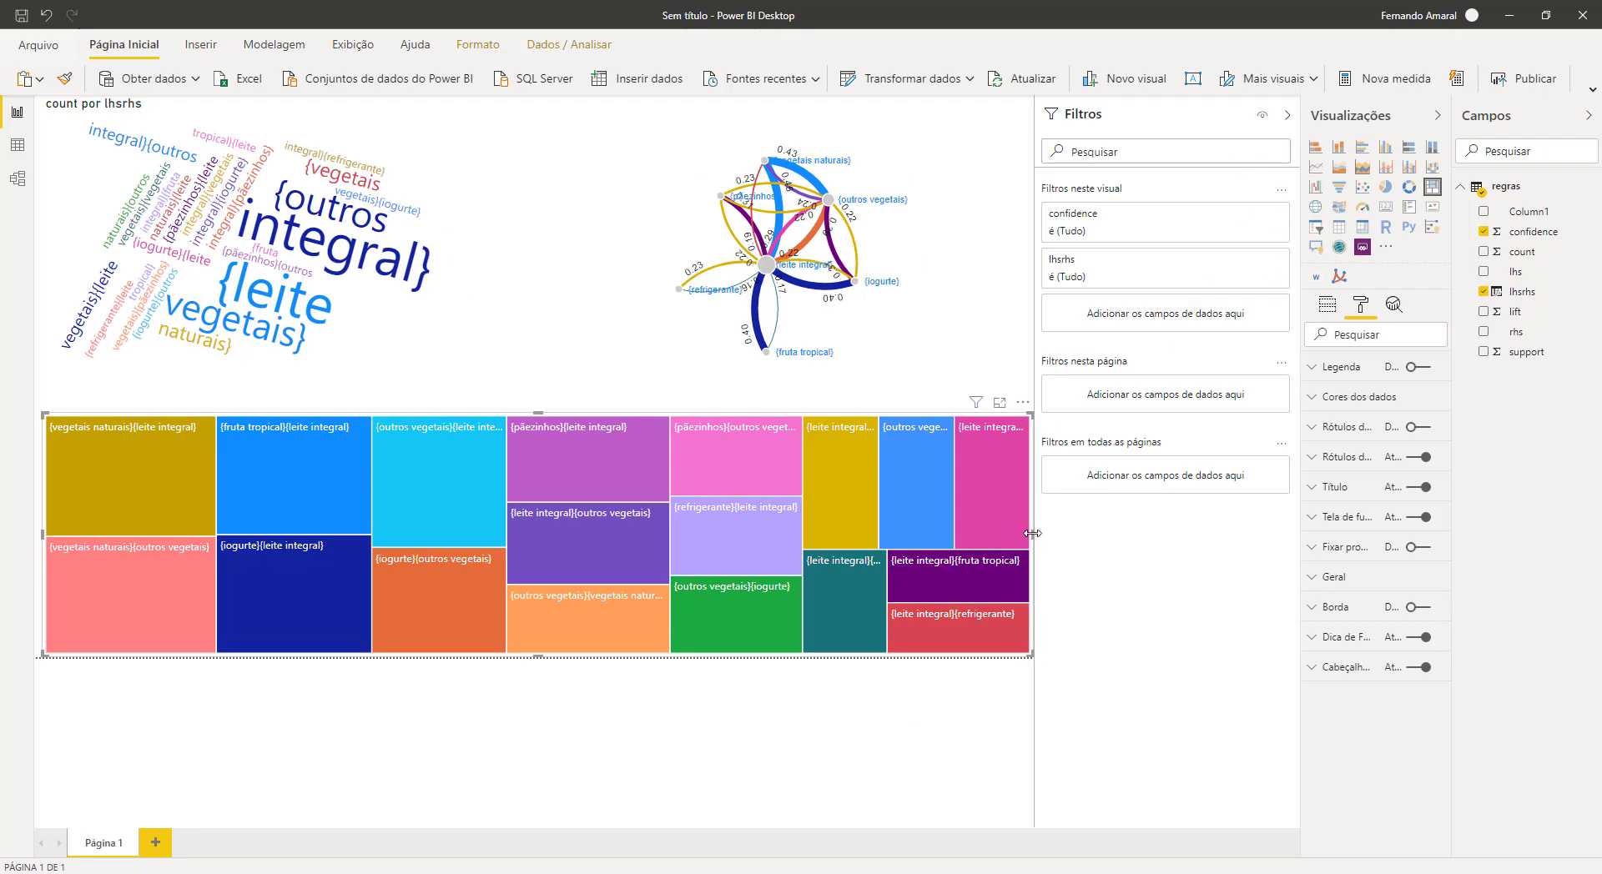
drag(1033, 533, 1345, 562)
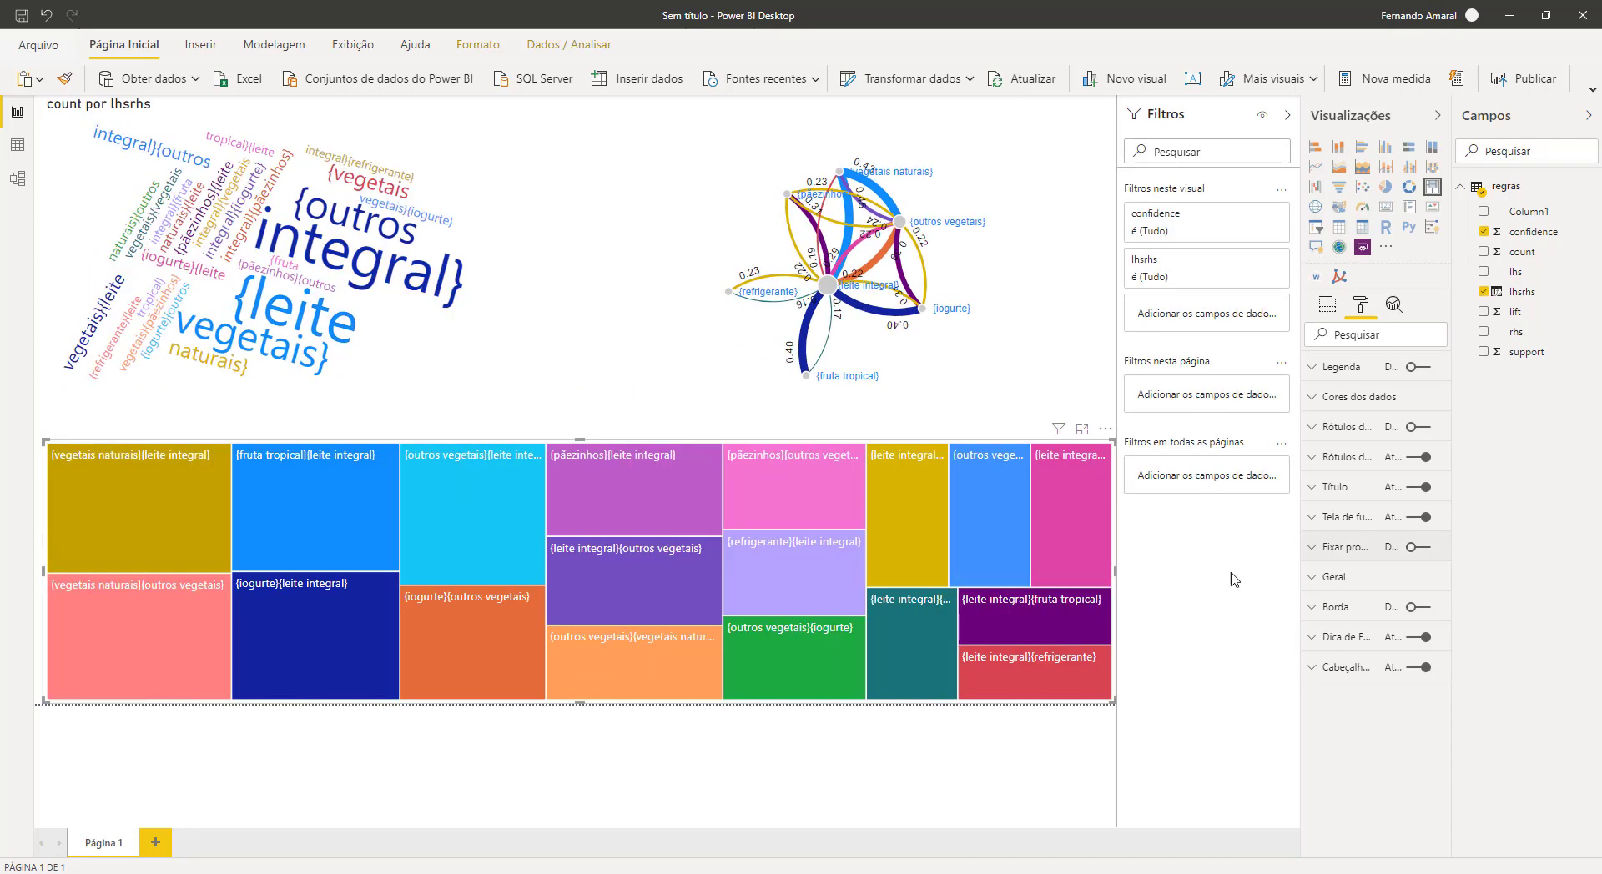
click(912, 538)
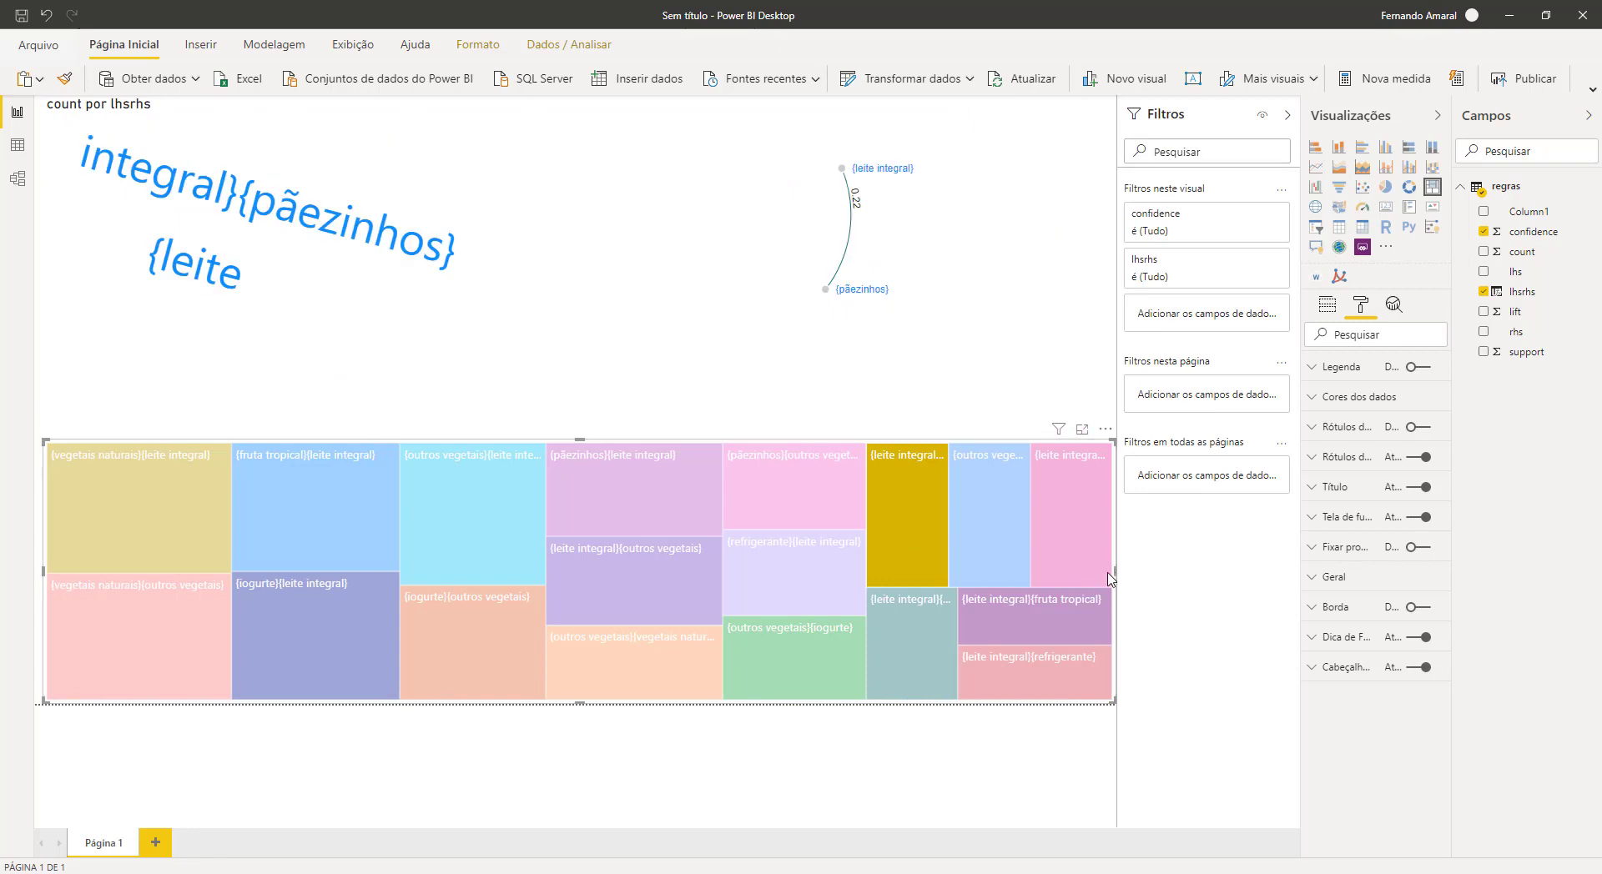
drag(1108, 578, 567, 574)
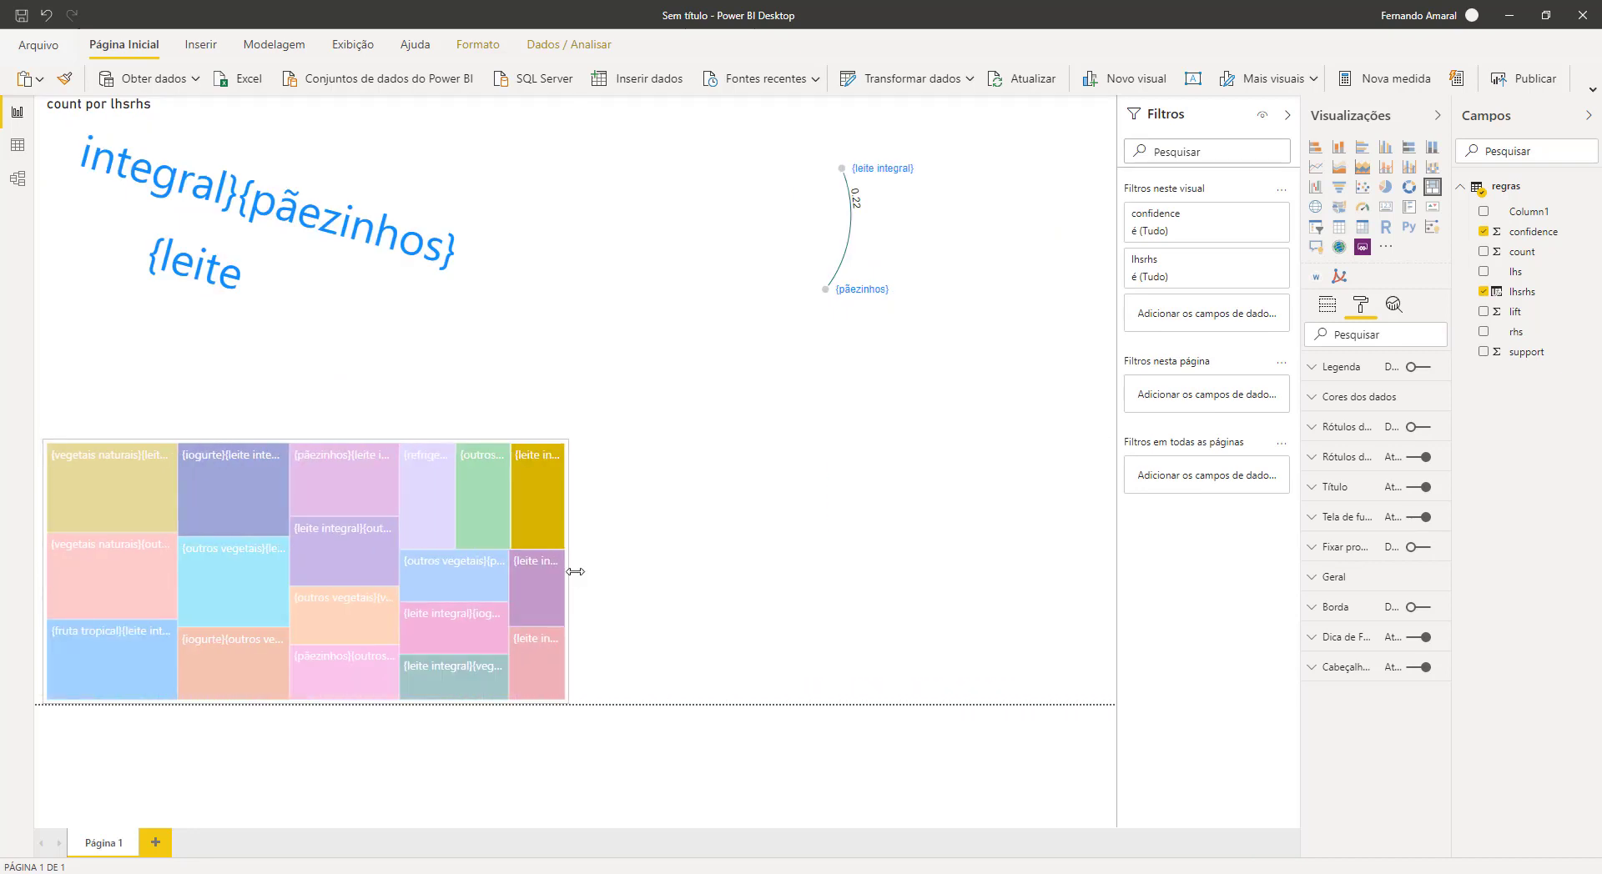
click(688, 571)
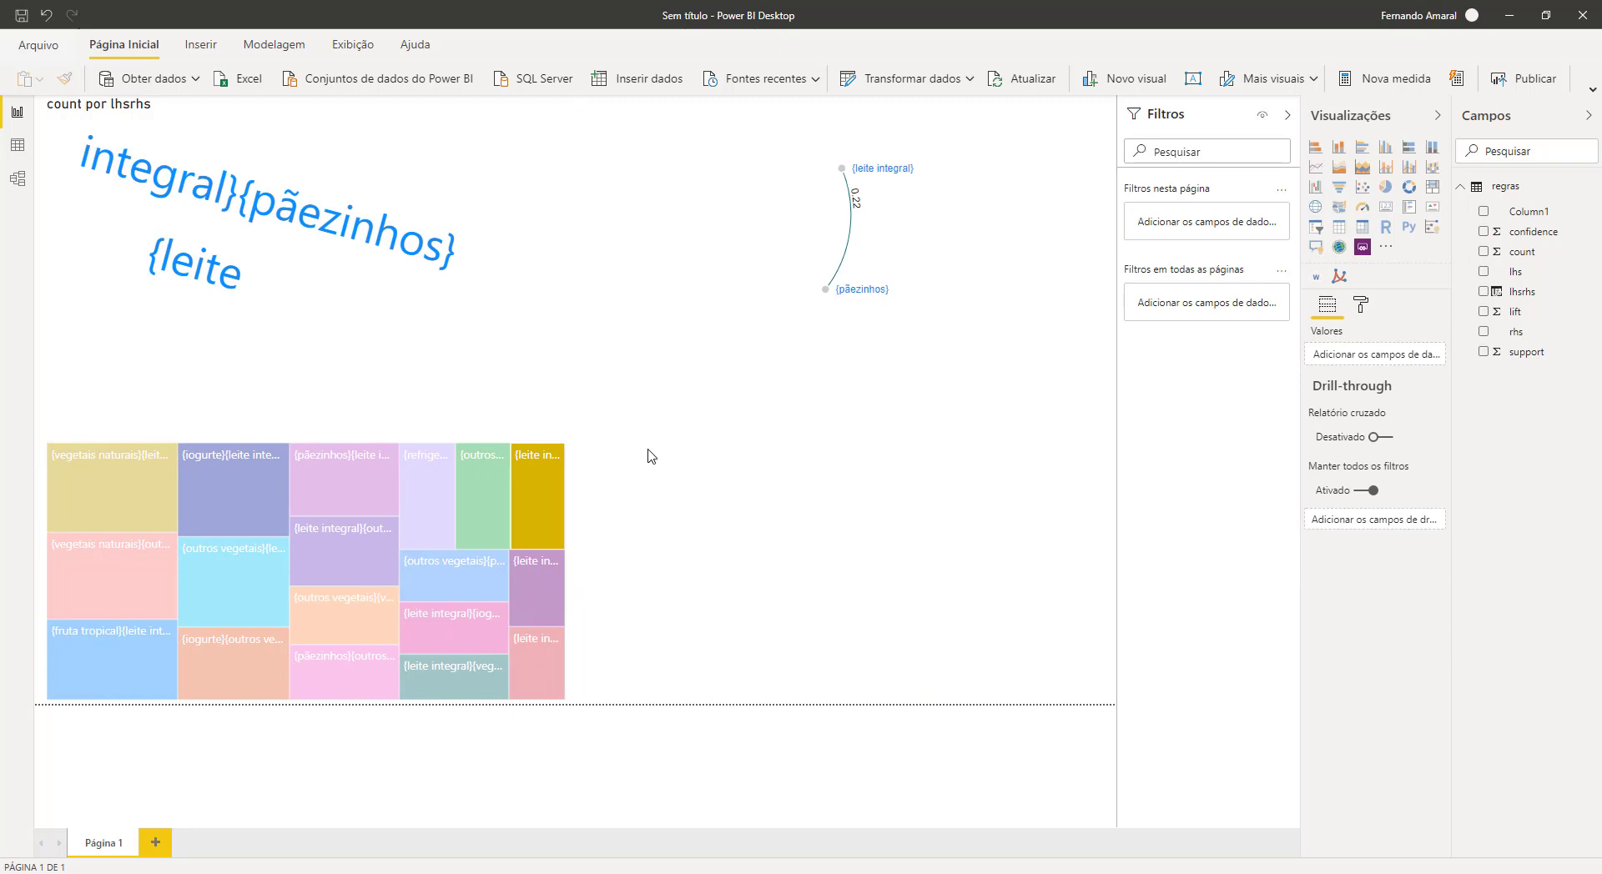
click(479, 340)
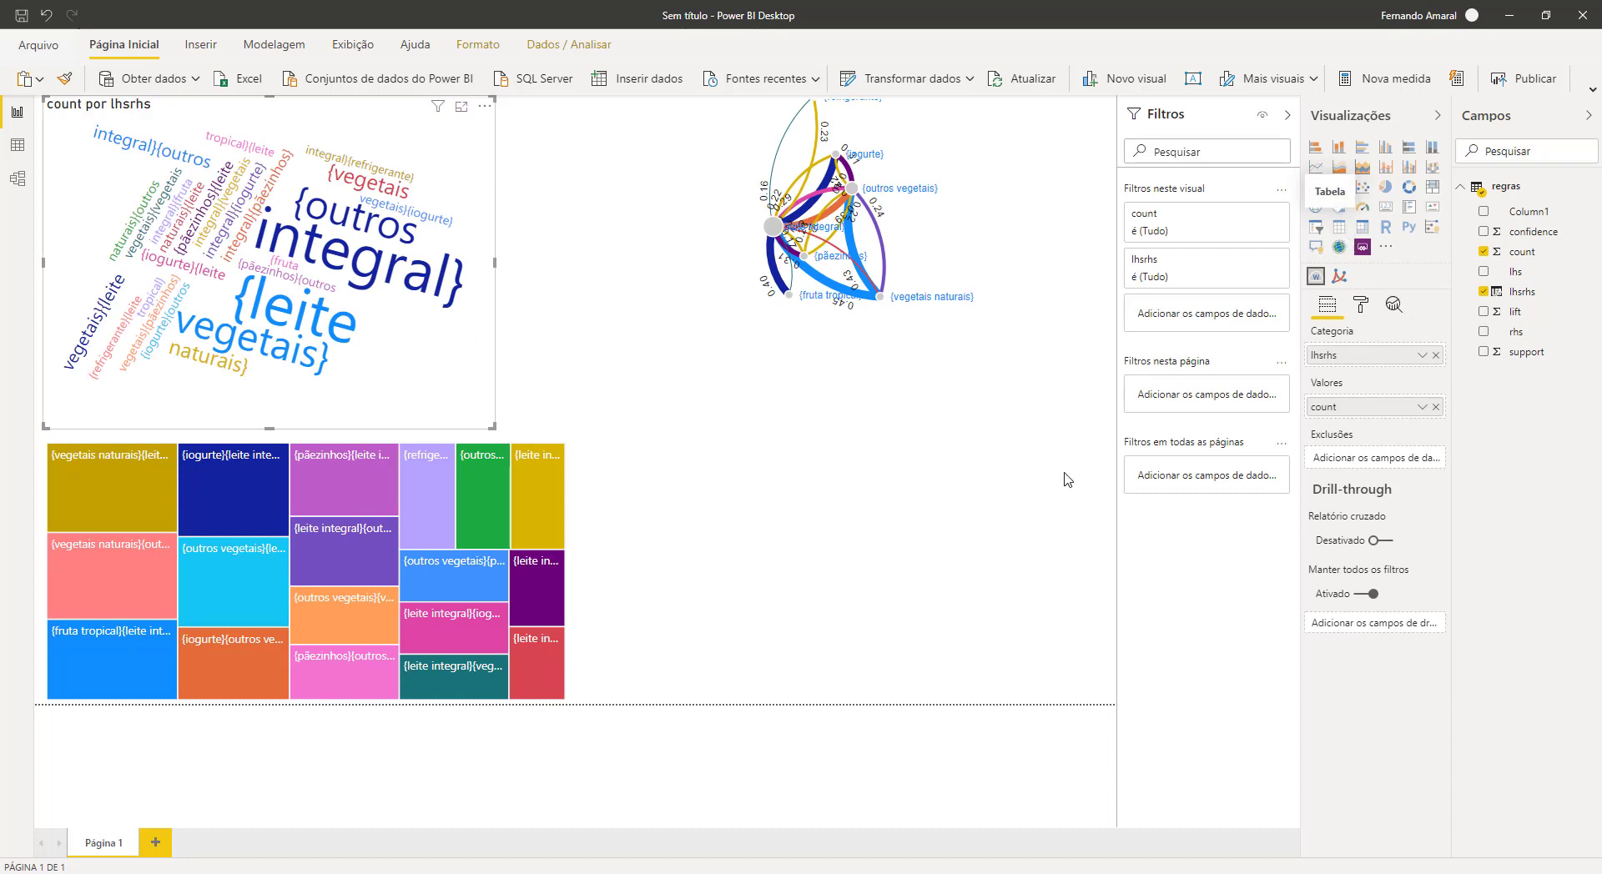
Step: Add a table in the empty area beside the treemap with all fields of regras, and remove Column1 from it
click(939, 586)
click(1339, 227)
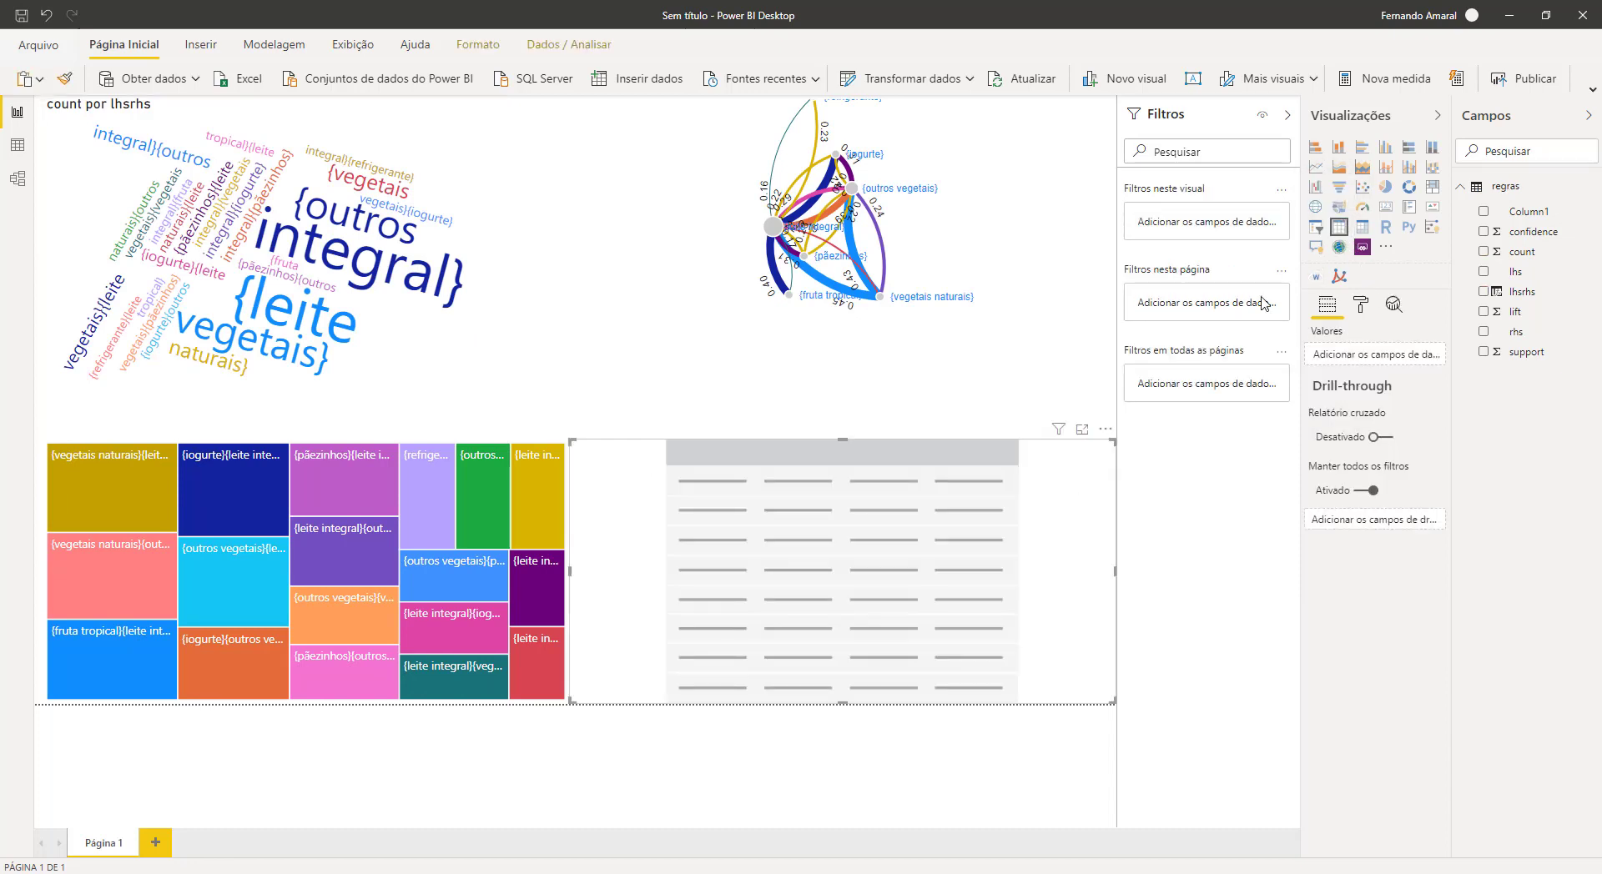
click(1483, 211)
click(1483, 232)
click(1484, 251)
click(1483, 271)
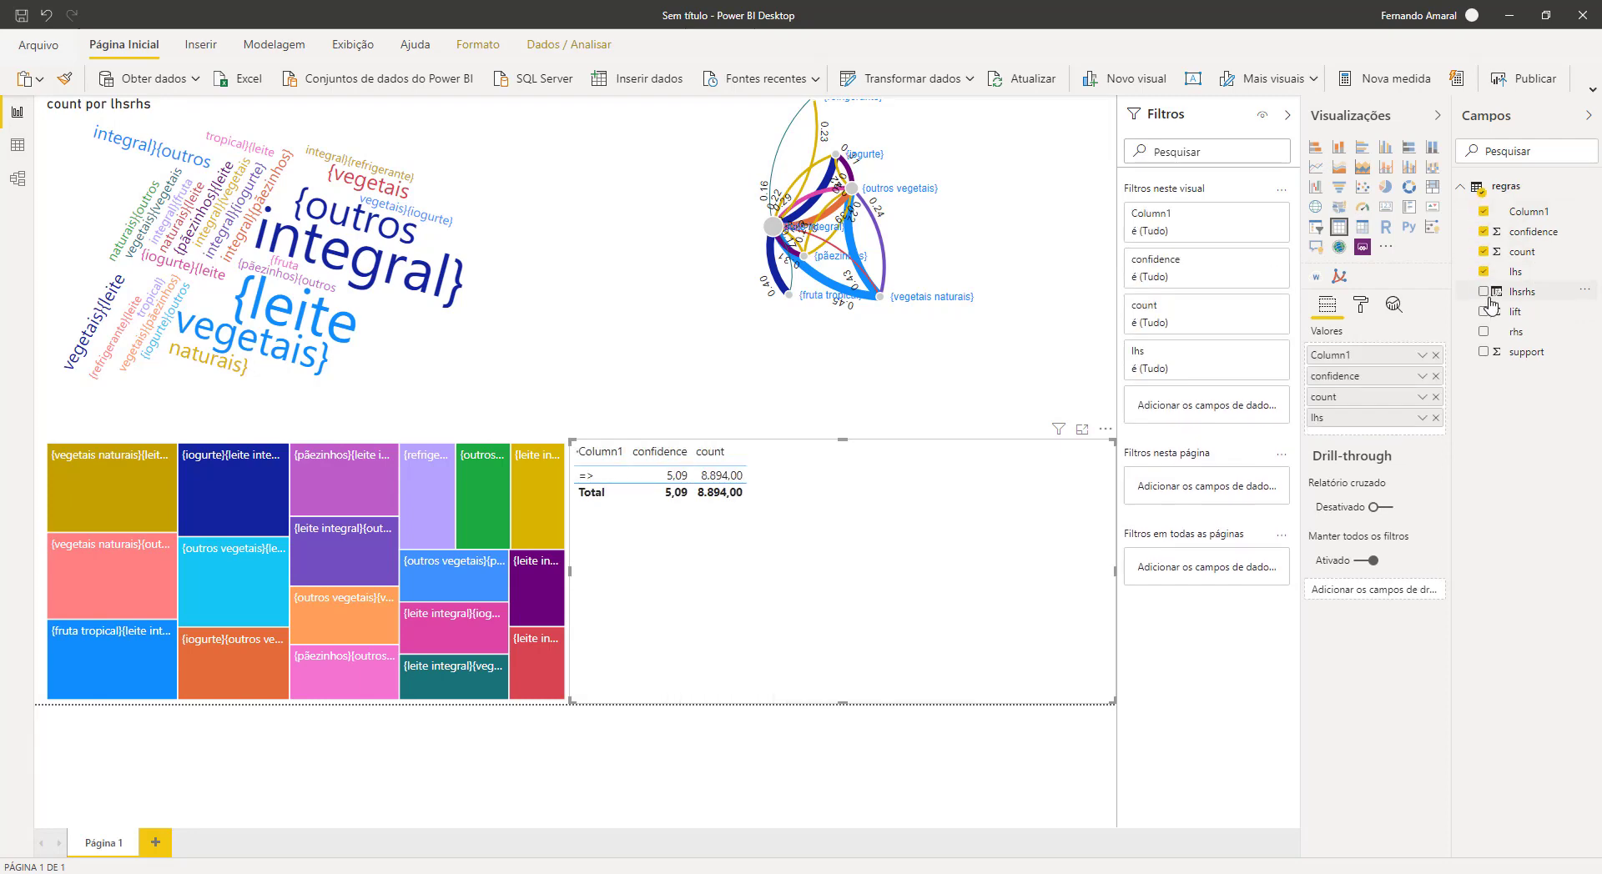
click(1483, 292)
click(1483, 311)
click(1483, 331)
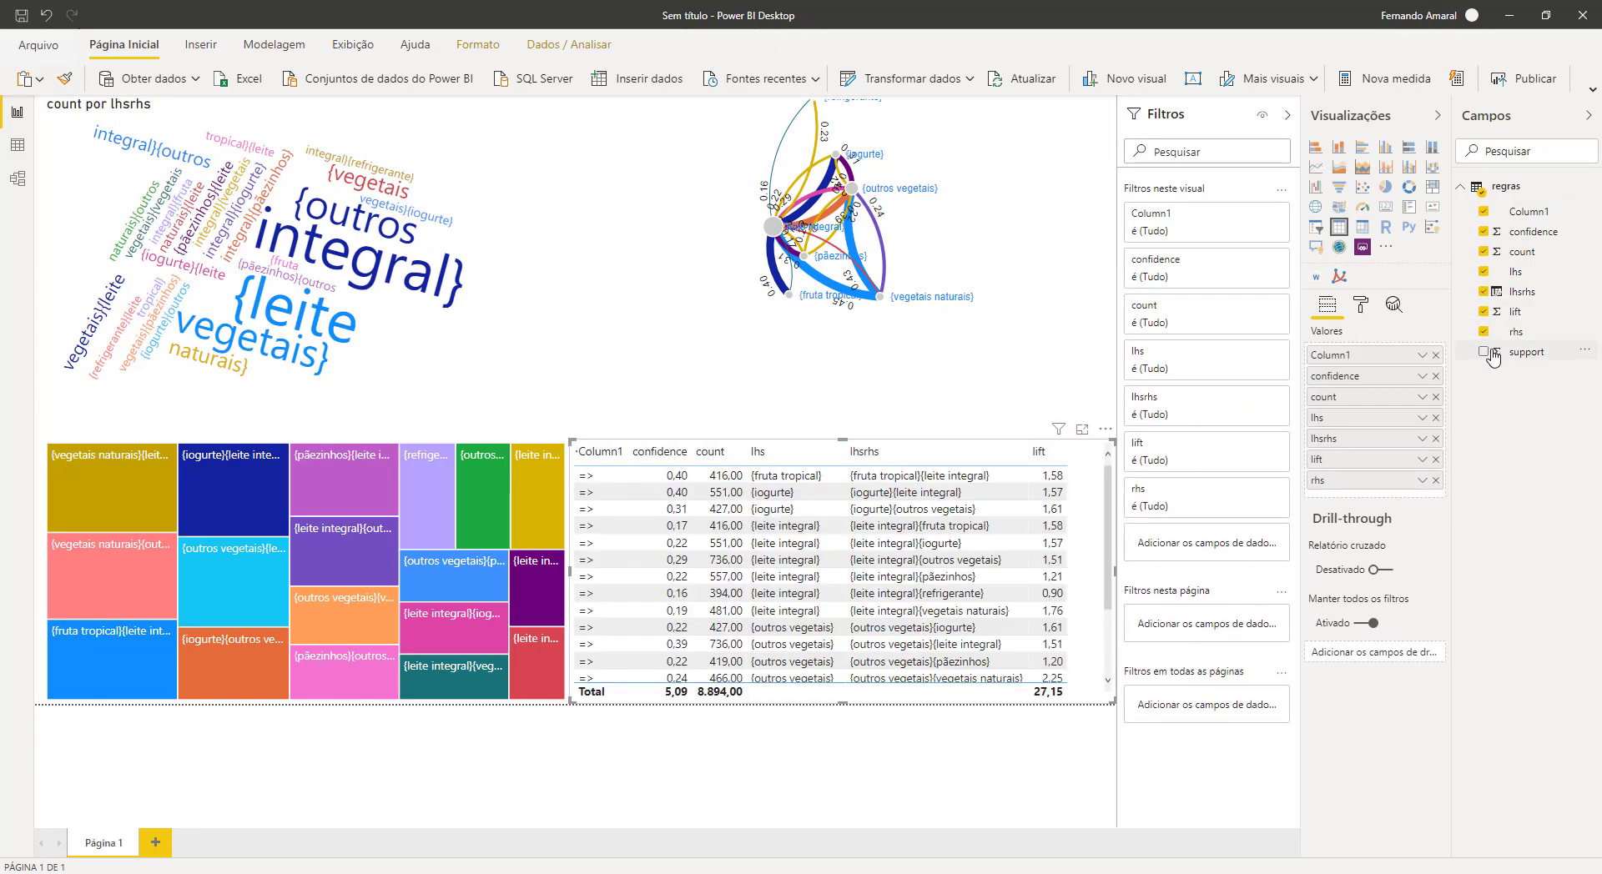
click(1484, 352)
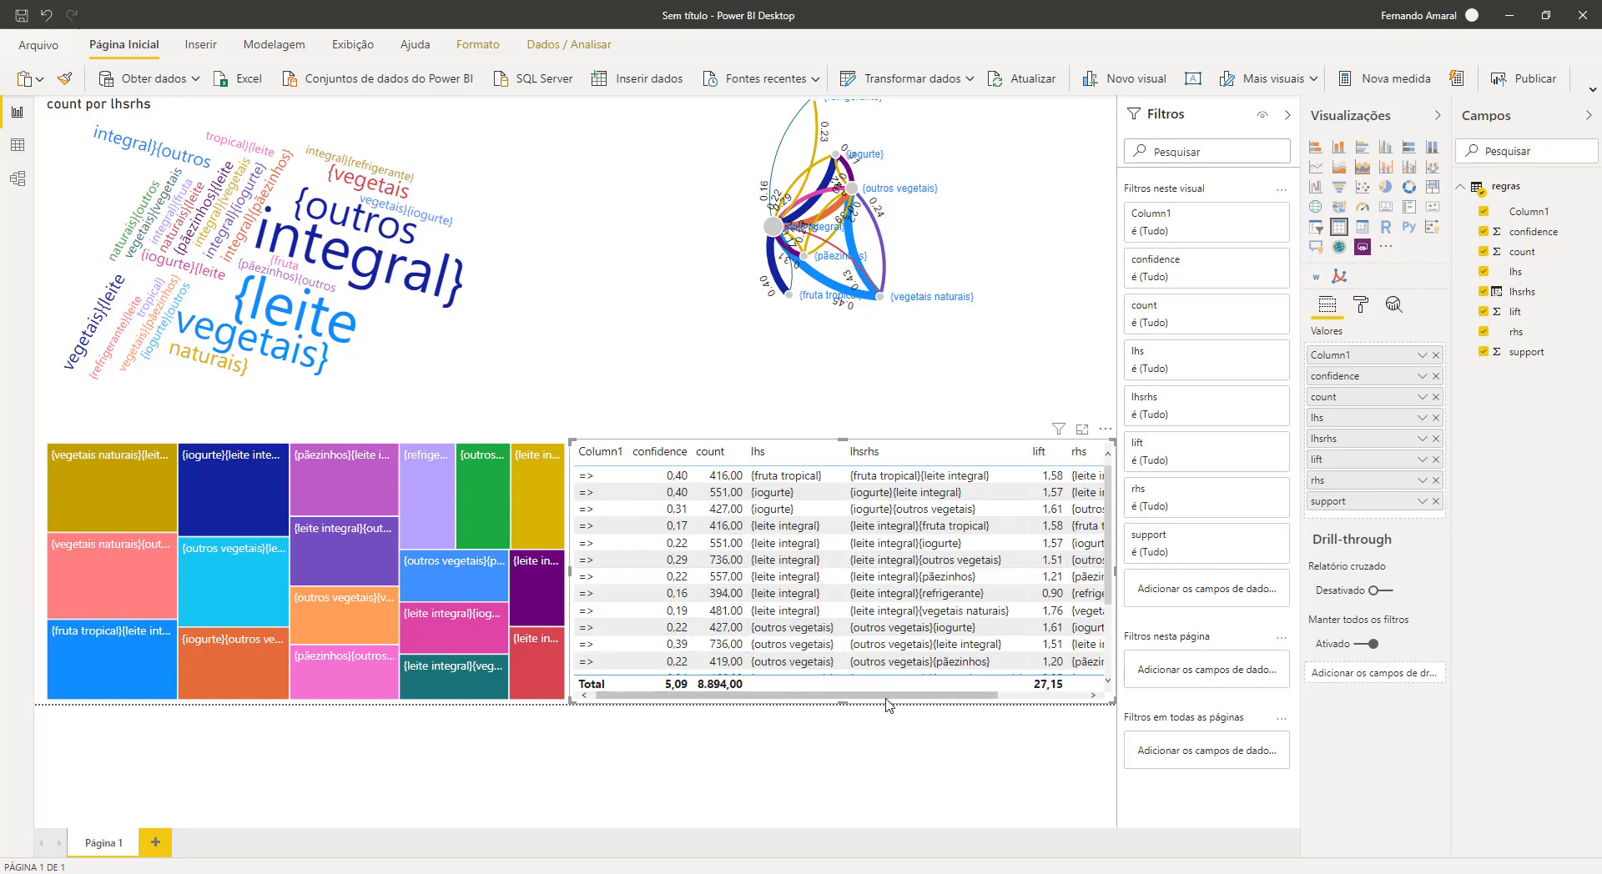
drag(888, 696, 780, 688)
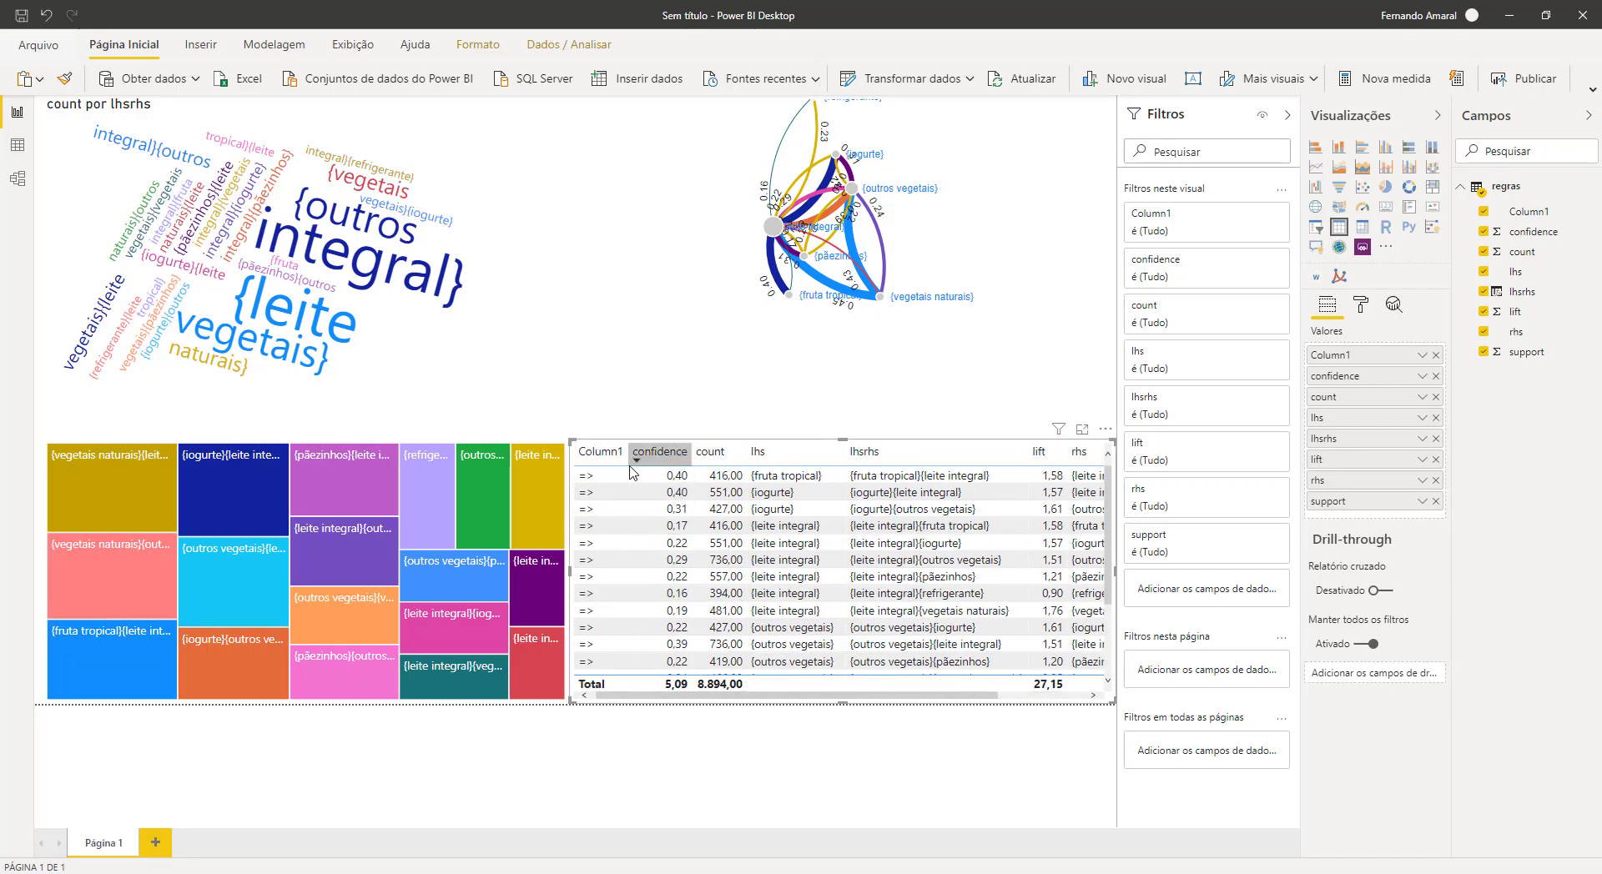
click(1484, 211)
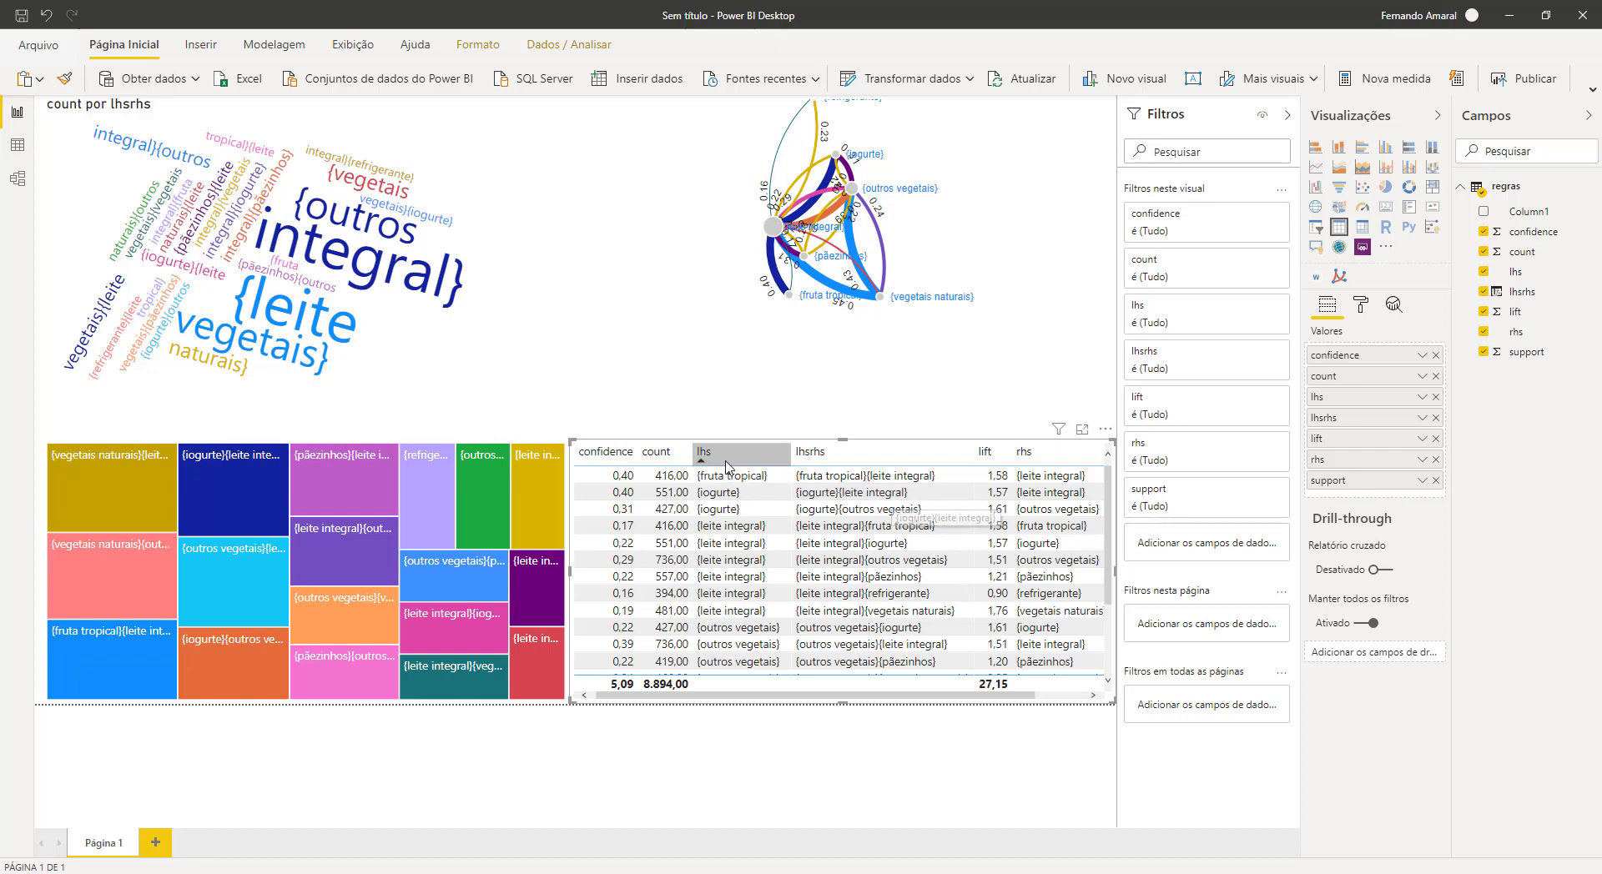
Step: Remove the lhs and rhs fields from the table and look through its remaining rule rows
click(1484, 271)
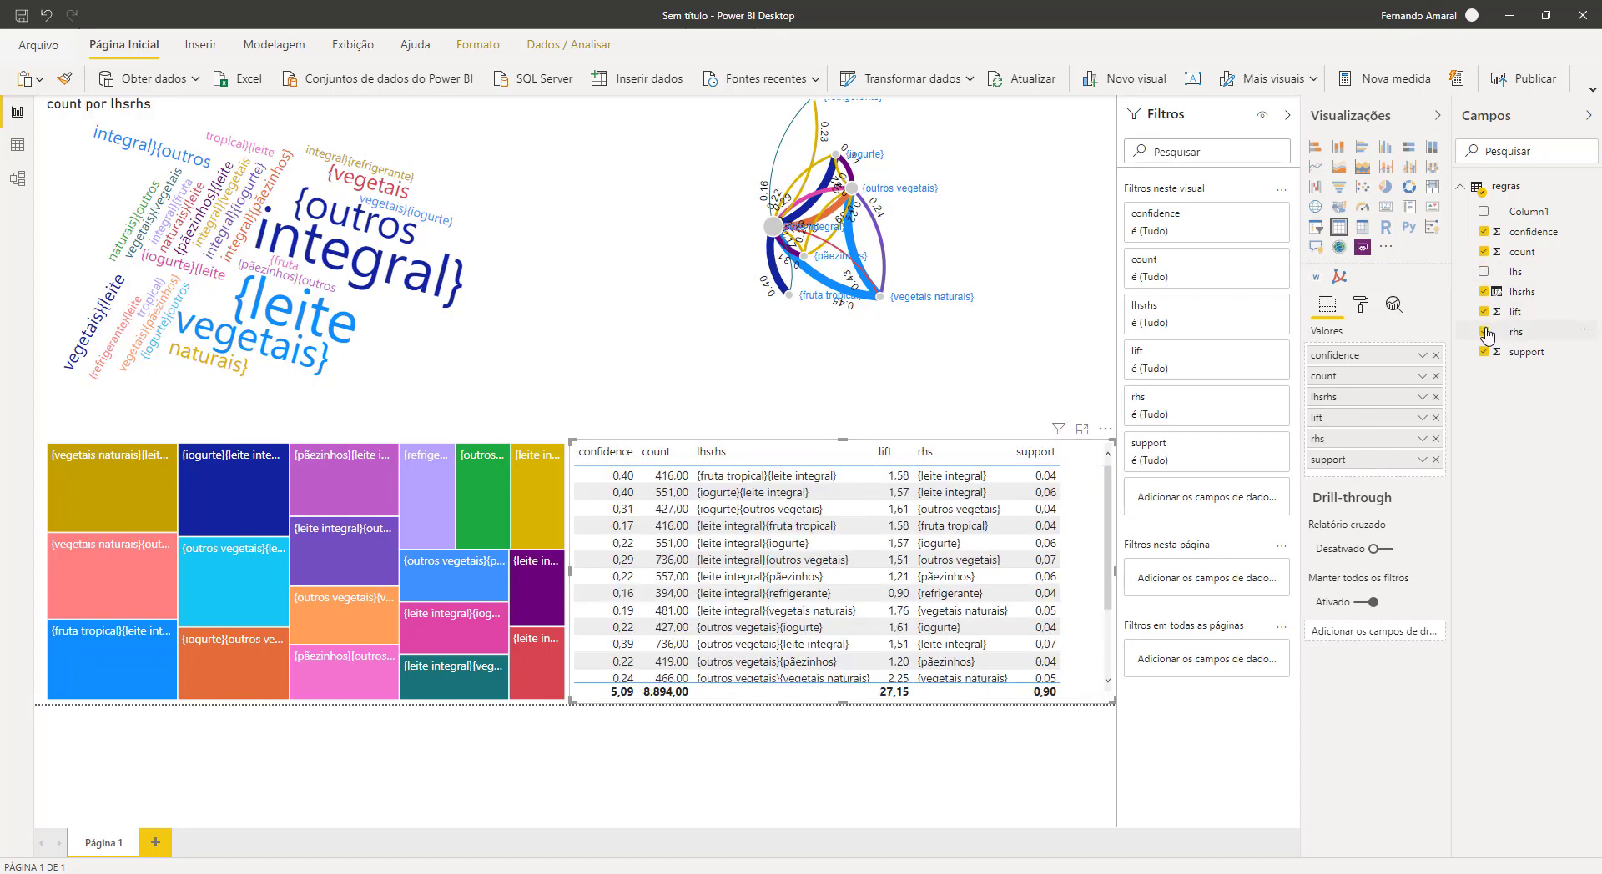
click(1484, 332)
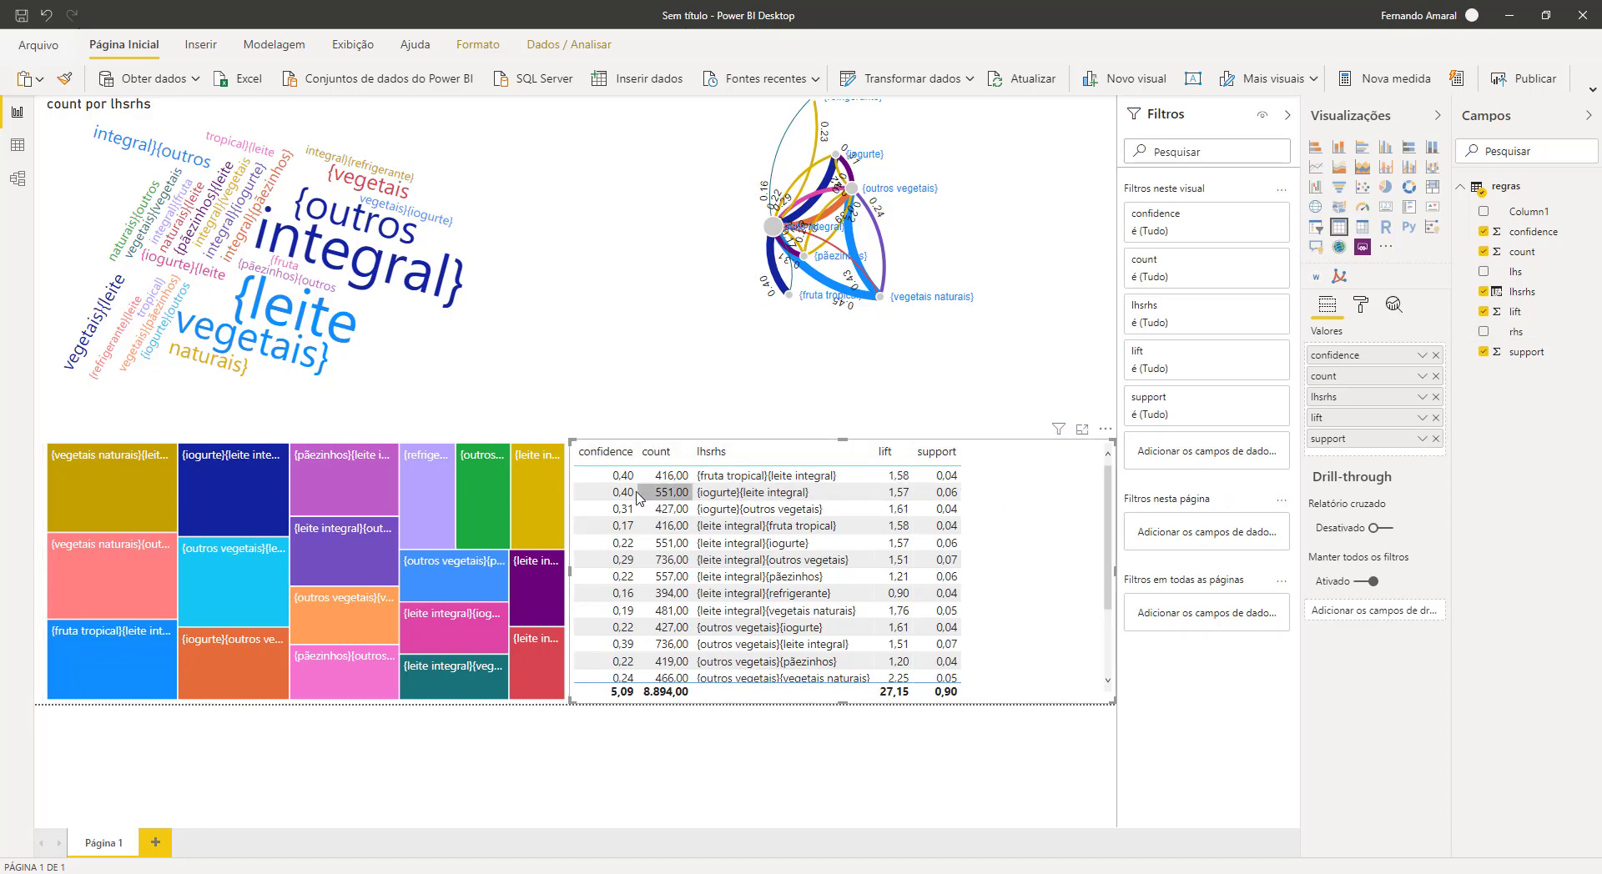
scroll(865, 594, down, 3)
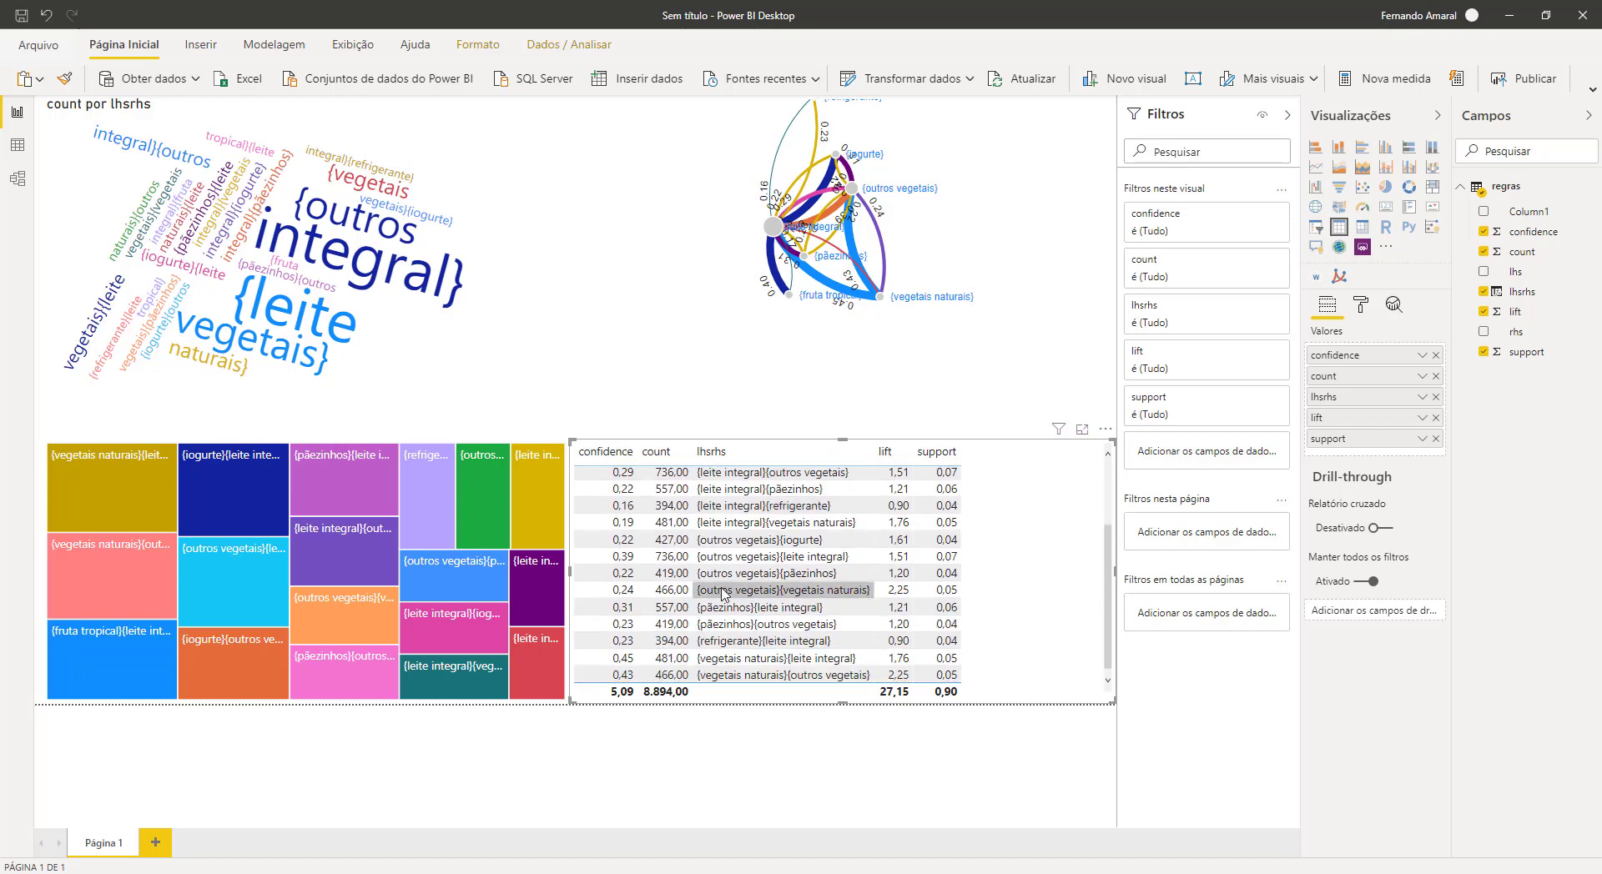
scroll(739, 511, up, 3)
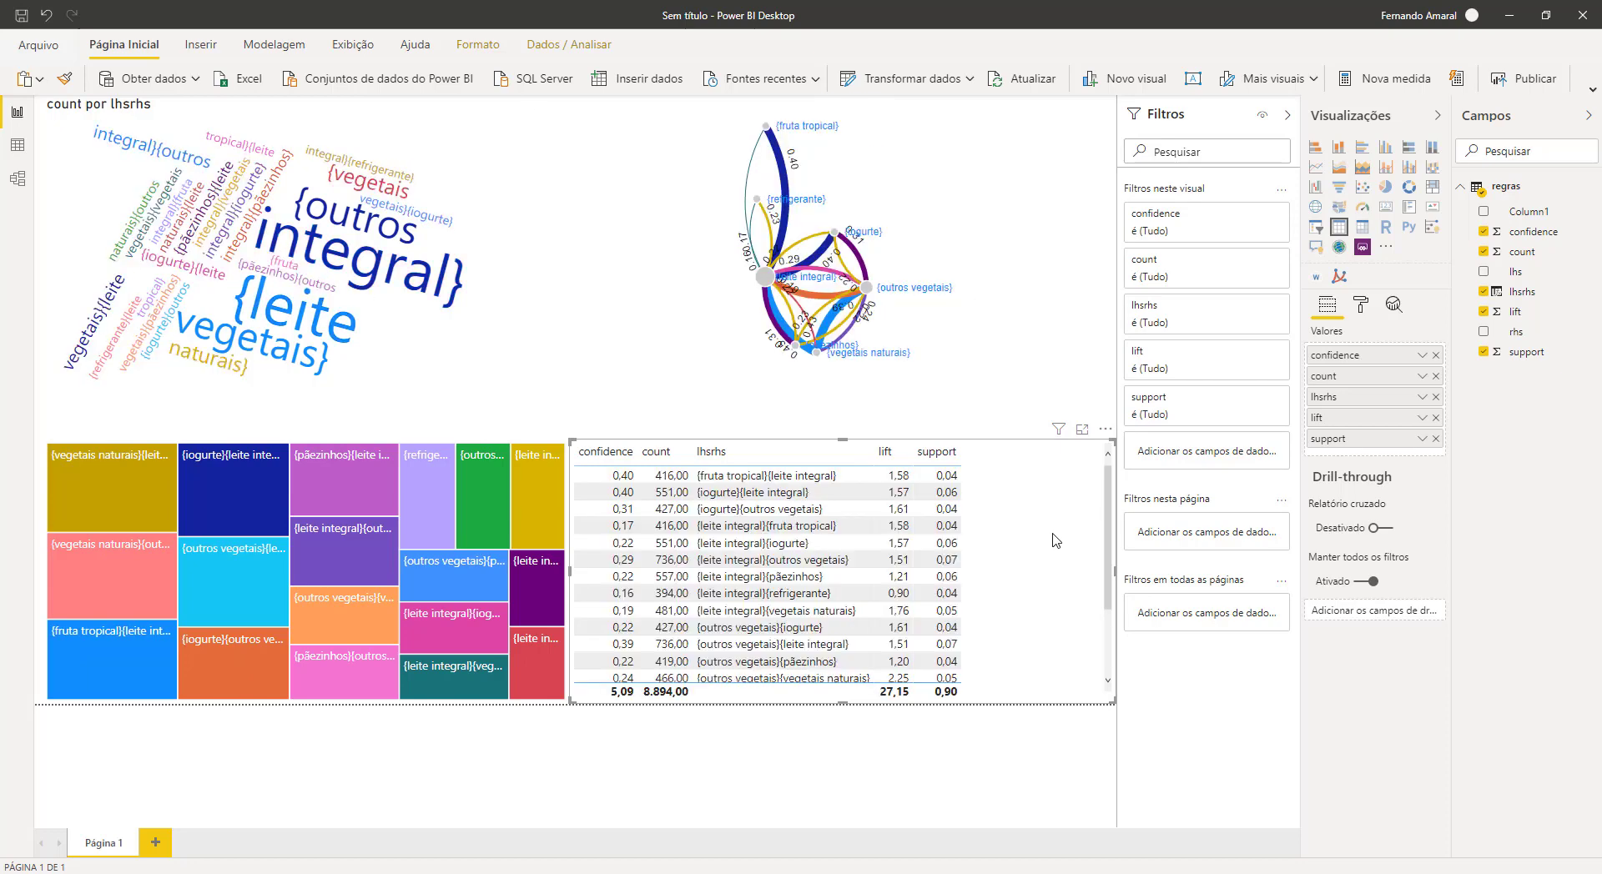
Step: Cross-filter the other visuals by selecting several rule rows in the table one after another, and clear the selection
click(834, 543)
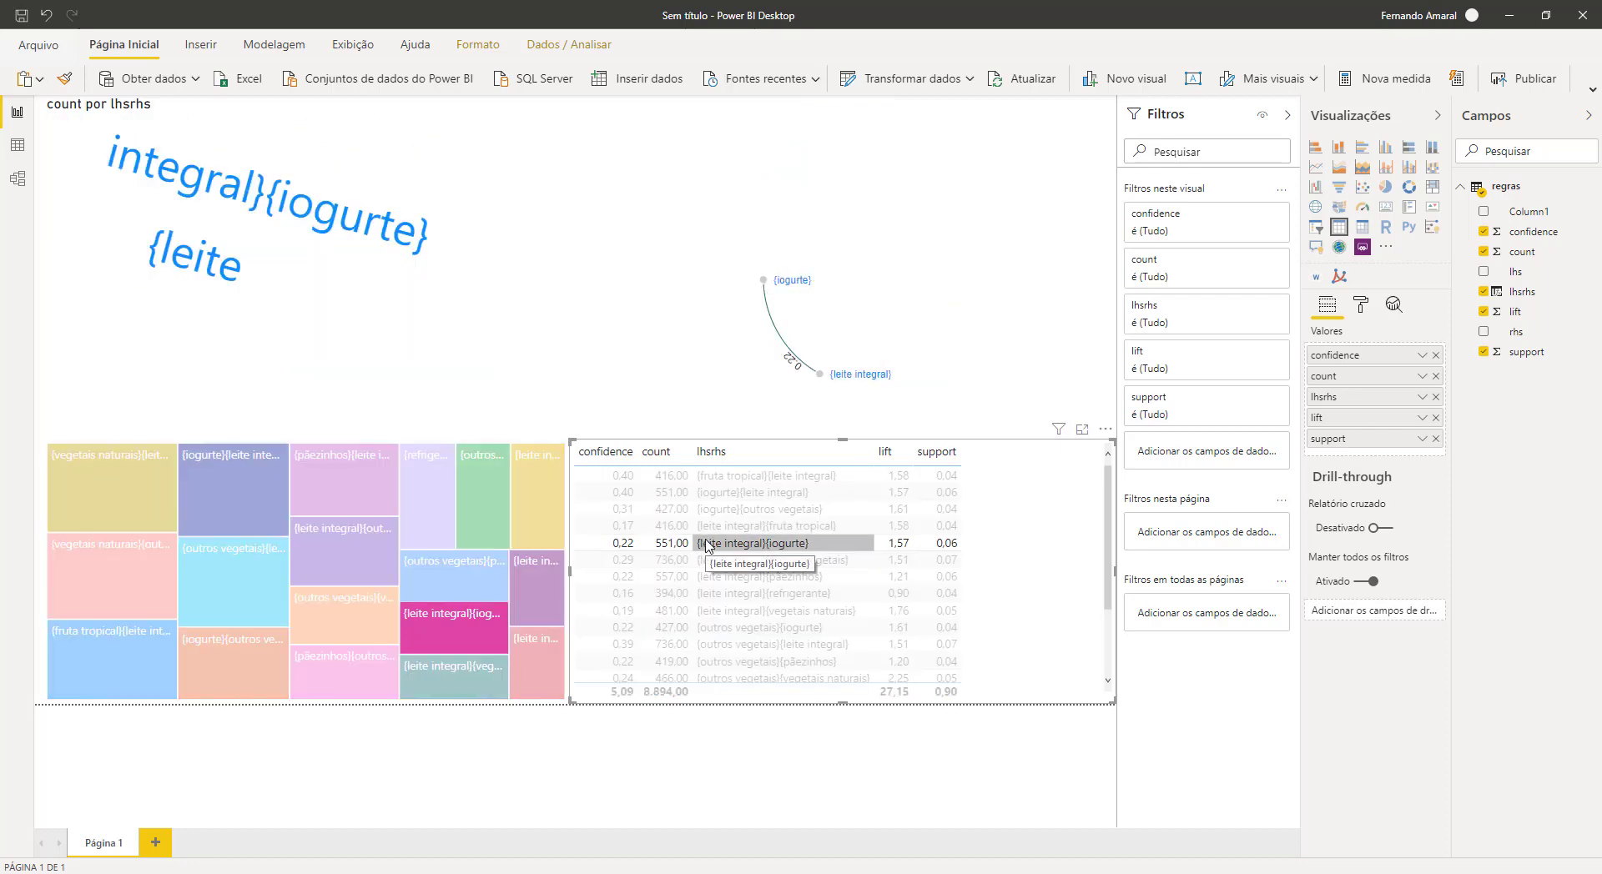
click(653, 576)
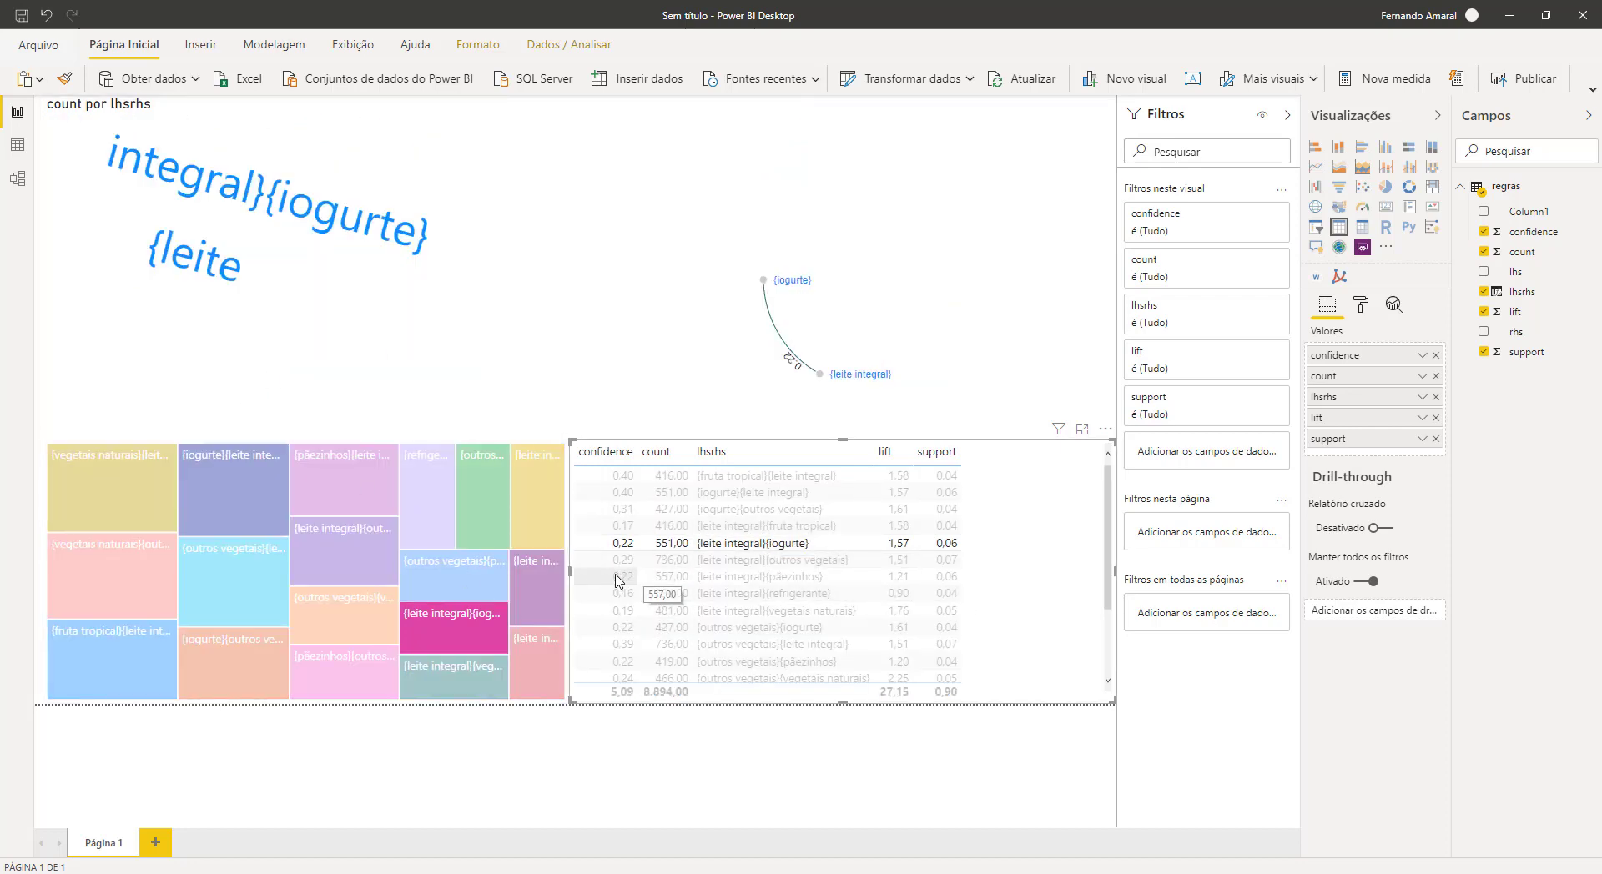
click(667, 611)
click(667, 644)
click(647, 525)
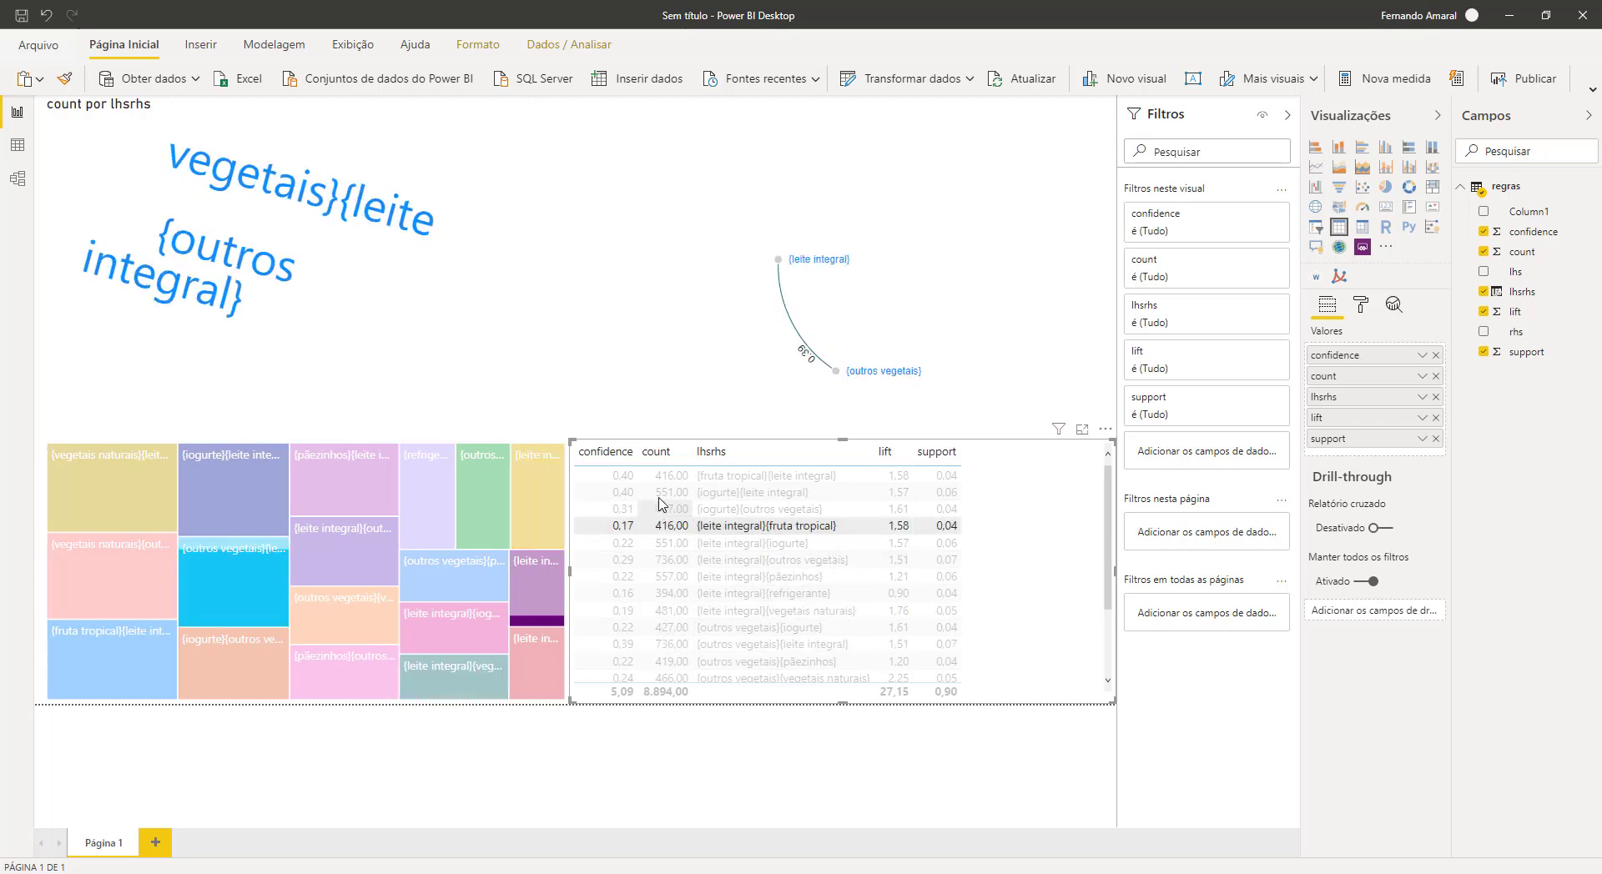
click(643, 496)
click(629, 562)
click(794, 564)
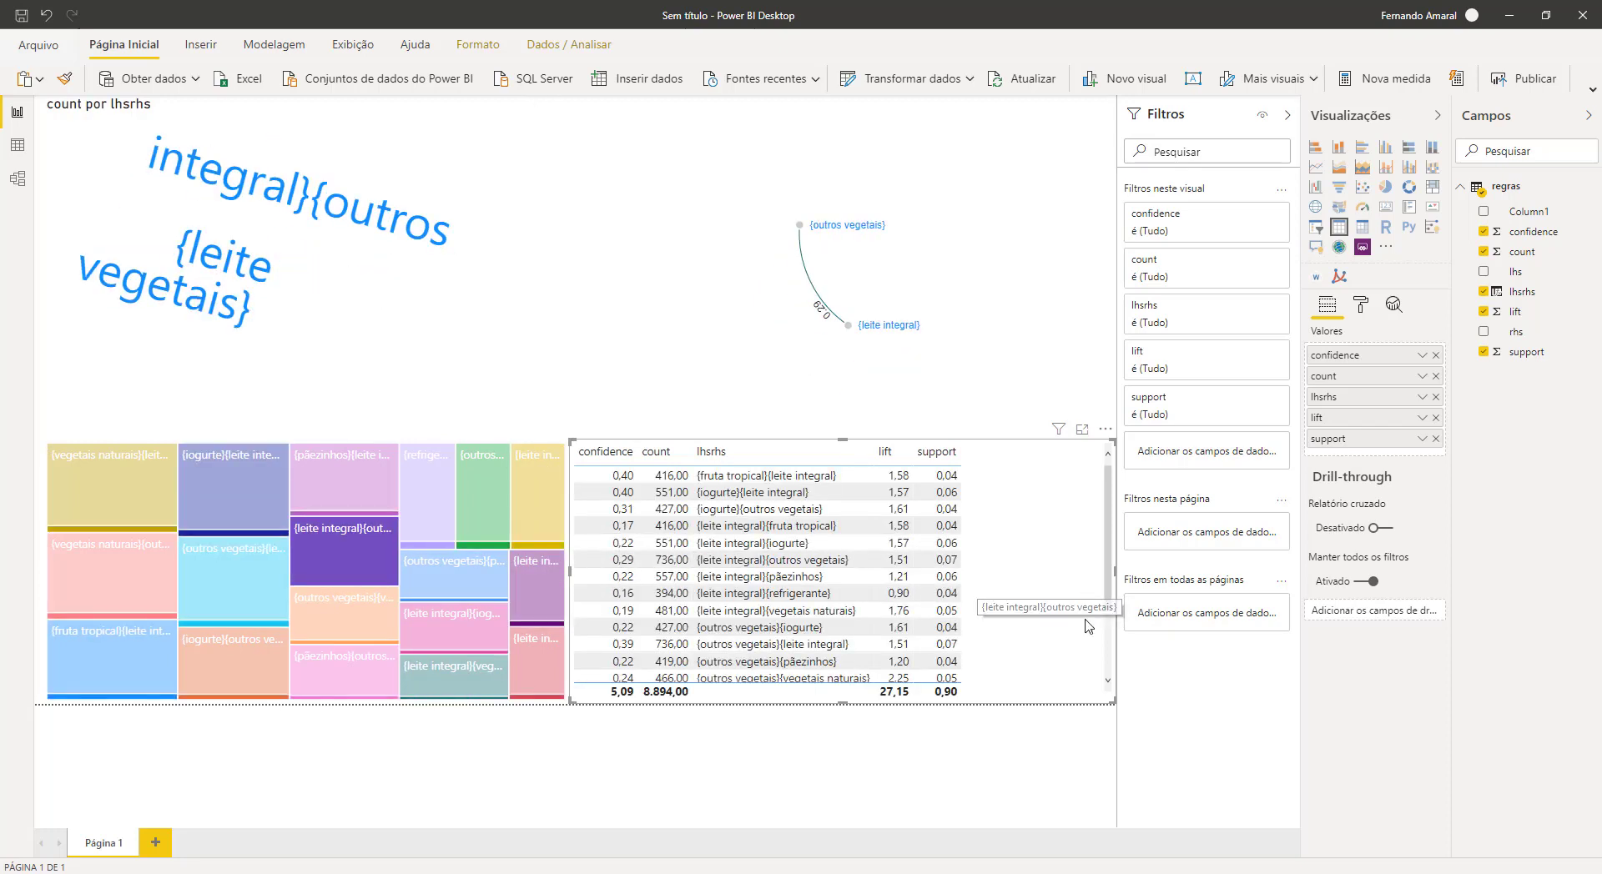
click(1070, 734)
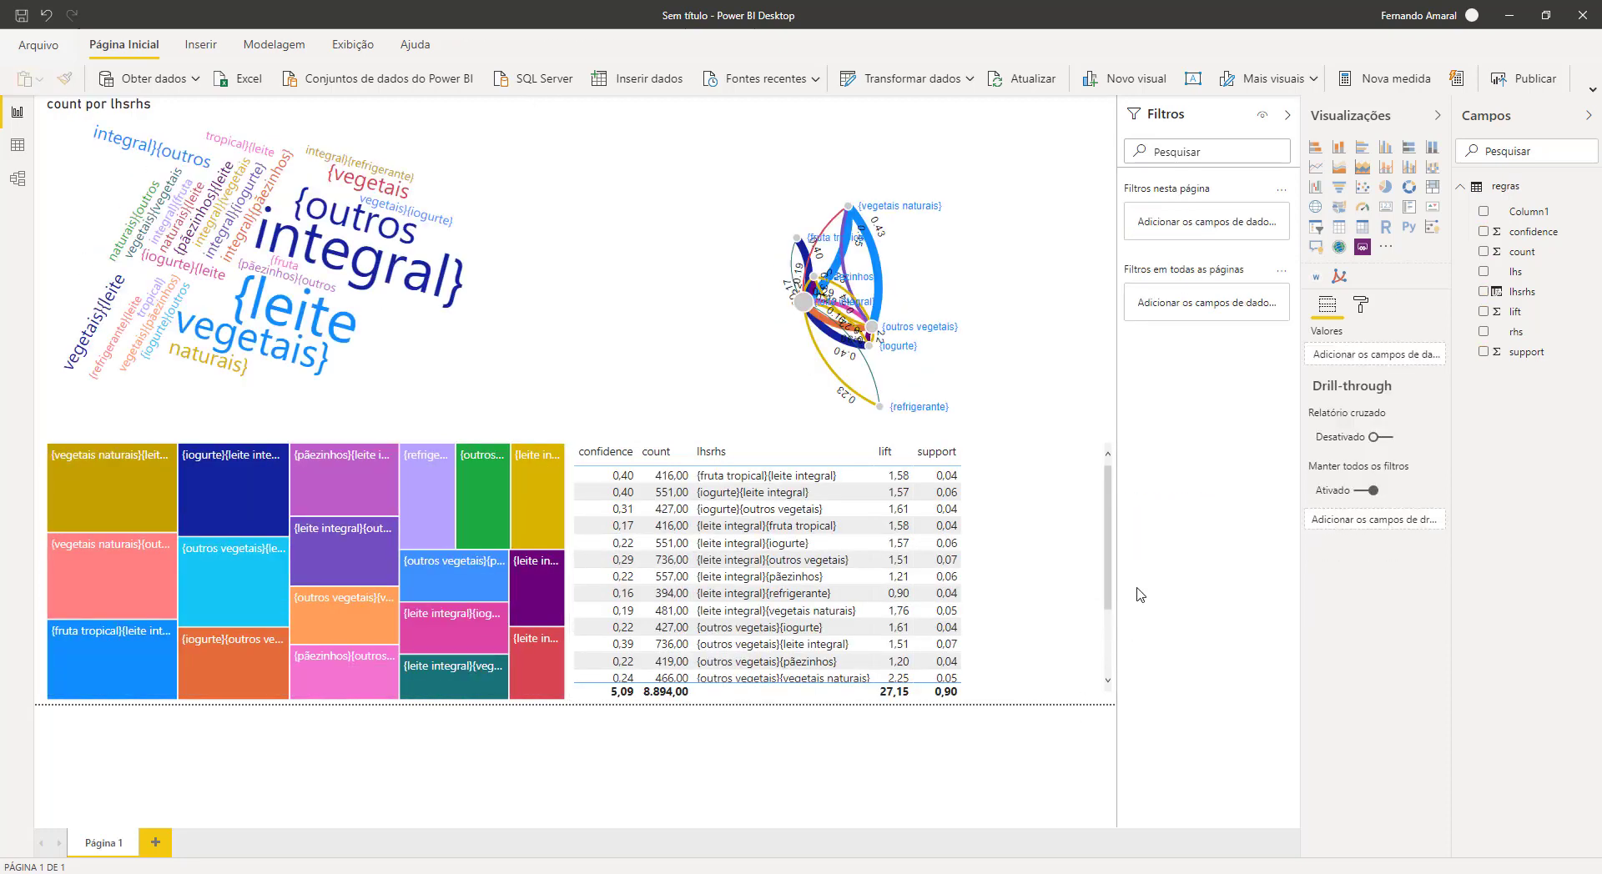
Step: Delete the table and widen the treemap to the full page width
click(1101, 510)
key(Delete)
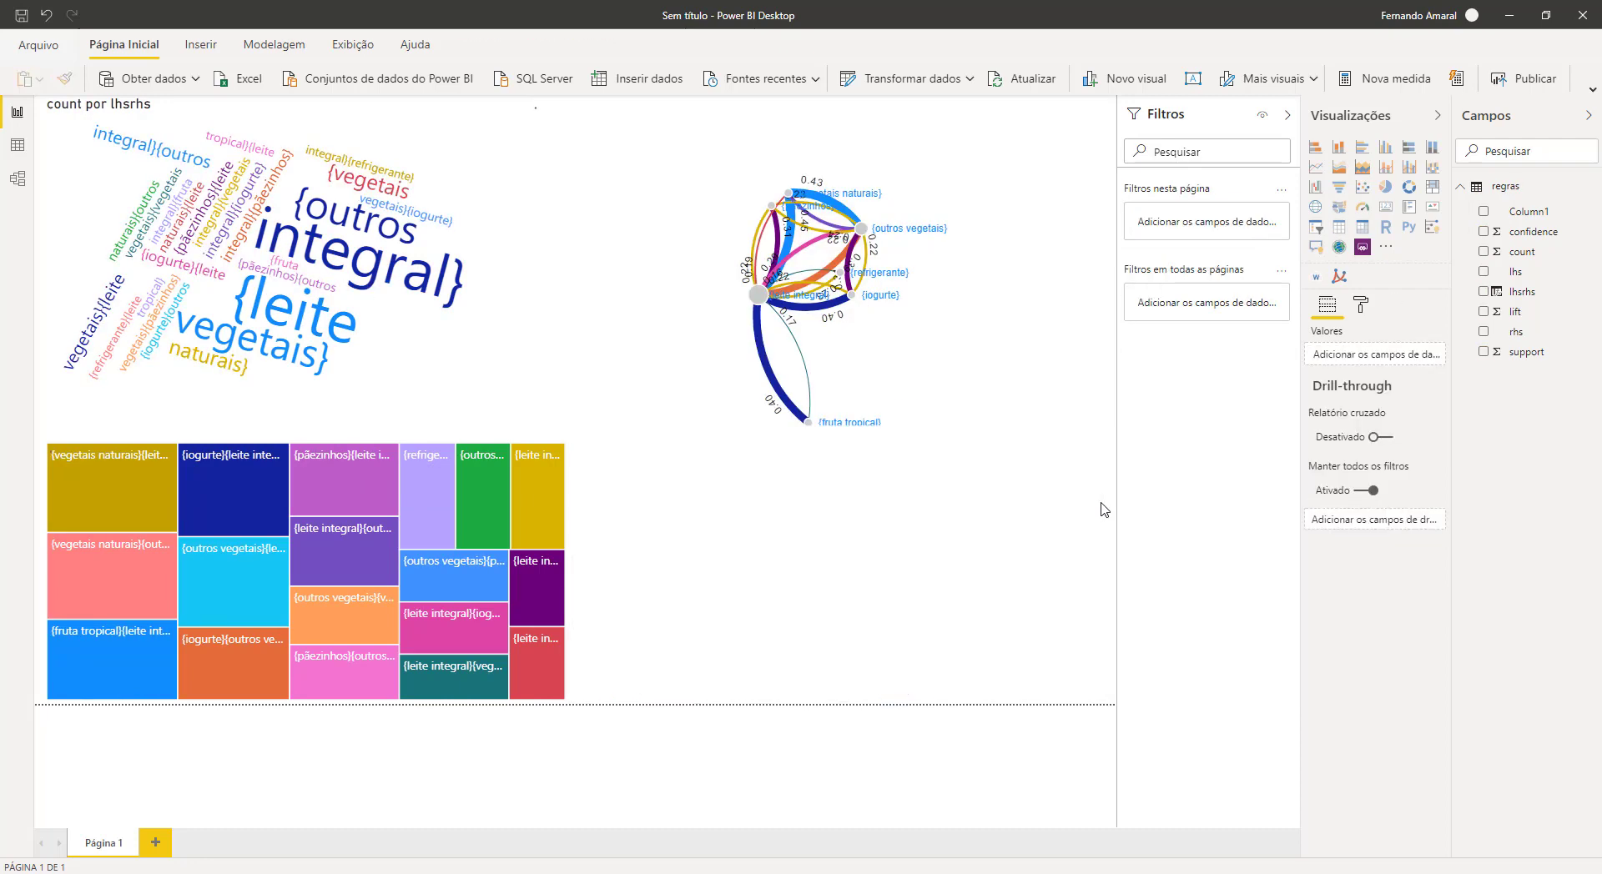
click(564, 454)
drag(568, 571, 1117, 575)
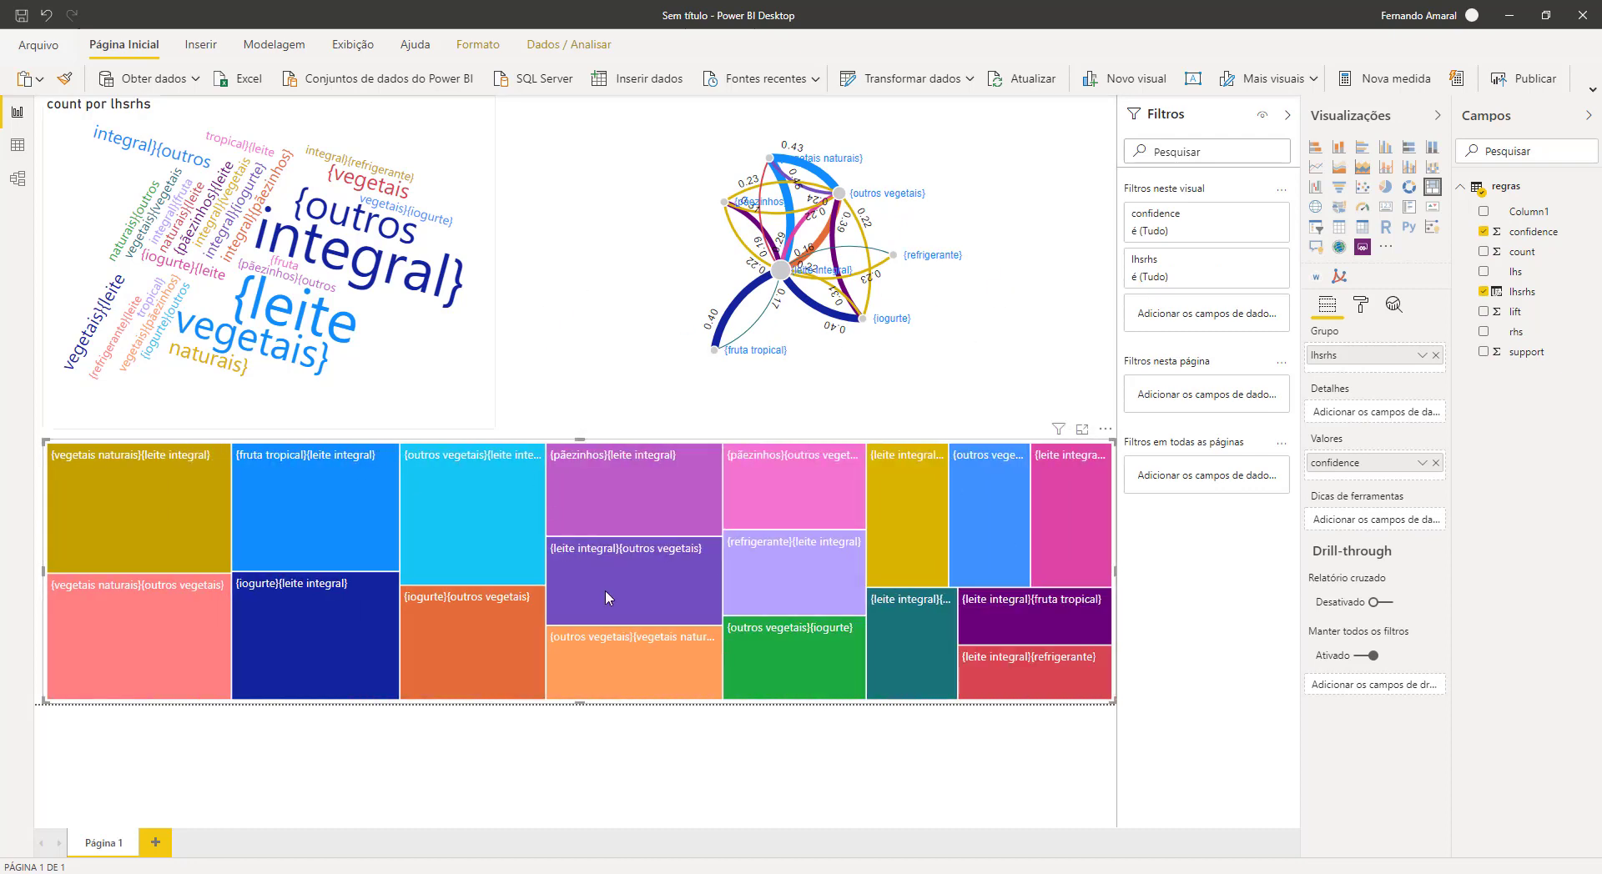